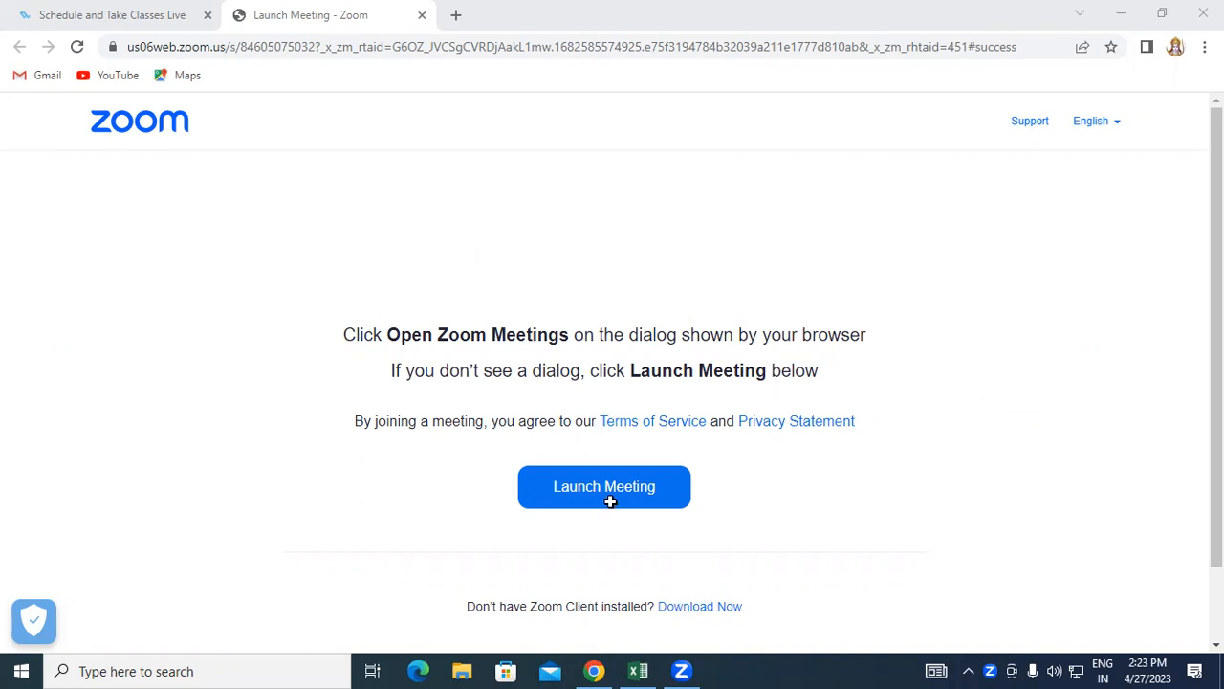
- Switch to the Excel workbook and clear the existing discount results in E8:G13 on Sheet1
{"action": "left_click", "coordinate": [728, 532]}
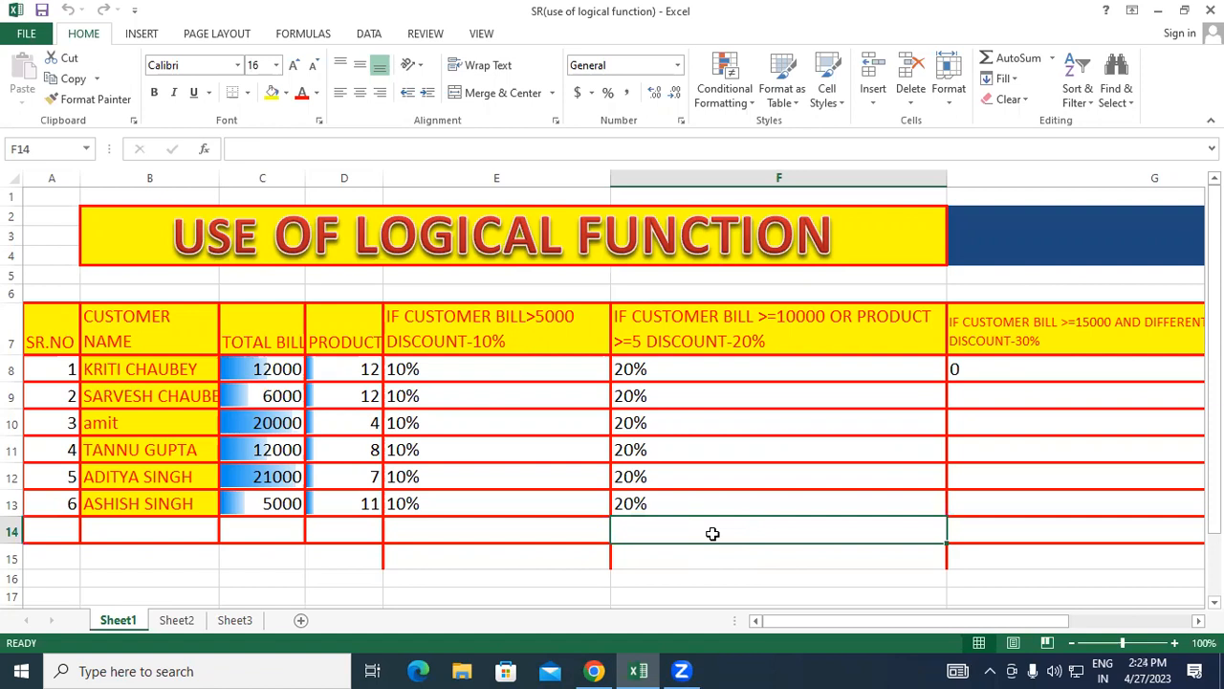
{"action": "left_click_drag", "start_coordinate": [507, 373], "coordinate": [1011, 505]}
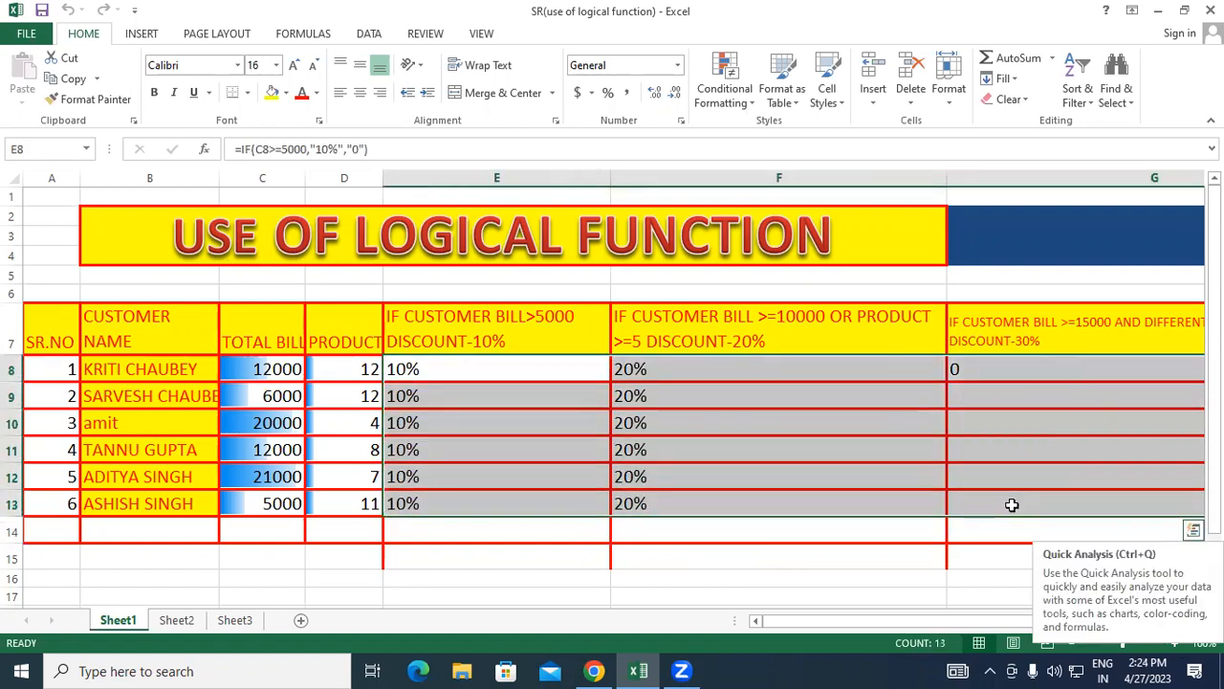
{"action": "key", "text": "Delete"}
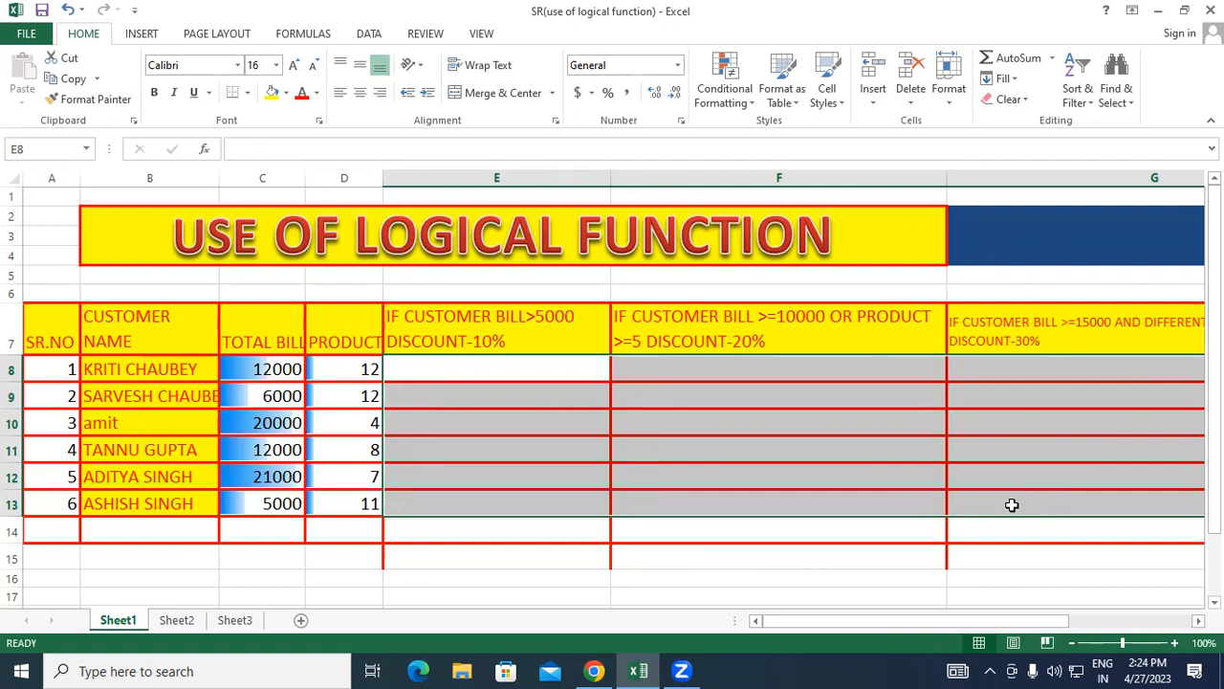
- Enter an IF formula in E8 that returns "10%" when C8 is greater than 5000 and "No Discount" otherwise
{"action": "left_click", "coordinate": [447, 371]}
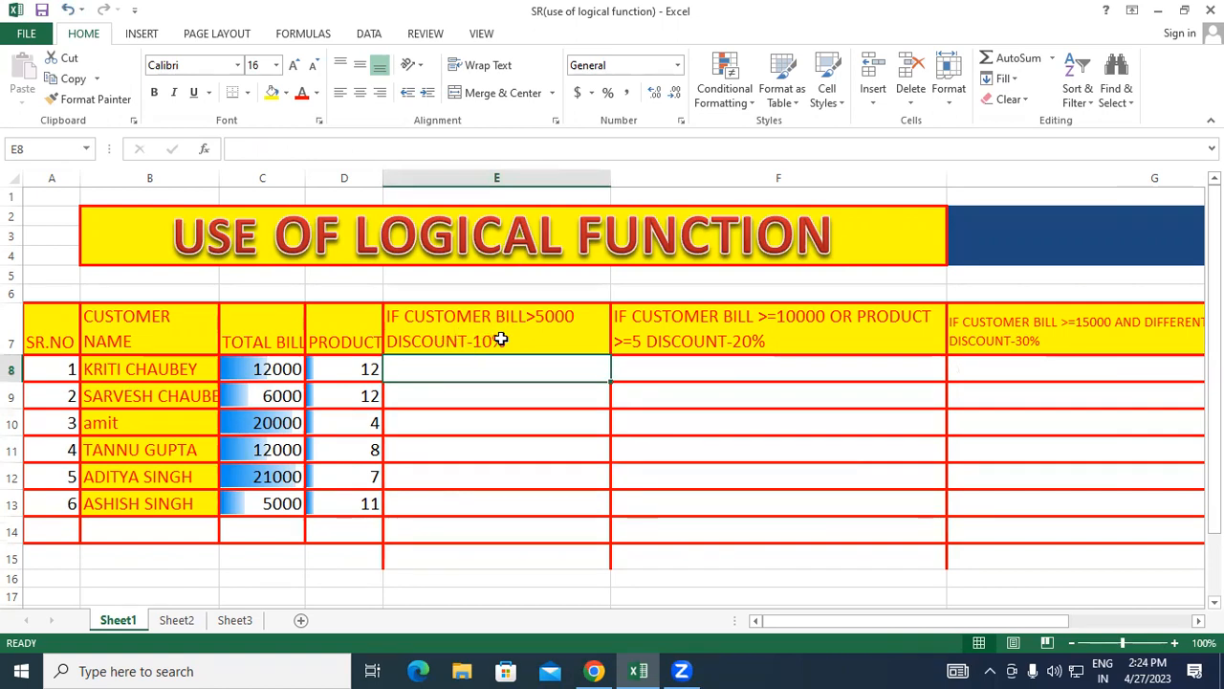
{"action": "left_click", "coordinate": [511, 508]}
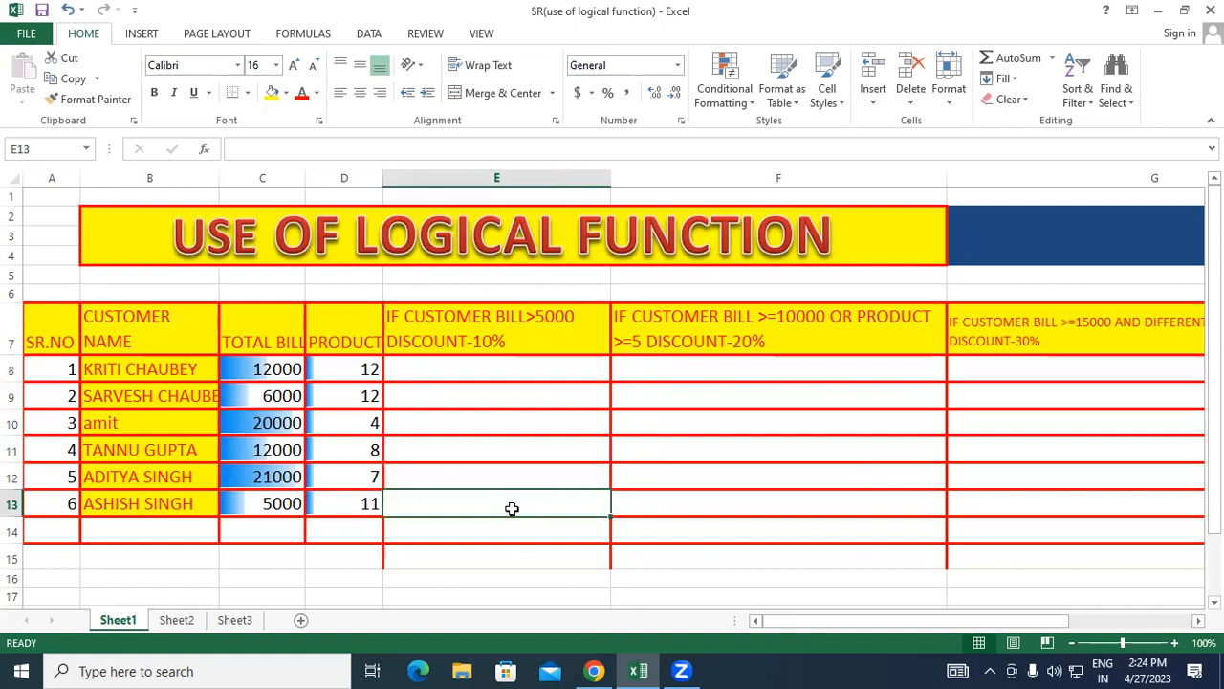
{"action": "left_click", "coordinate": [450, 367]}
{"action": "type", "text": "="}
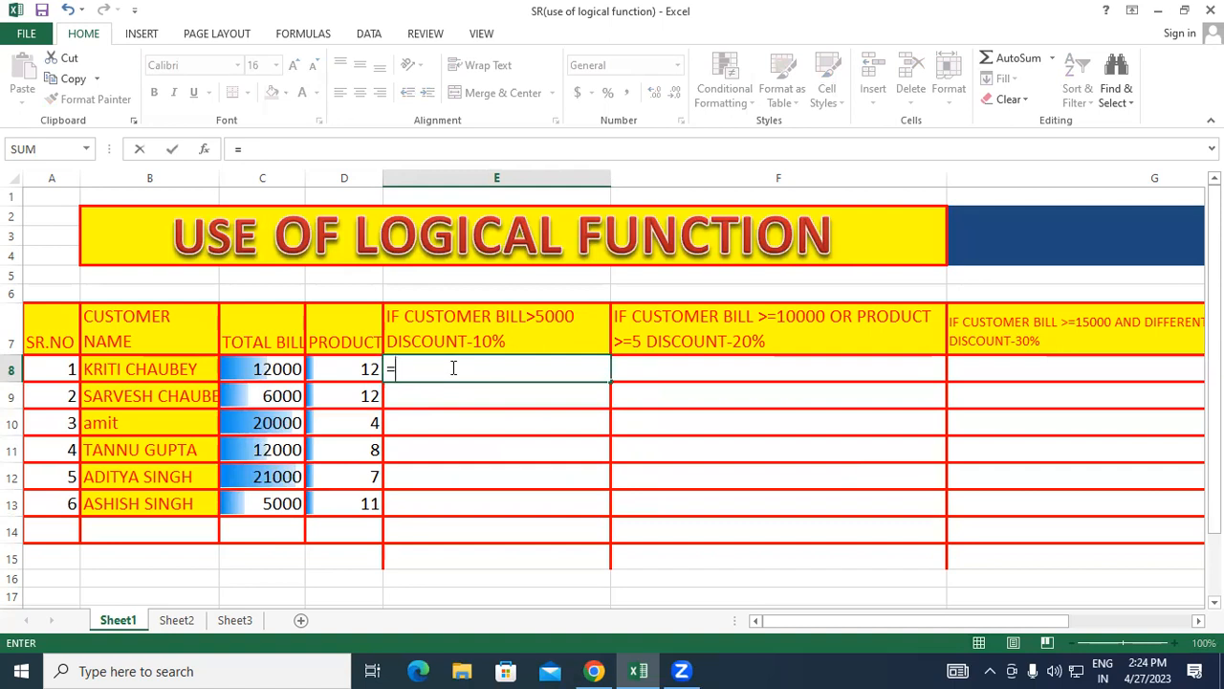
{"action": "type", "text": "if("}
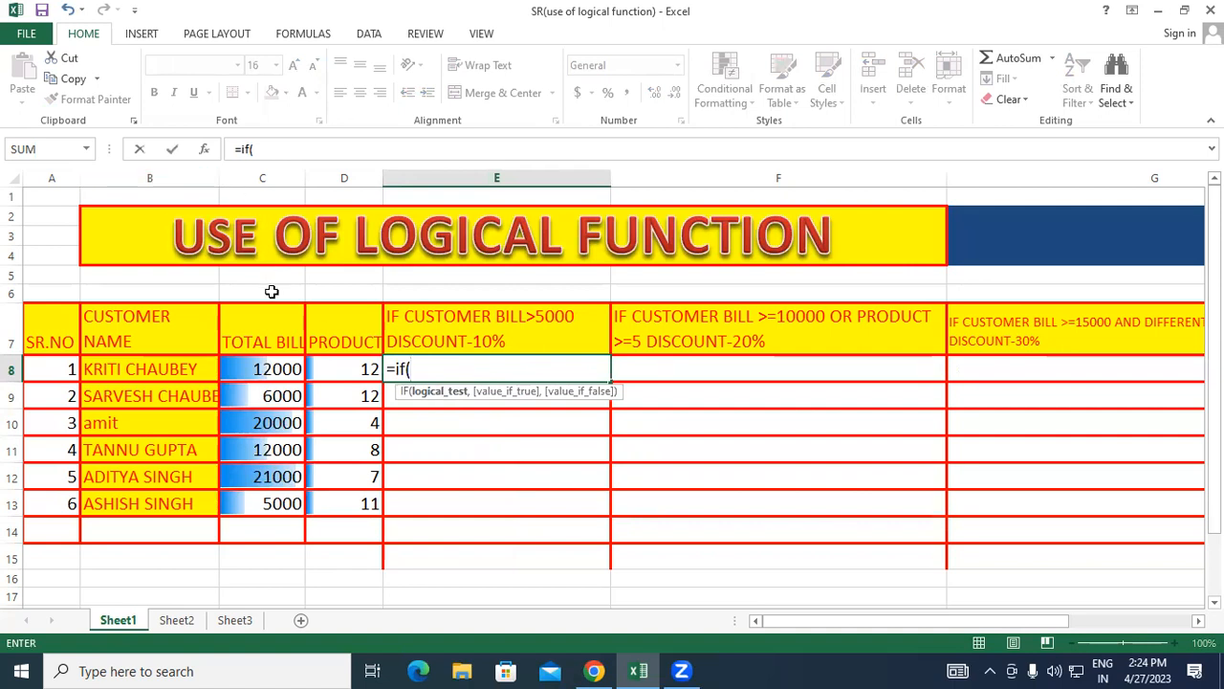
{"action": "left_click", "coordinate": [283, 368]}
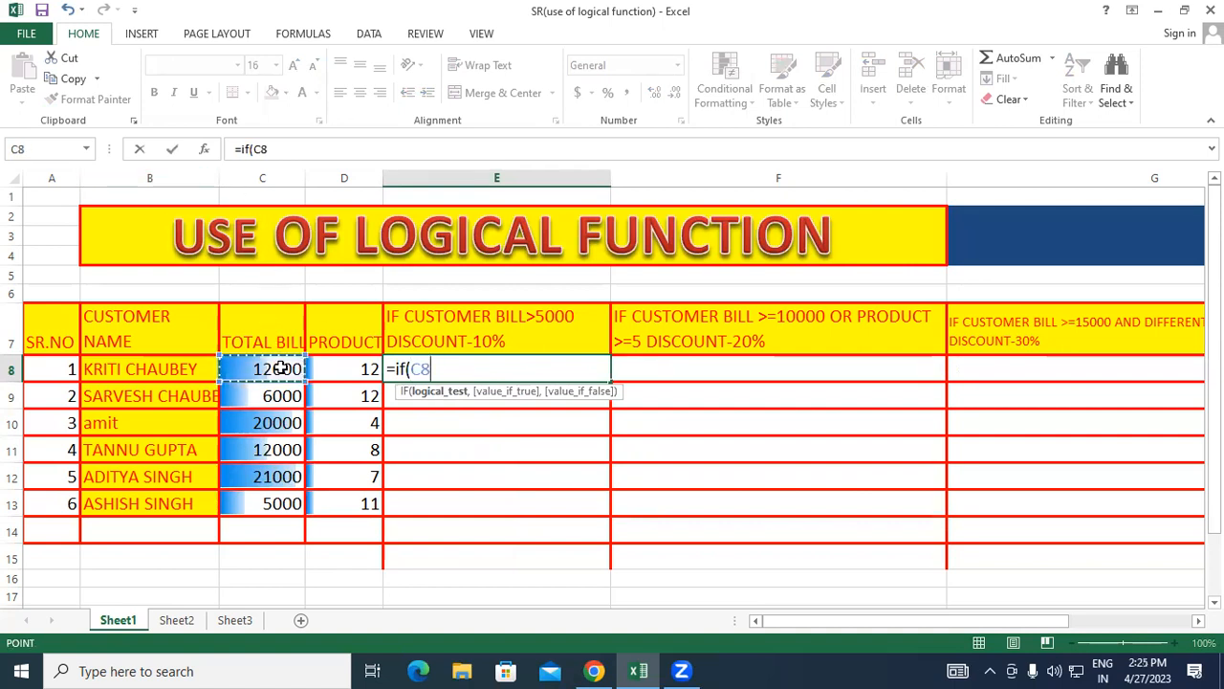
{"action": "type", "text": ">5"}
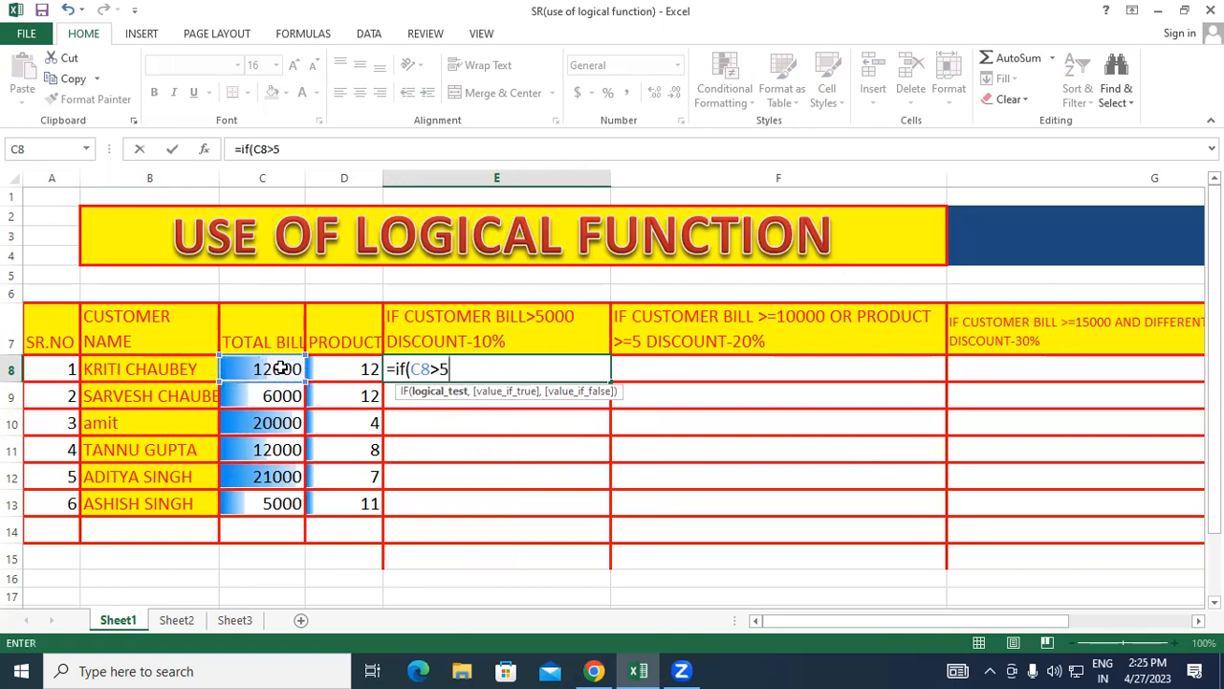
{"action": "type", "text": "000,"}
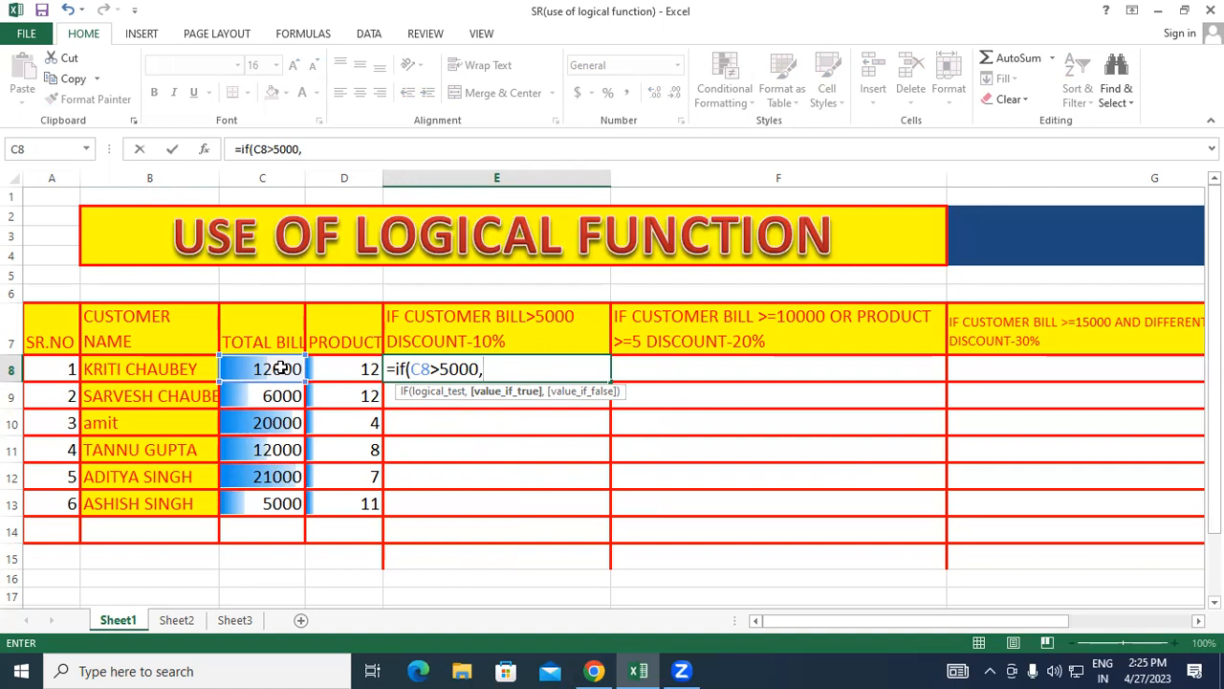
{"action": "type", "text": "\"10%\","}
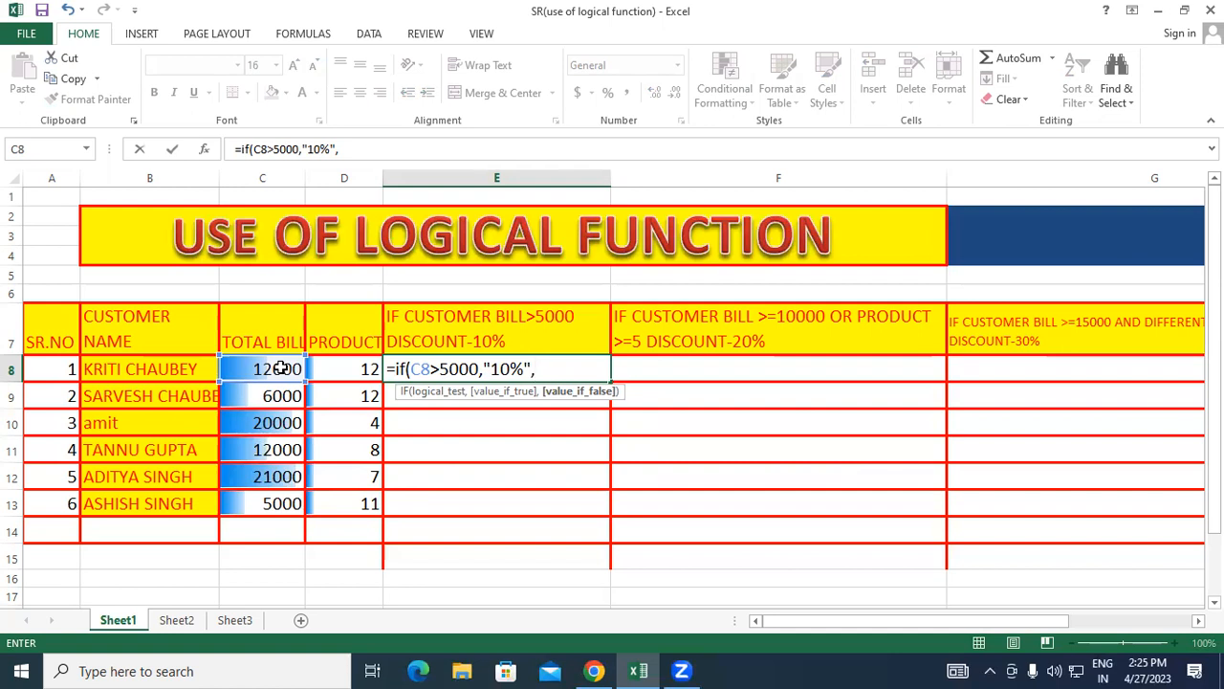
{"action": "type", "text": "\"NO"}
{"action": "key", "text": "BackSpace"}
{"action": "type", "text": "o Disco"}
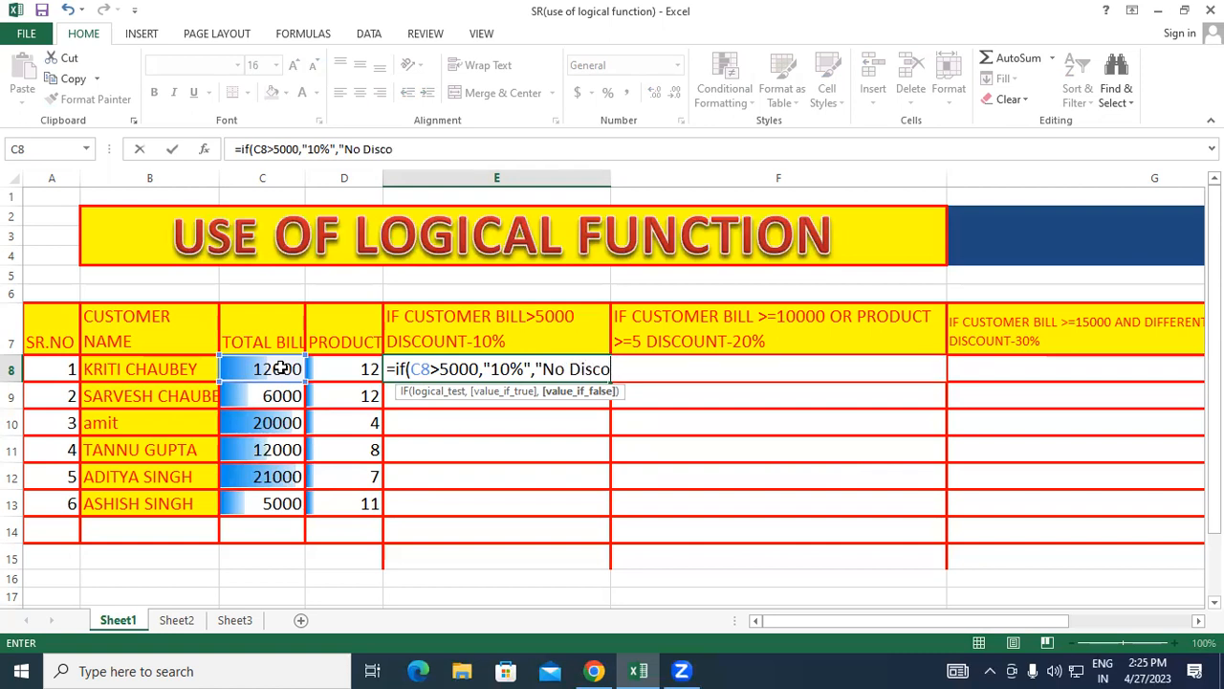
{"action": "type", "text": "unt\")"}
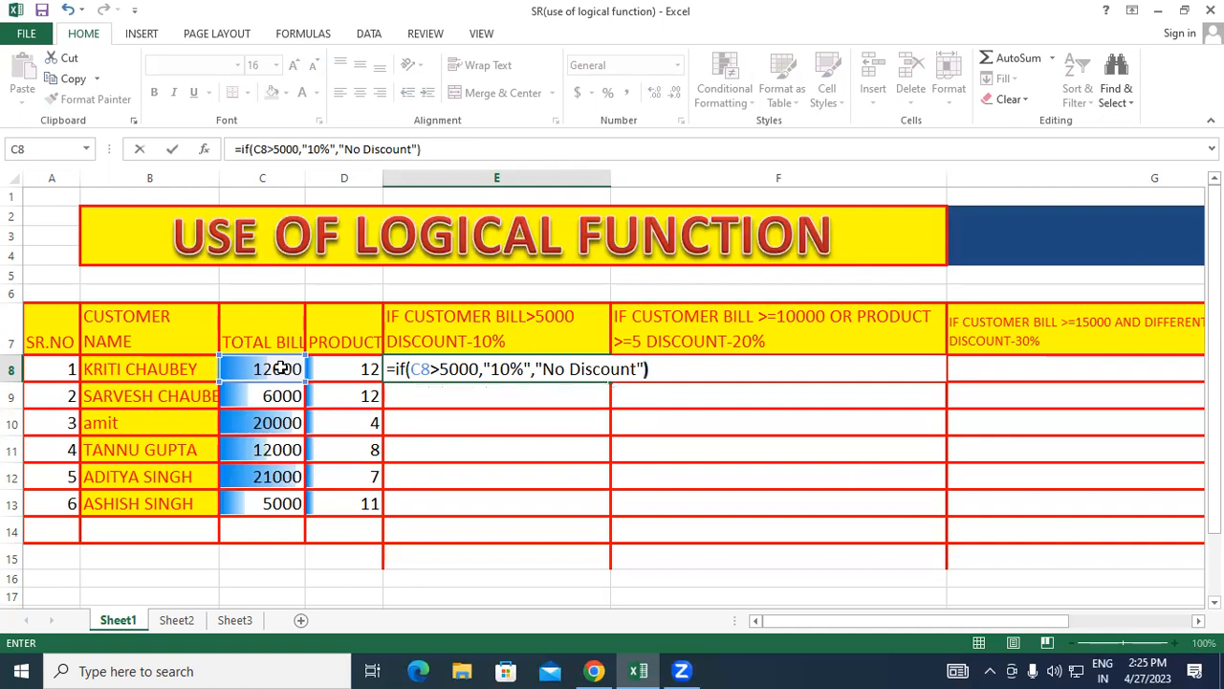
{"action": "key", "text": "Return"}
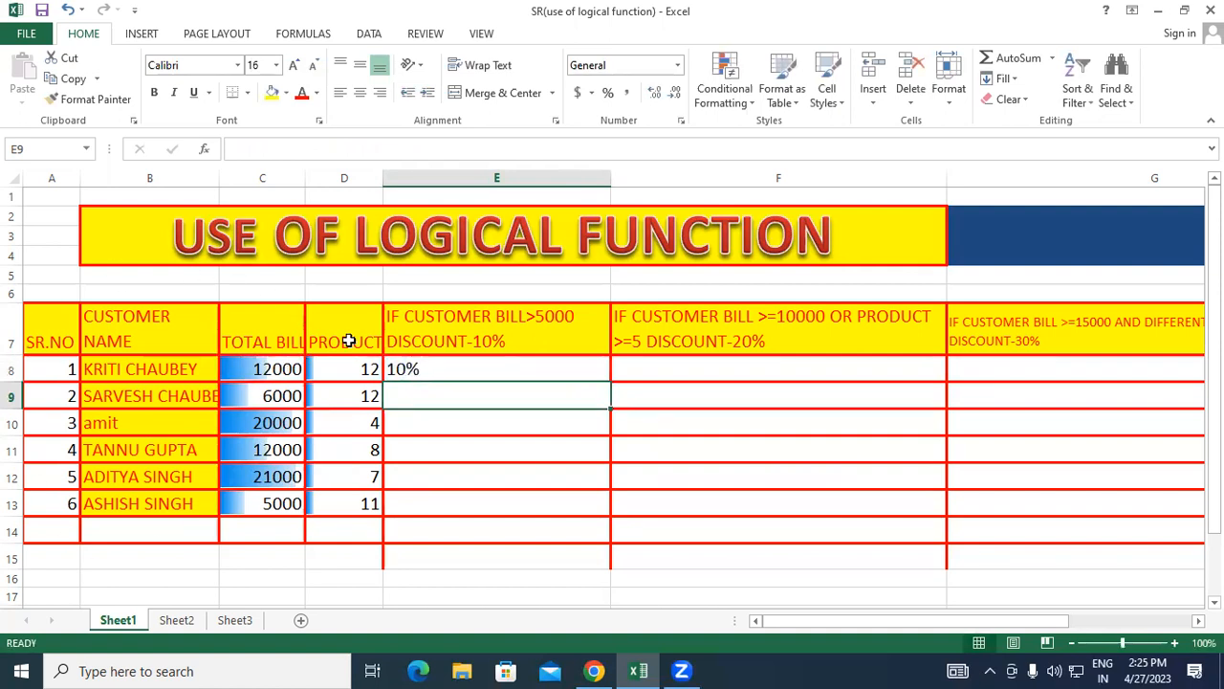
- Copy the discount formula from E8 down through E13 and compare the results with the total bills in C8:C13
{"action": "left_click", "coordinate": [446, 370]}
{"action": "left_click_drag", "start_coordinate": [611, 381], "coordinate": [625, 514]}
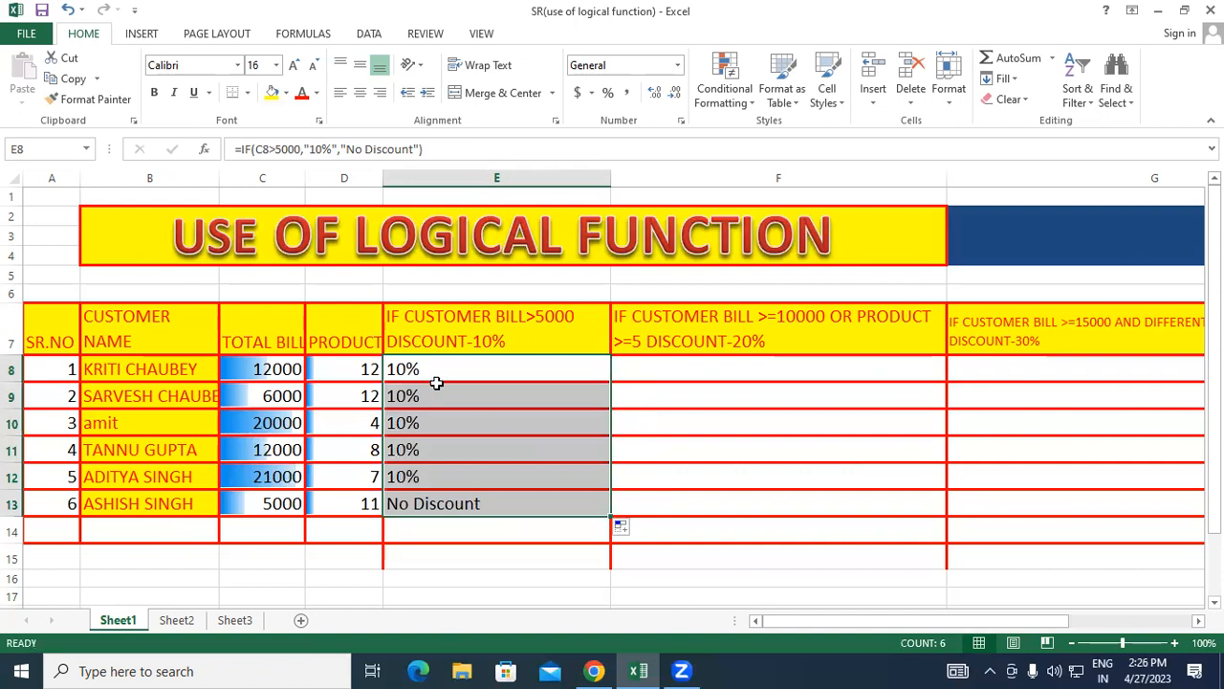
{"action": "left_click_drag", "start_coordinate": [438, 379], "coordinate": [440, 431]}
{"action": "left_click", "coordinate": [447, 507]}
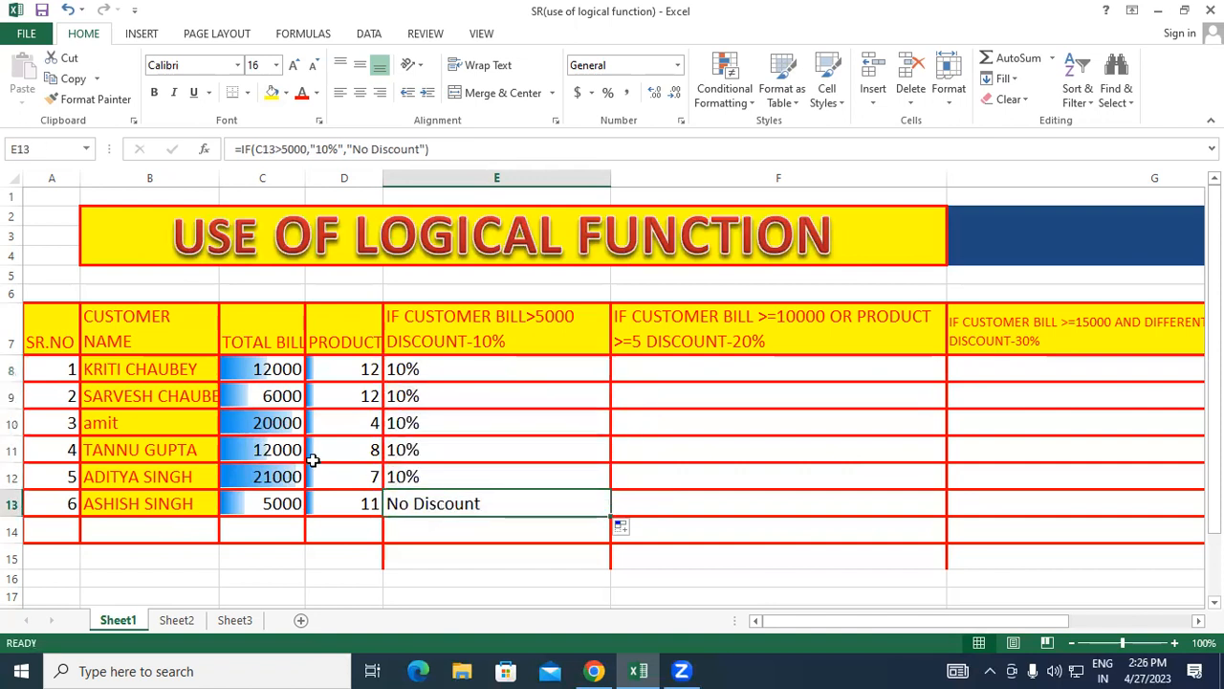
{"action": "left_click", "coordinate": [266, 373]}
{"action": "left_click_drag", "start_coordinate": [266, 373], "coordinate": [279, 507]}
{"action": "left_click", "coordinate": [281, 507]}
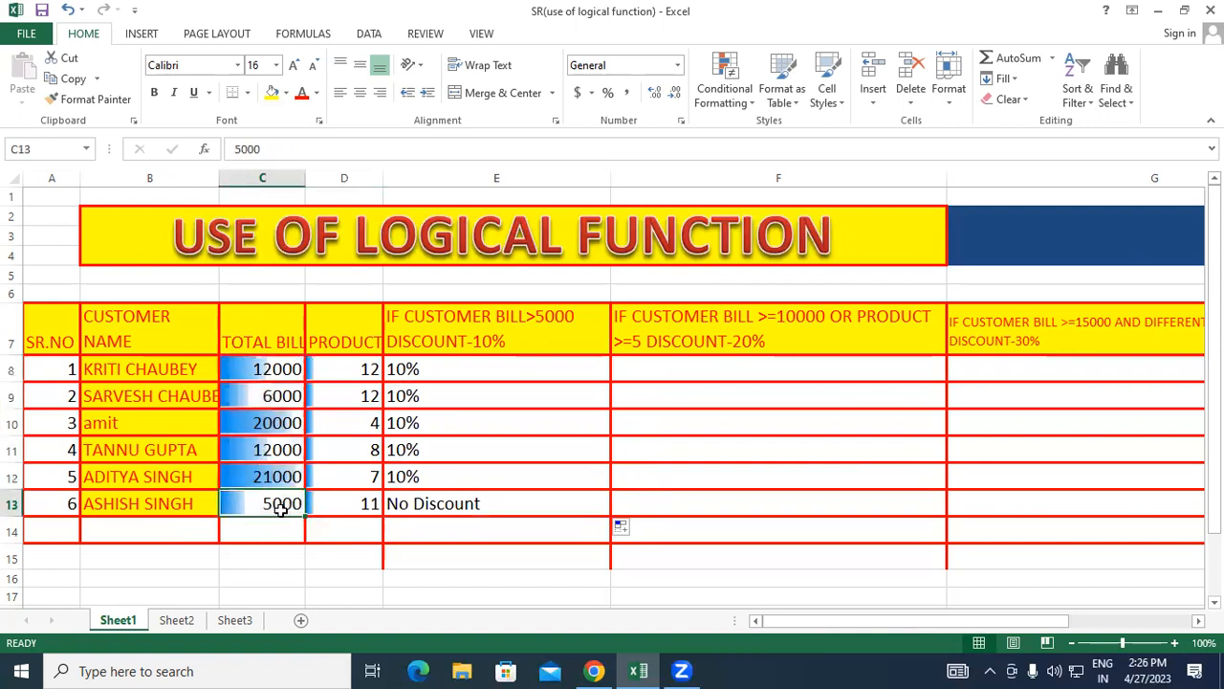
- Replace the first customer's name in B8 with another full name and set the total bill in C8 to 2000
{"action": "left_click", "coordinate": [154, 373]}
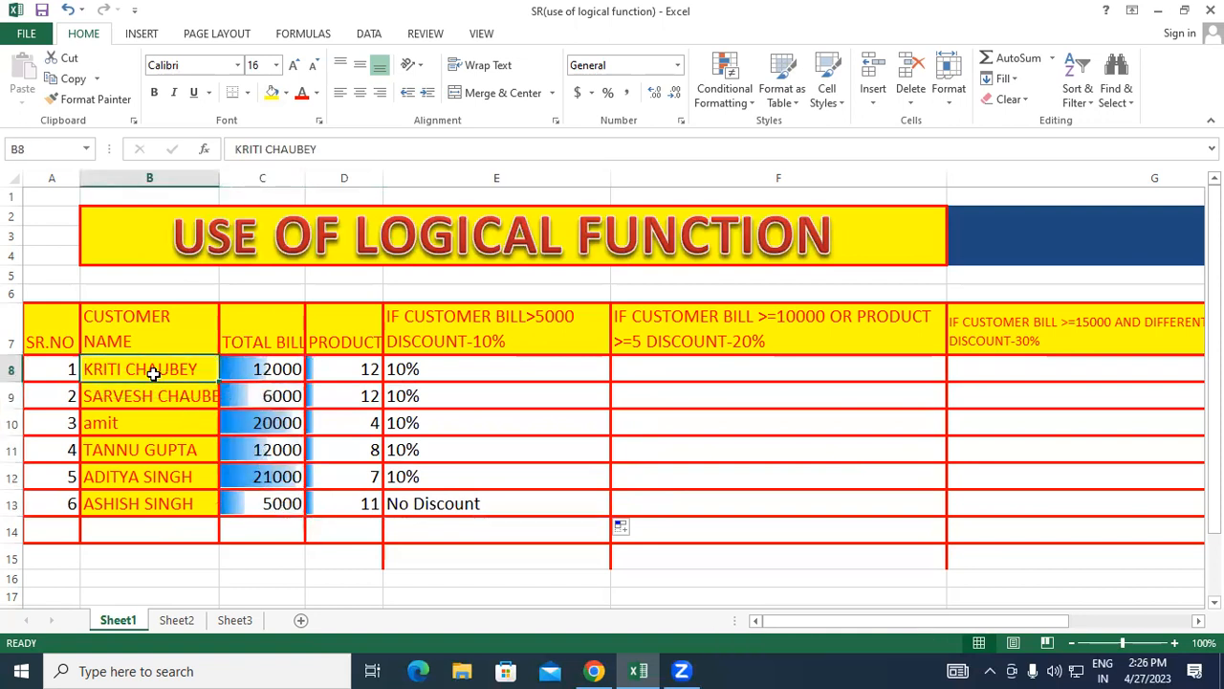
{"action": "type", "text": "R"}
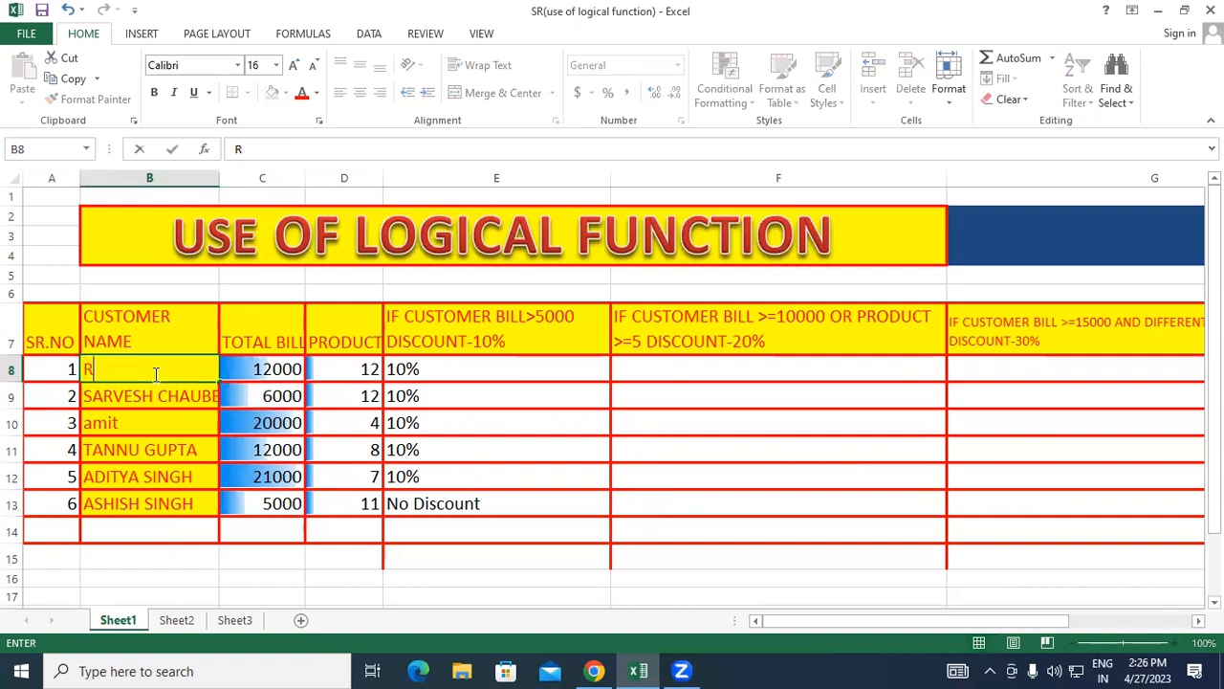
{"action": "type", "text": "ohan Sharma"}
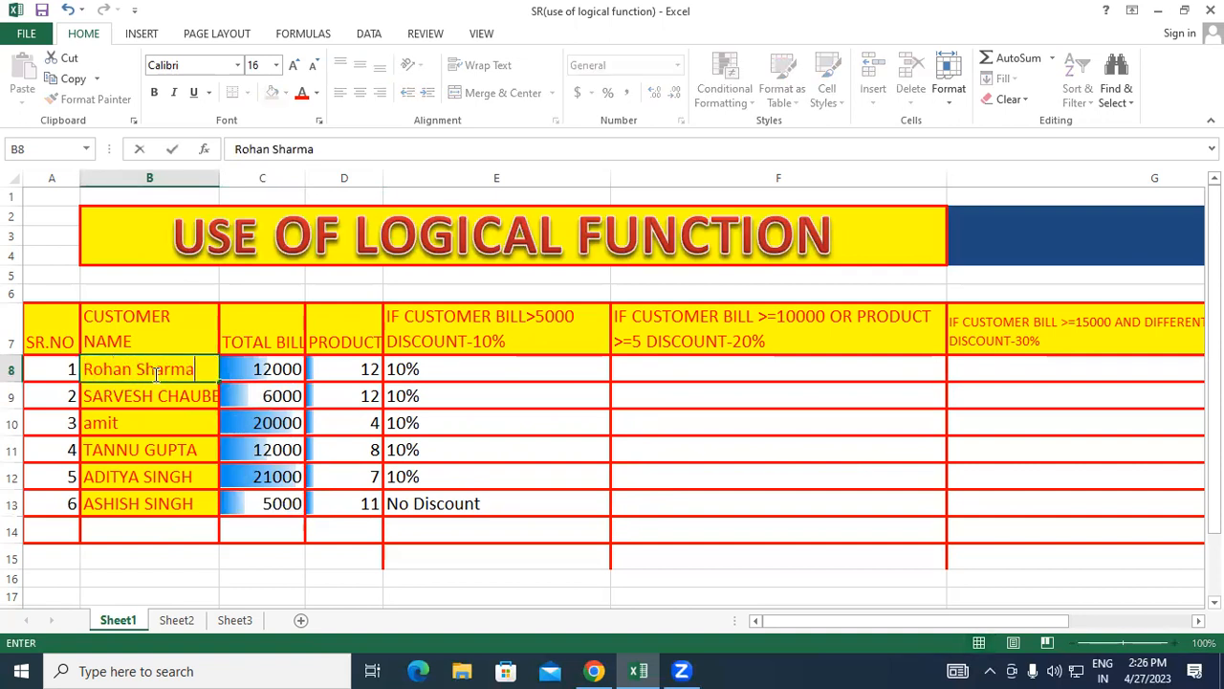
{"action": "key", "text": "Tab"}
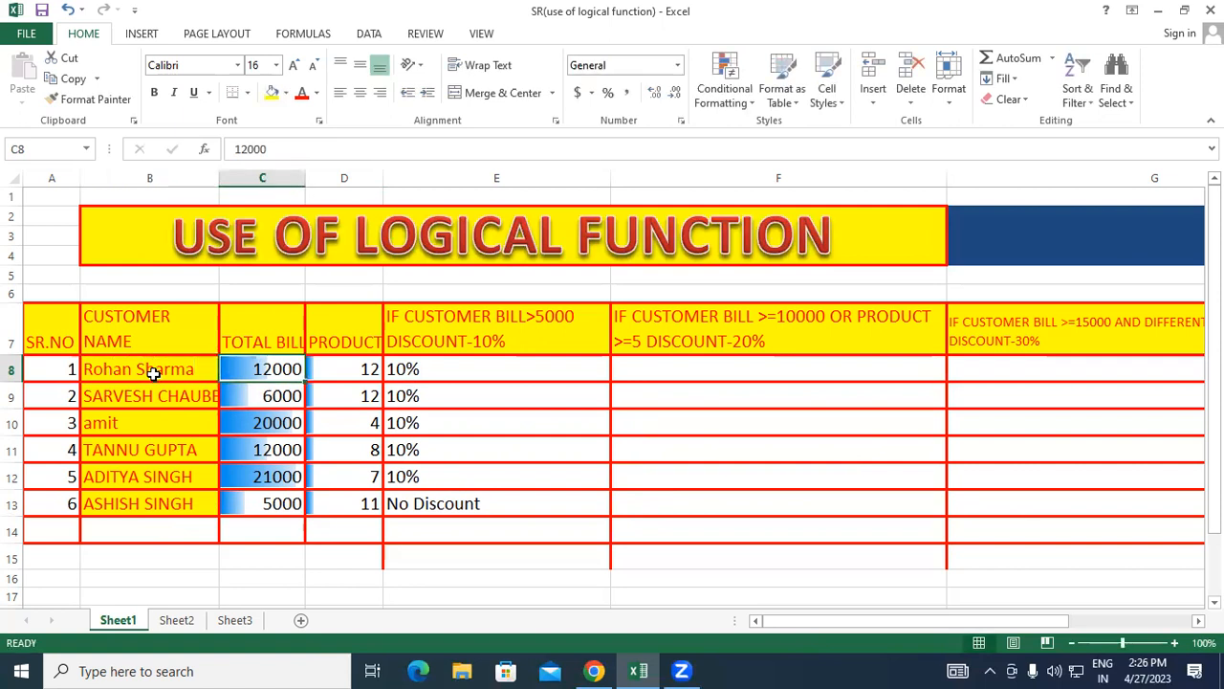
{"action": "type", "text": "2000"}
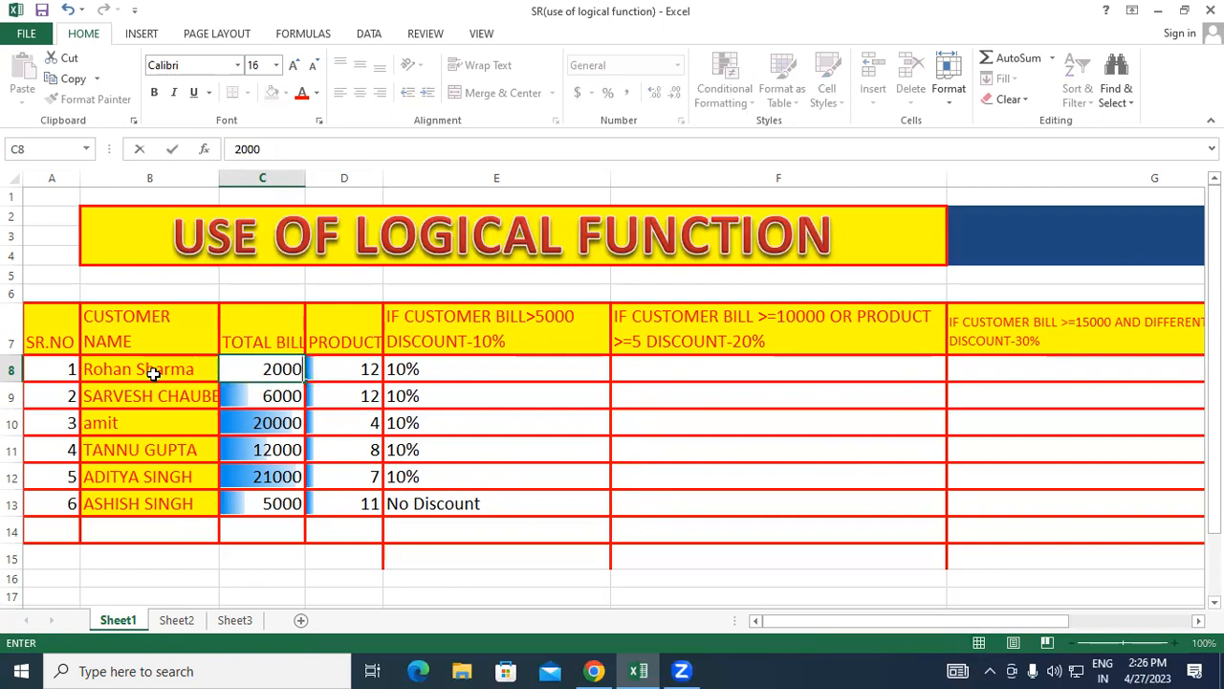
{"action": "key", "text": "Return"}
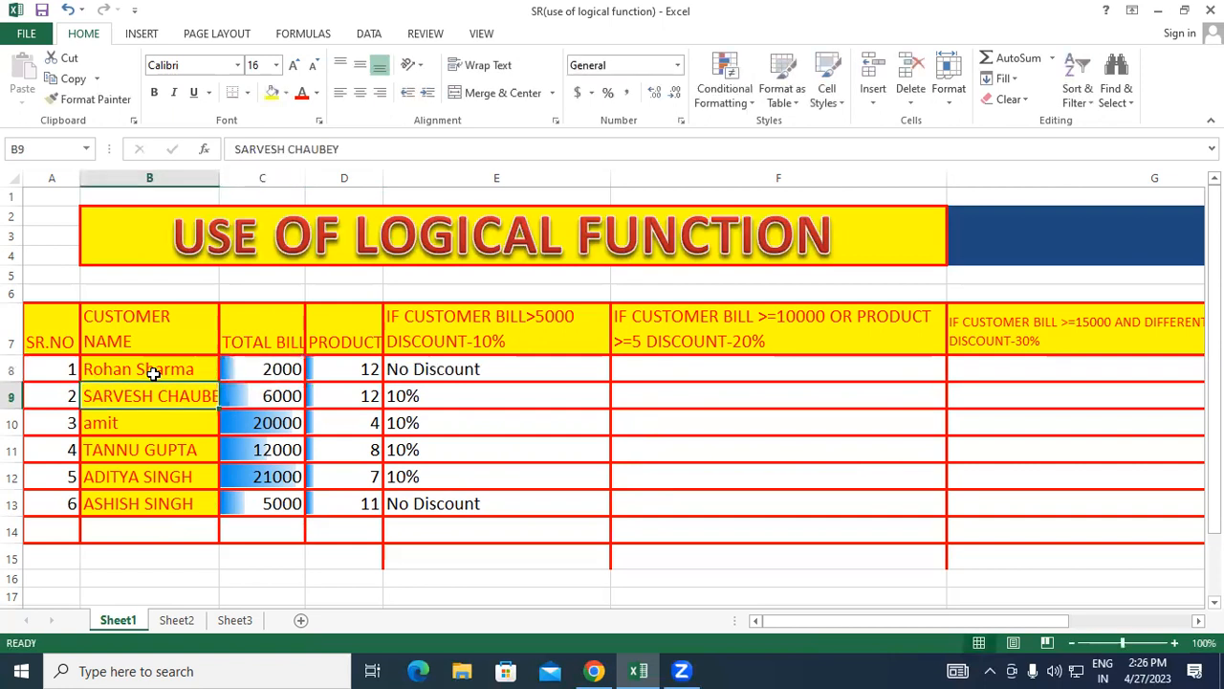
- Rename the second customer in B9 as Ashutosh Traders and set the total bill in C9 to 3000
{"action": "type", "text": "Ash"}
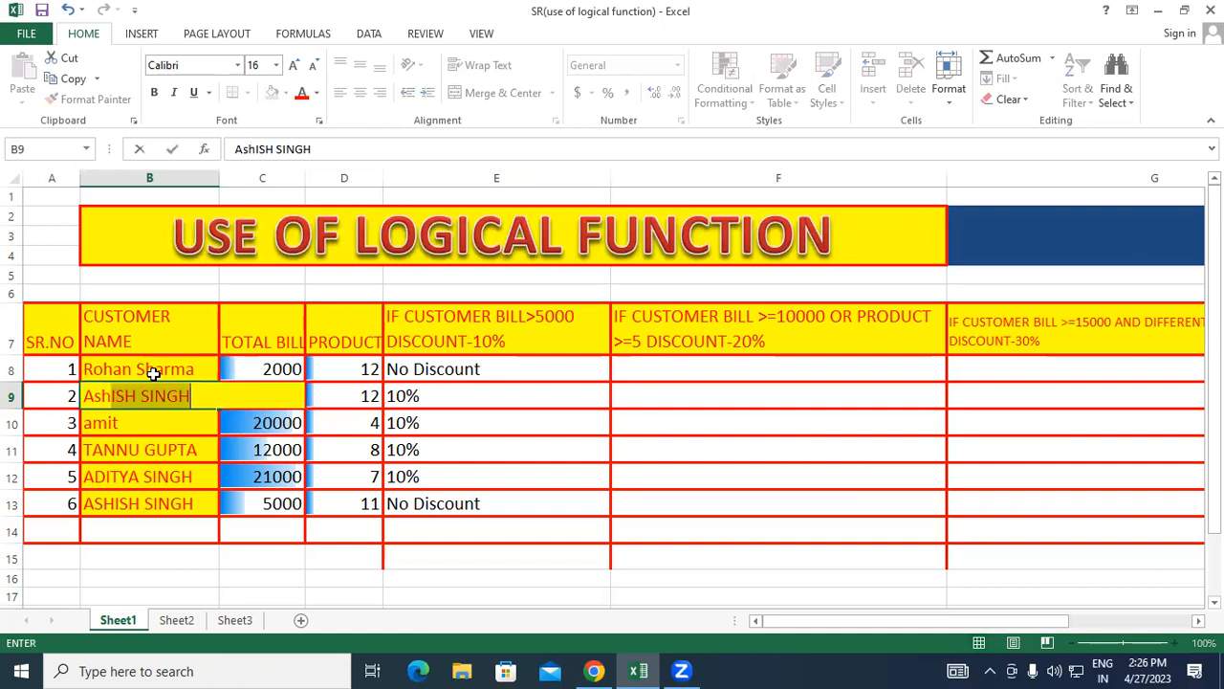
{"action": "type", "text": "utosh "}
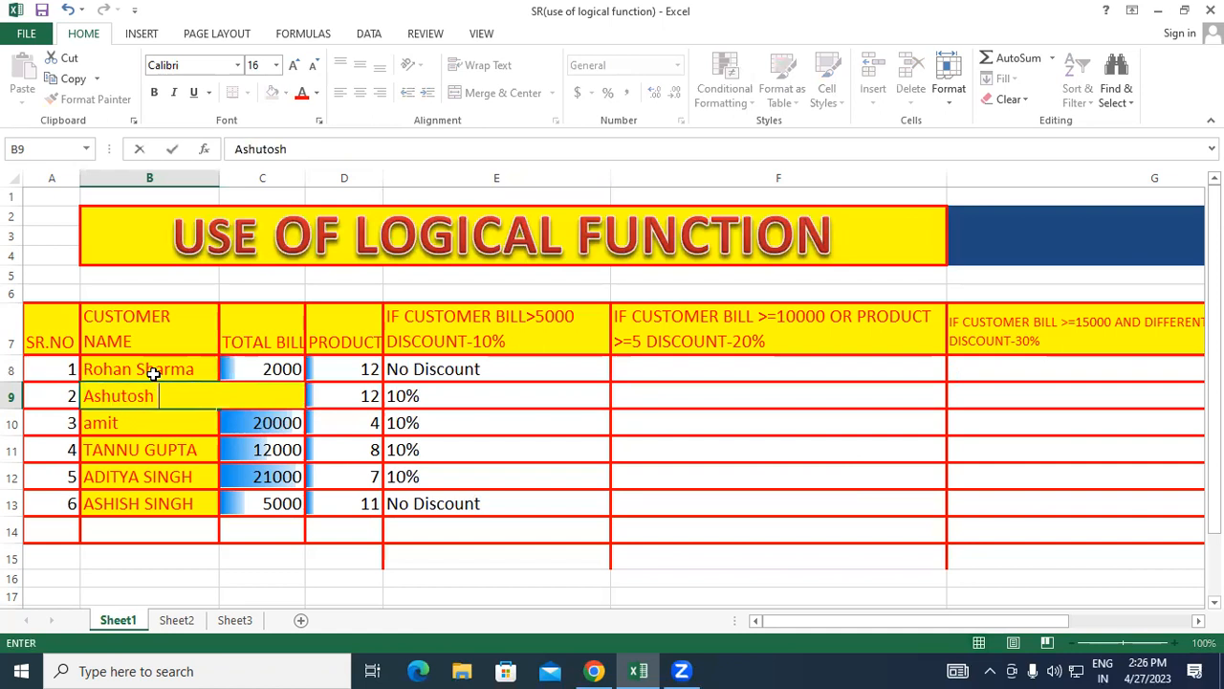
{"action": "type", "text": "Traders"}
{"action": "key", "text": "Tab"}
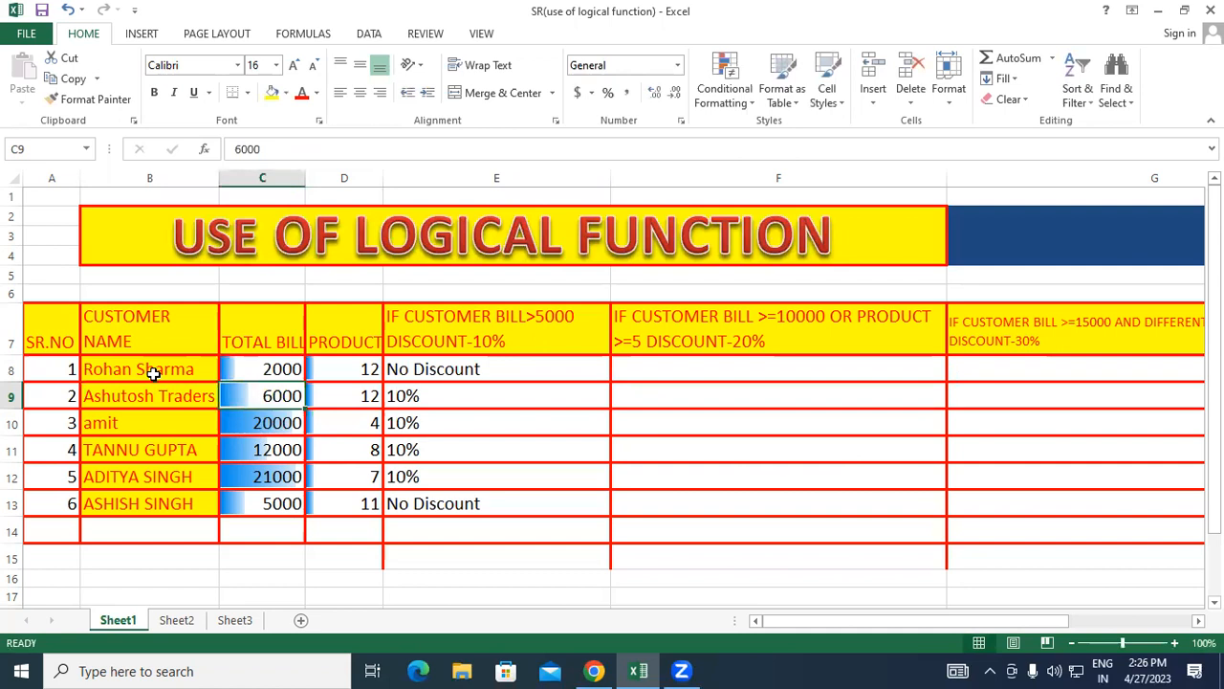
{"action": "type", "text": "3000"}
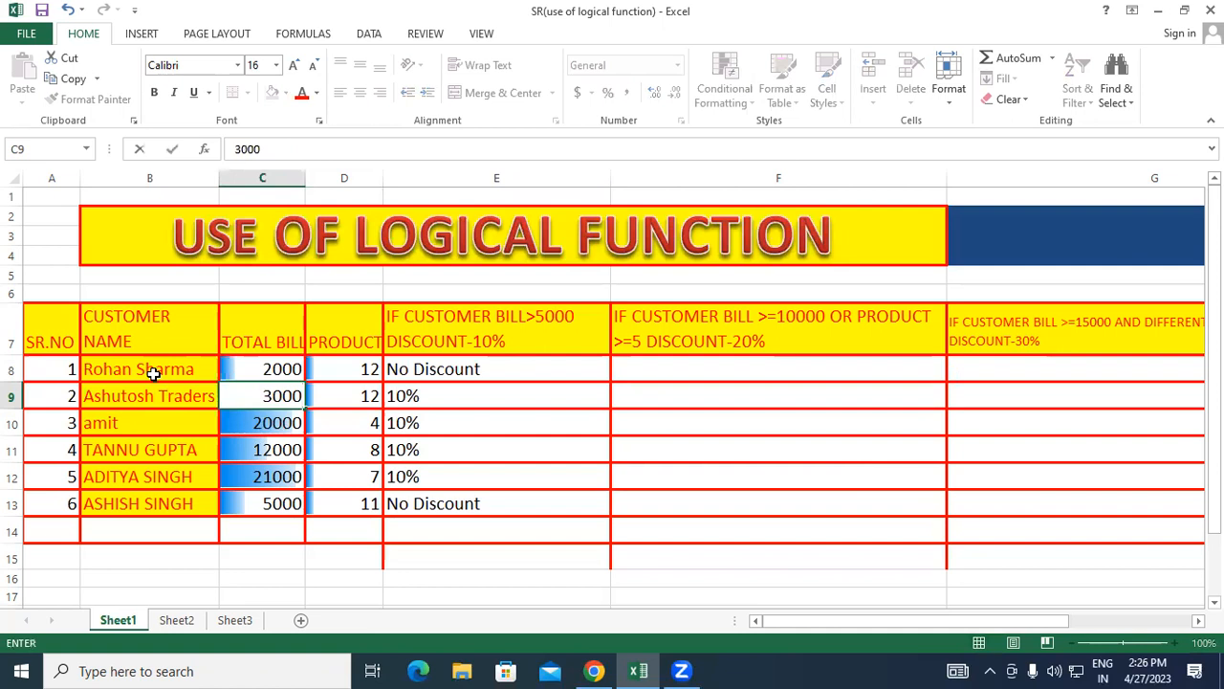
{"action": "key", "text": "Tab"}
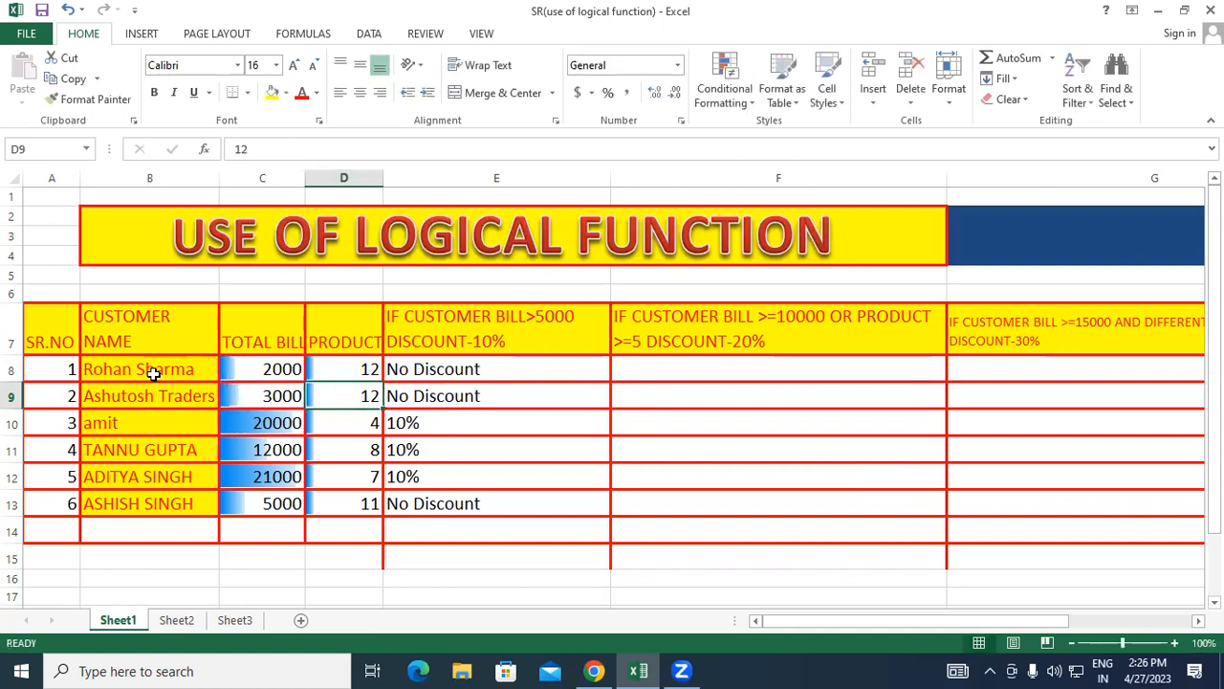
- Set the second customer's total bill in C9 to 6000
{"action": "key", "text": "Left"}
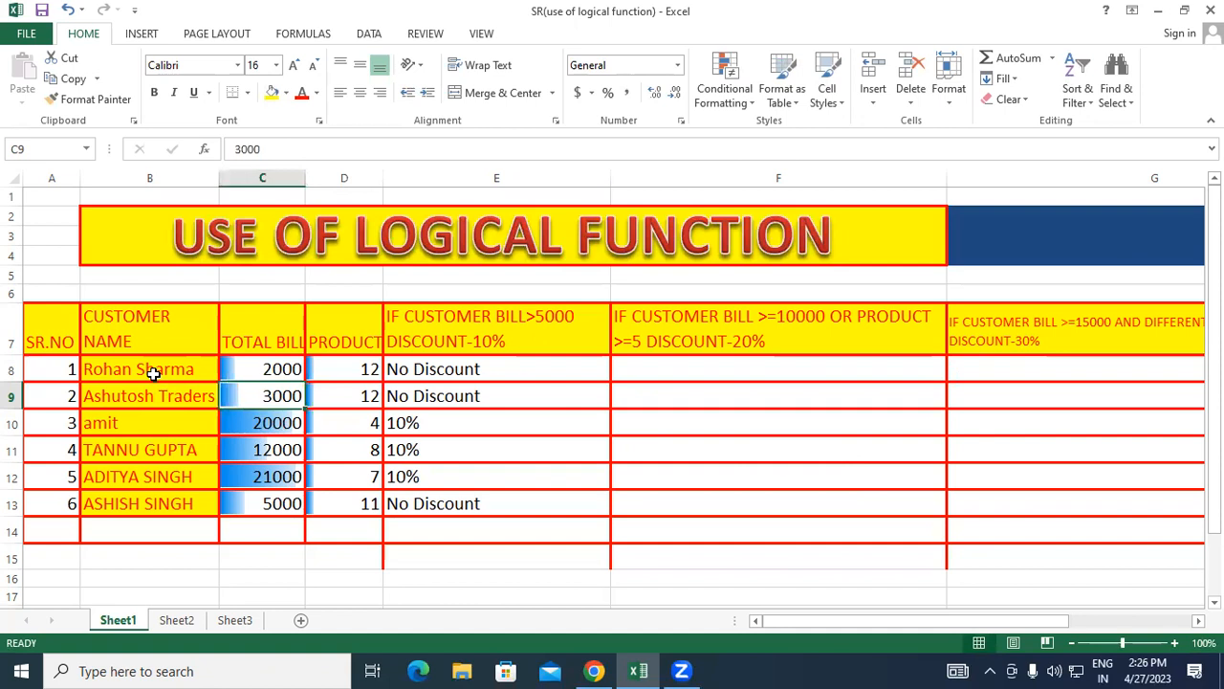
{"action": "type", "text": "6000"}
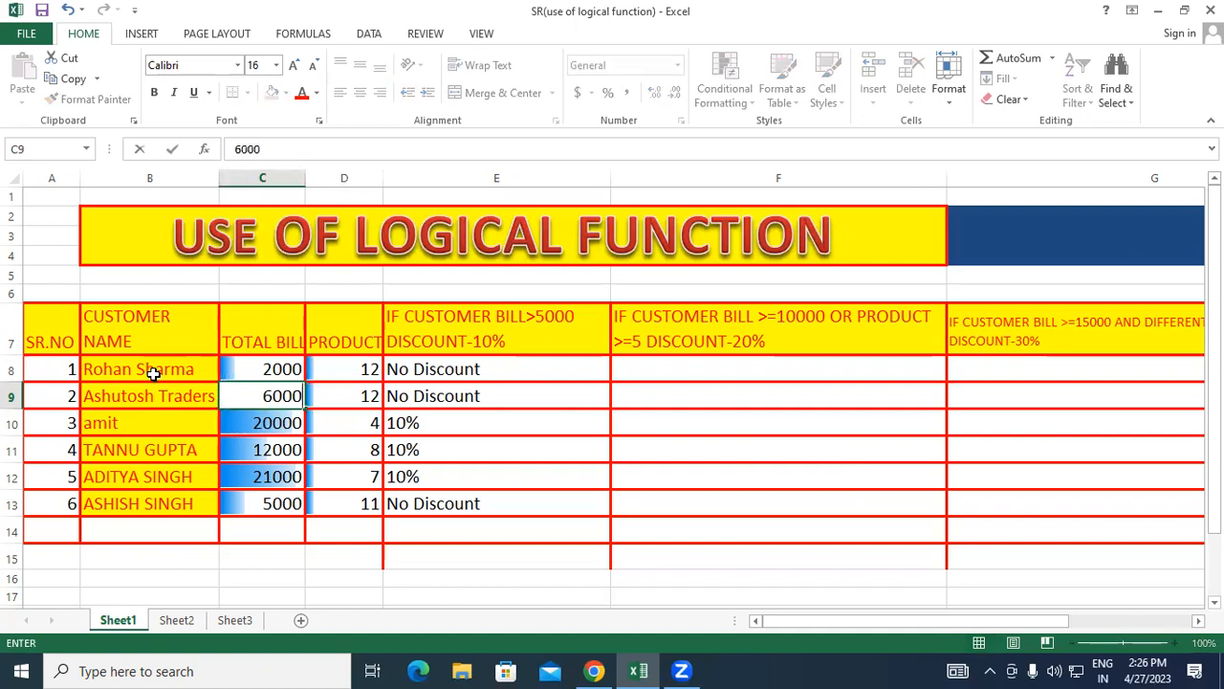
{"action": "key", "text": "Return"}
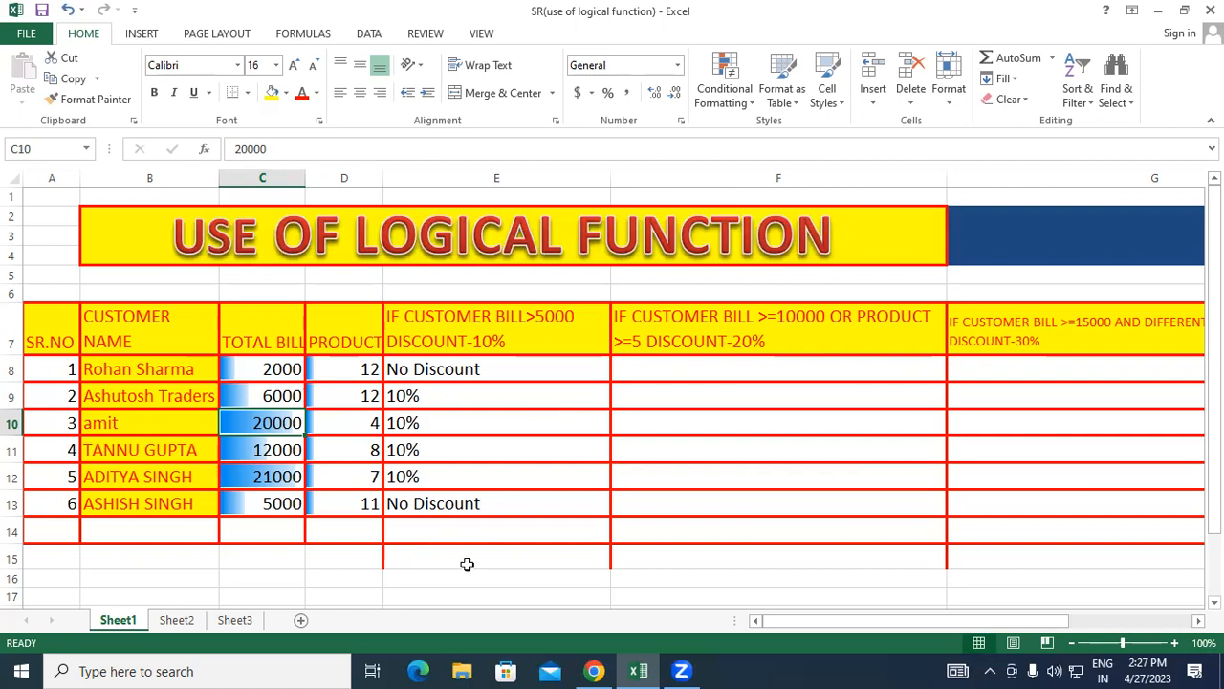
- Calculate 10 percent of the second customer's bill in E16 with the formula =C9*10/100
{"action": "scroll", "coordinate": [422, 550], "scroll_direction": "down", "scroll_amount": 2}
{"action": "left_click", "coordinate": [486, 466]}
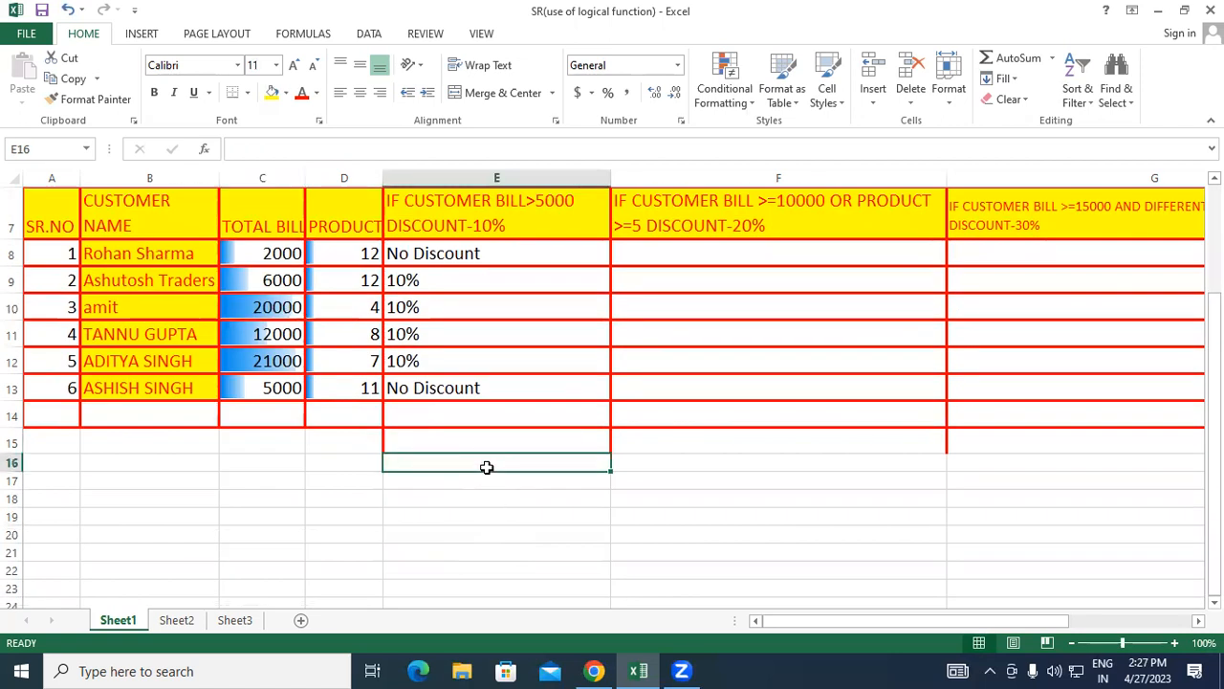
{"action": "type", "text": "="}
{"action": "left_click", "coordinate": [267, 277]}
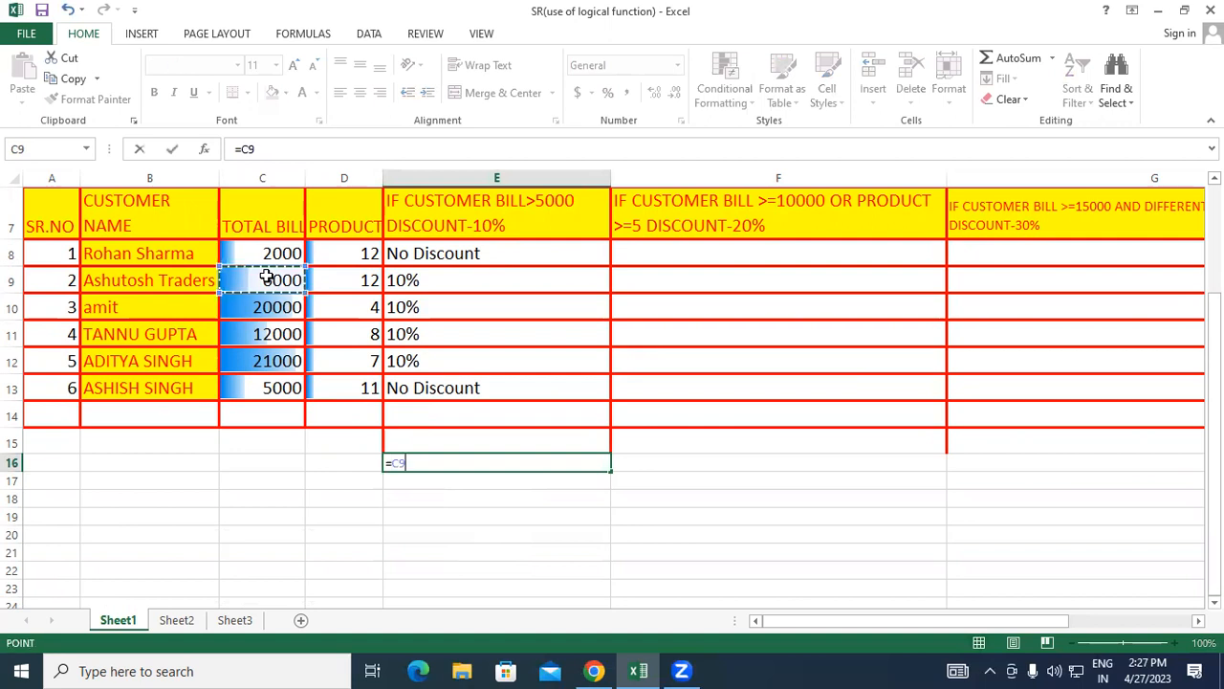
{"action": "type", "text": "*10/100"}
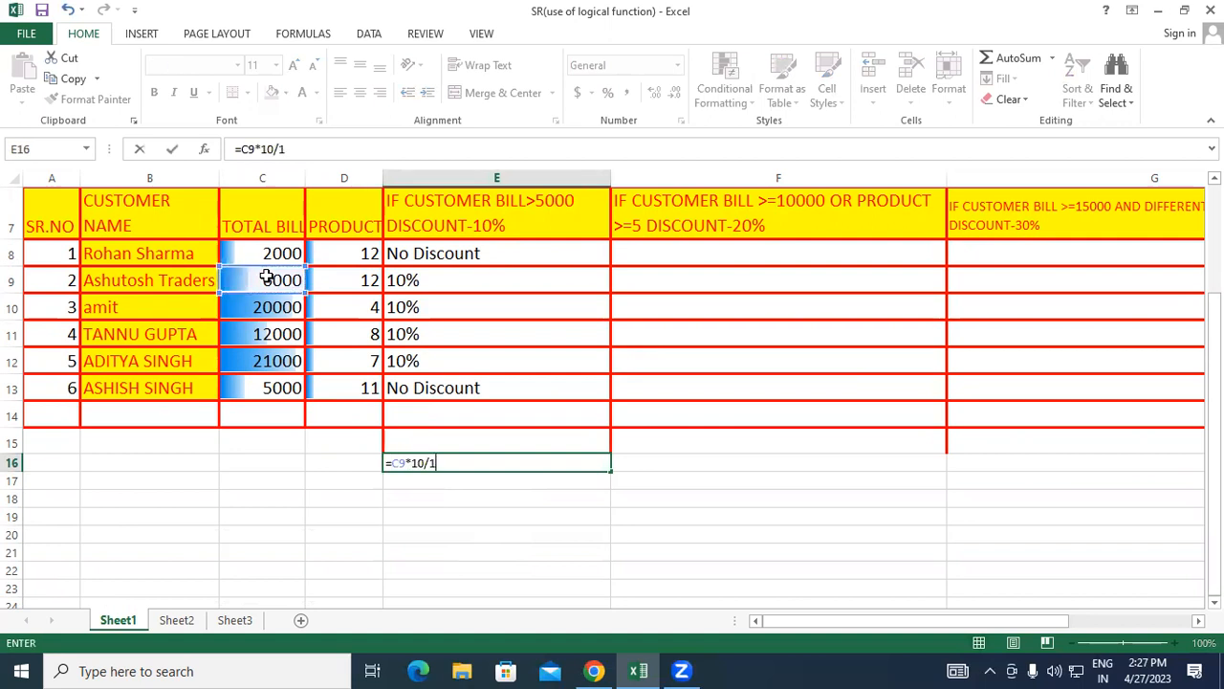
{"action": "key", "text": "Return"}
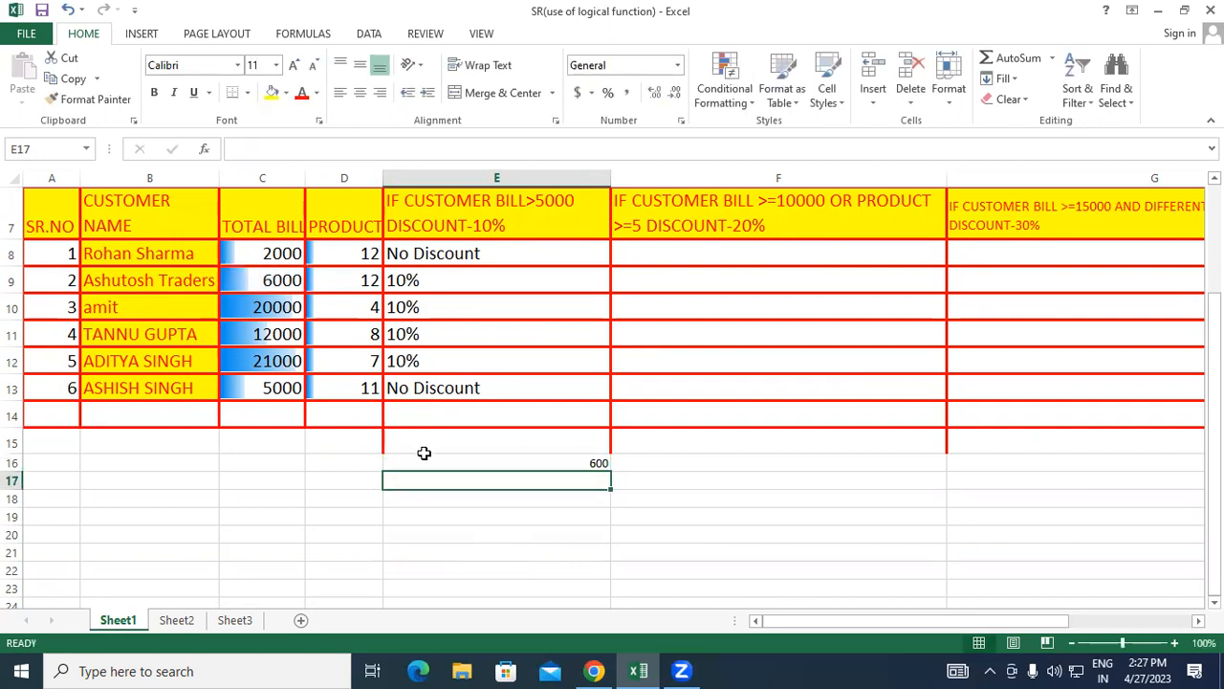
- Make the calculated discount amount in E16 bold and enlarge its font size to 16
{"action": "left_click", "coordinate": [467, 464]}
{"action": "left_click", "coordinate": [153, 92]}
{"action": "left_click", "coordinate": [293, 65]}
{"action": "left_click", "coordinate": [294, 67]}
{"action": "left_click", "coordinate": [294, 67]}
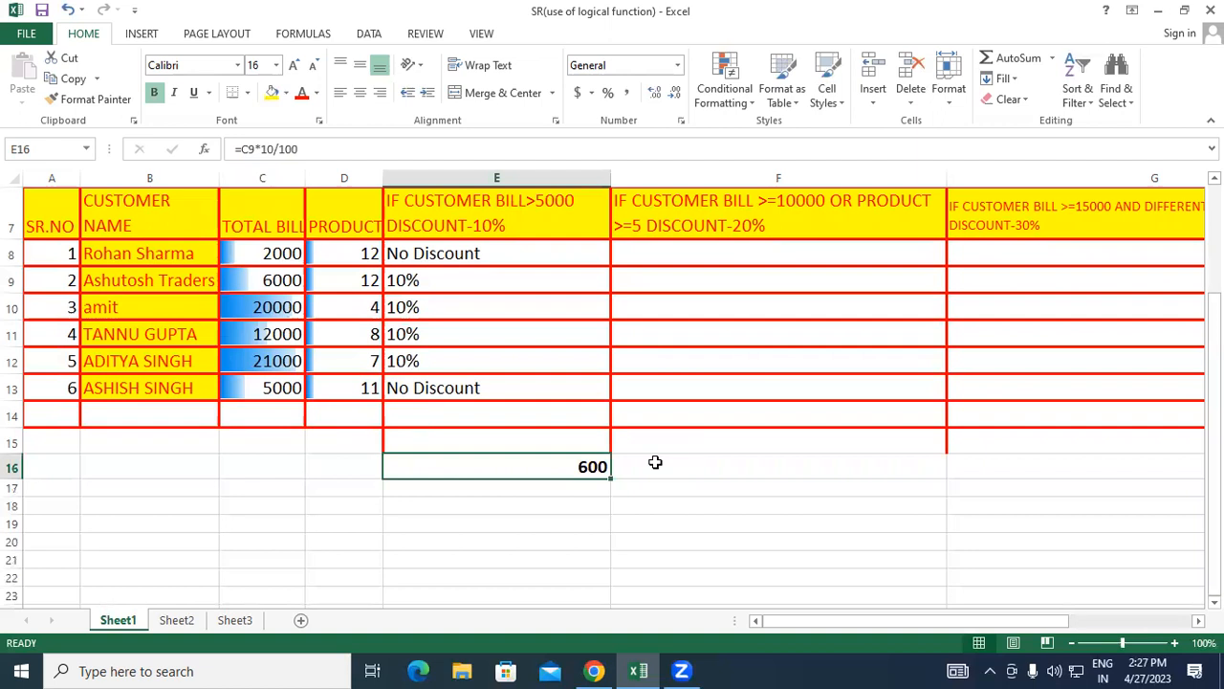
- Begin an IF formula with a nested OR in F8, using C8>=10000 as the first condition
{"action": "scroll", "coordinate": [655, 462], "scroll_direction": "up", "scroll_amount": 1}
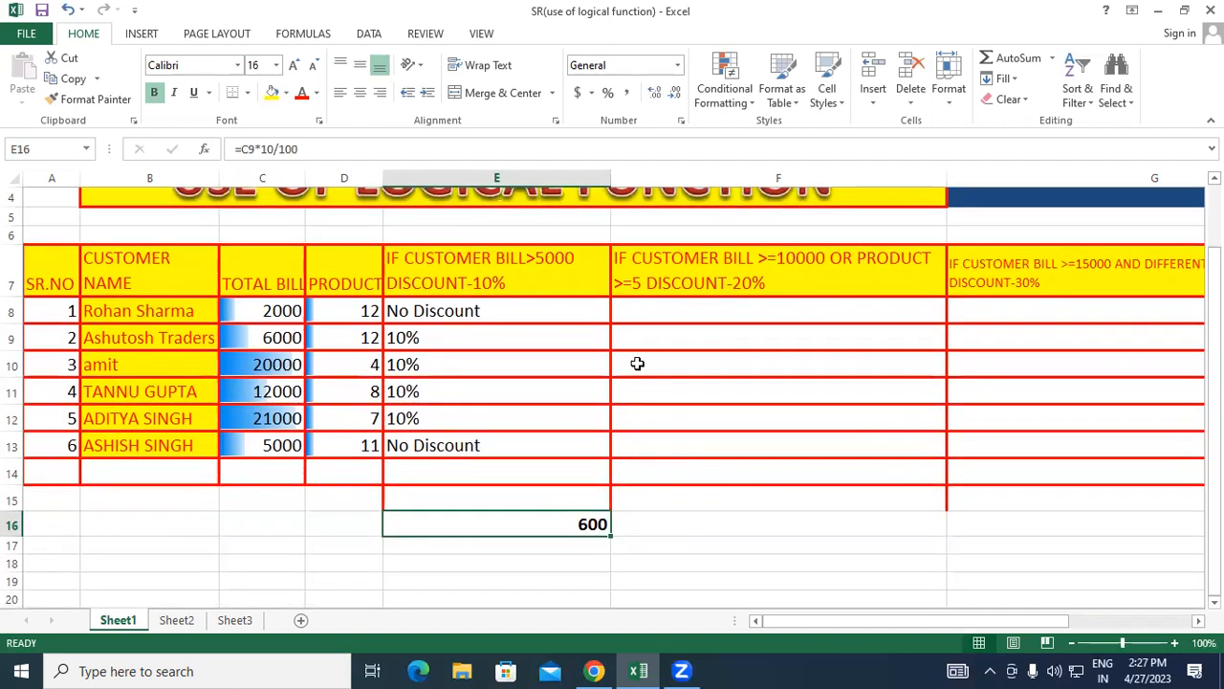
{"action": "left_click", "coordinate": [729, 275]}
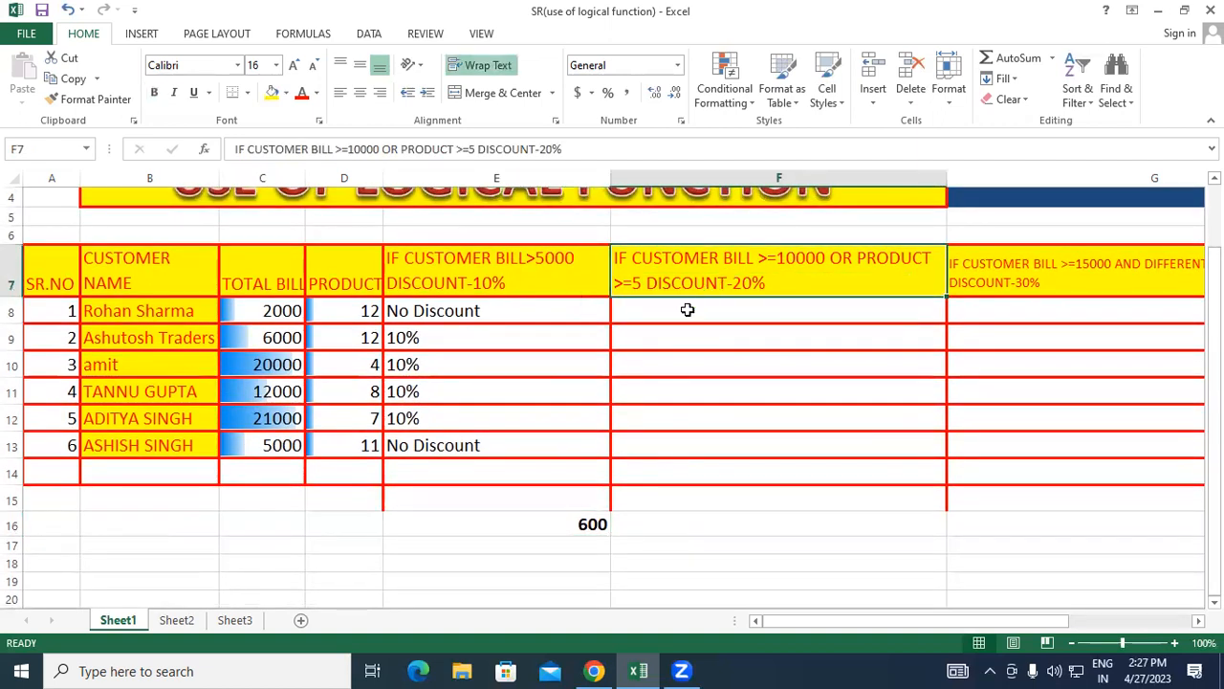
{"action": "left_click", "coordinate": [688, 311]}
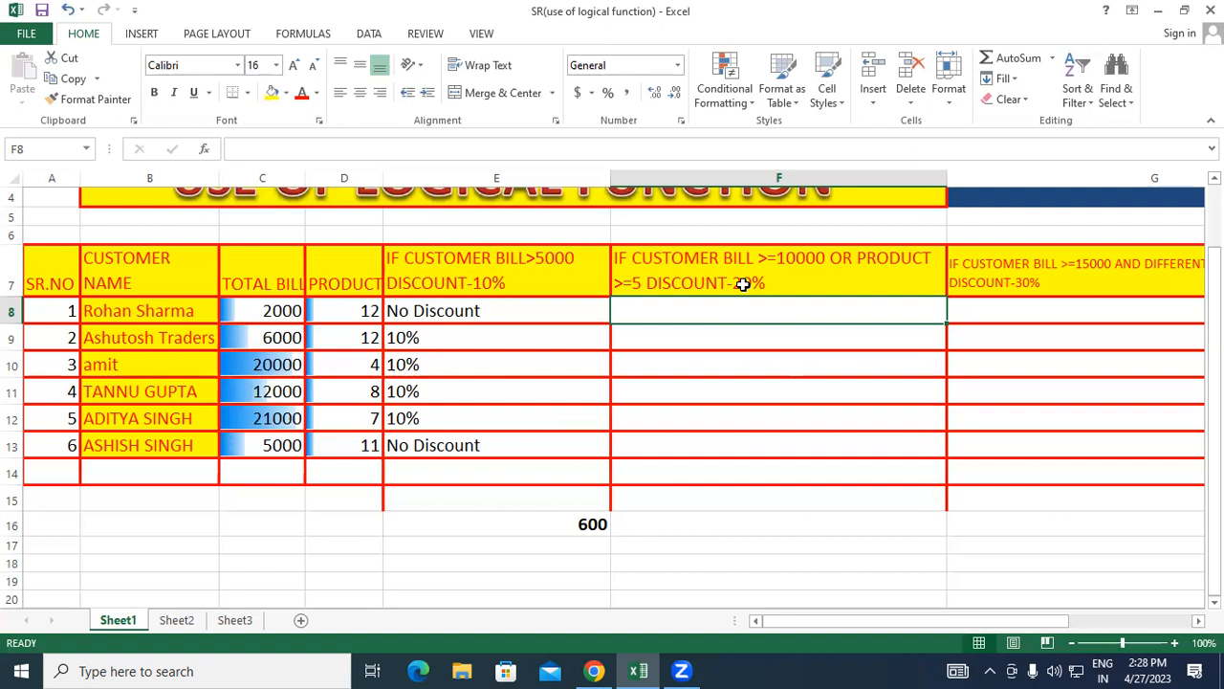
{"action": "left_click", "coordinate": [739, 385]}
{"action": "left_click", "coordinate": [705, 313]}
{"action": "type", "text": "=if"}
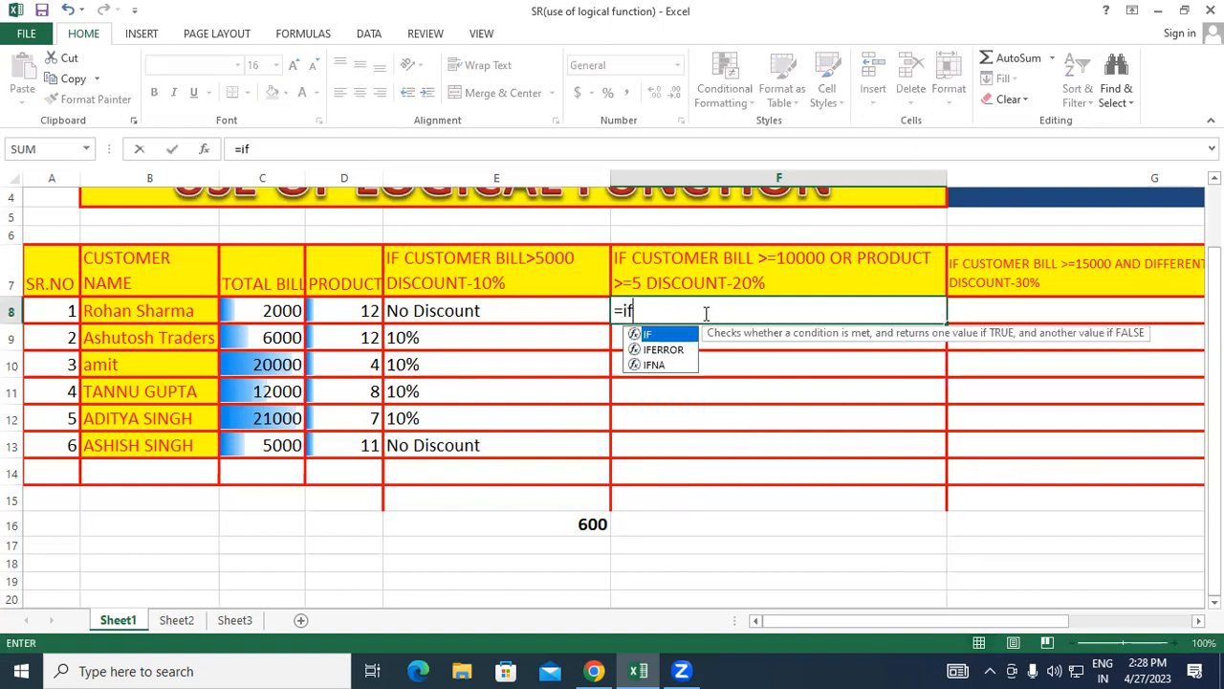
{"action": "type", "text": "("}
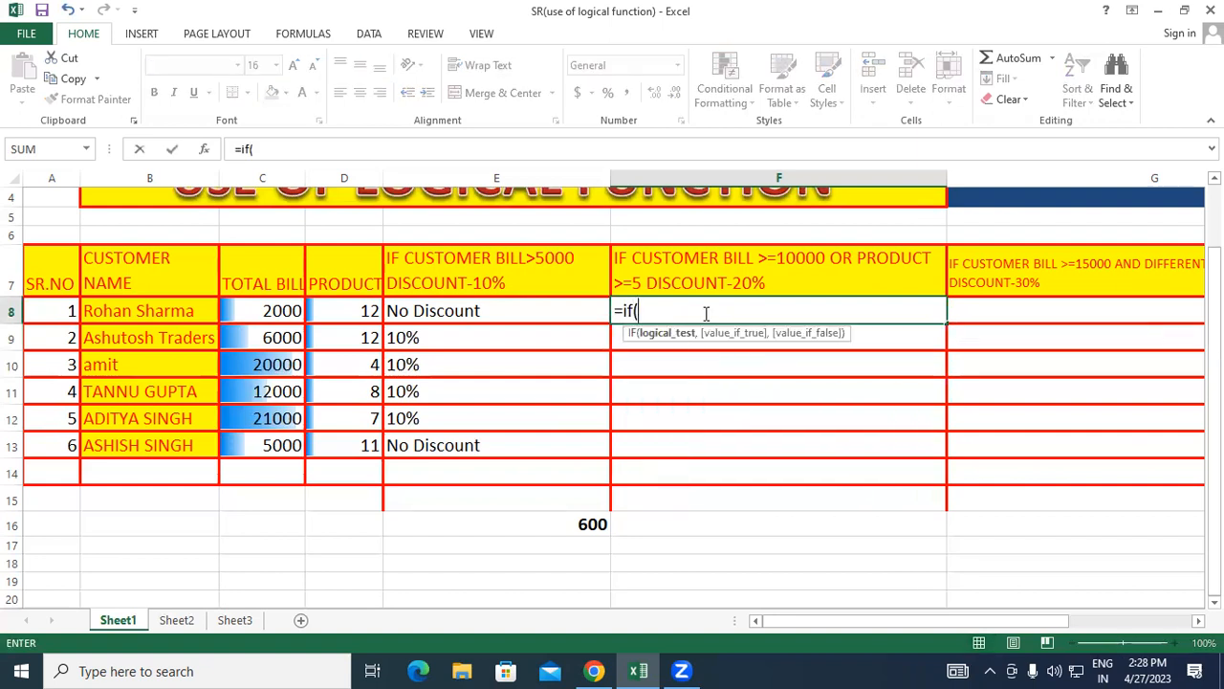
{"action": "type", "text": "o"}
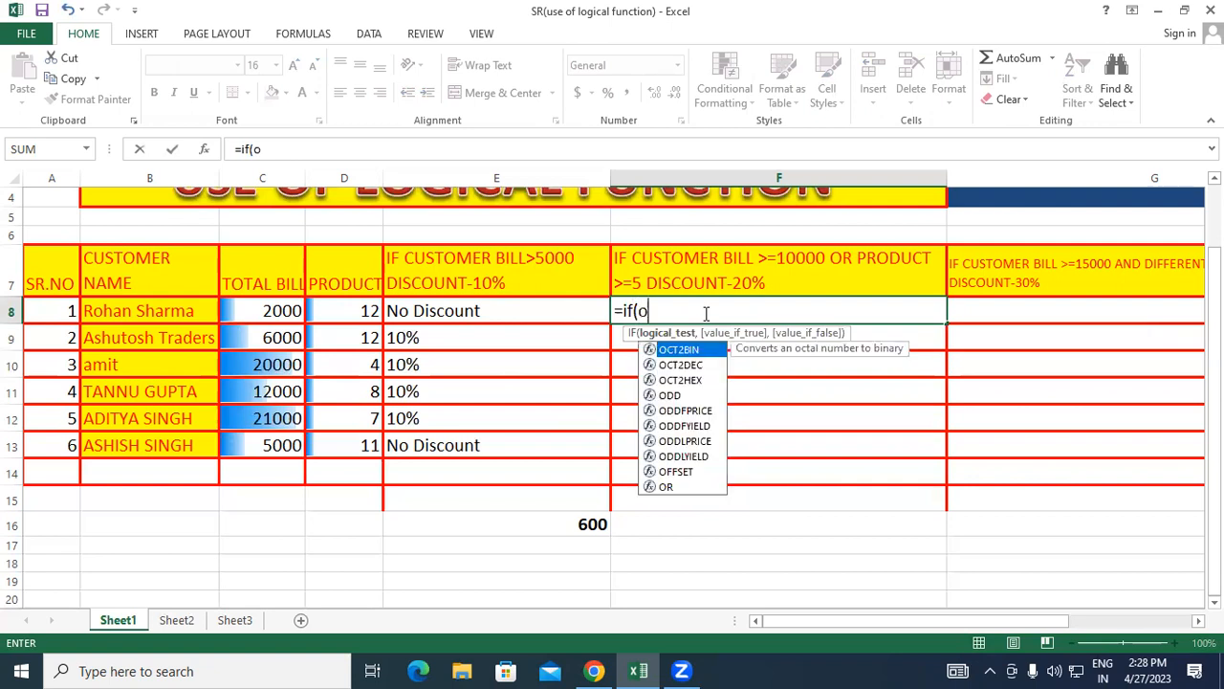
{"action": "type", "text": "r("}
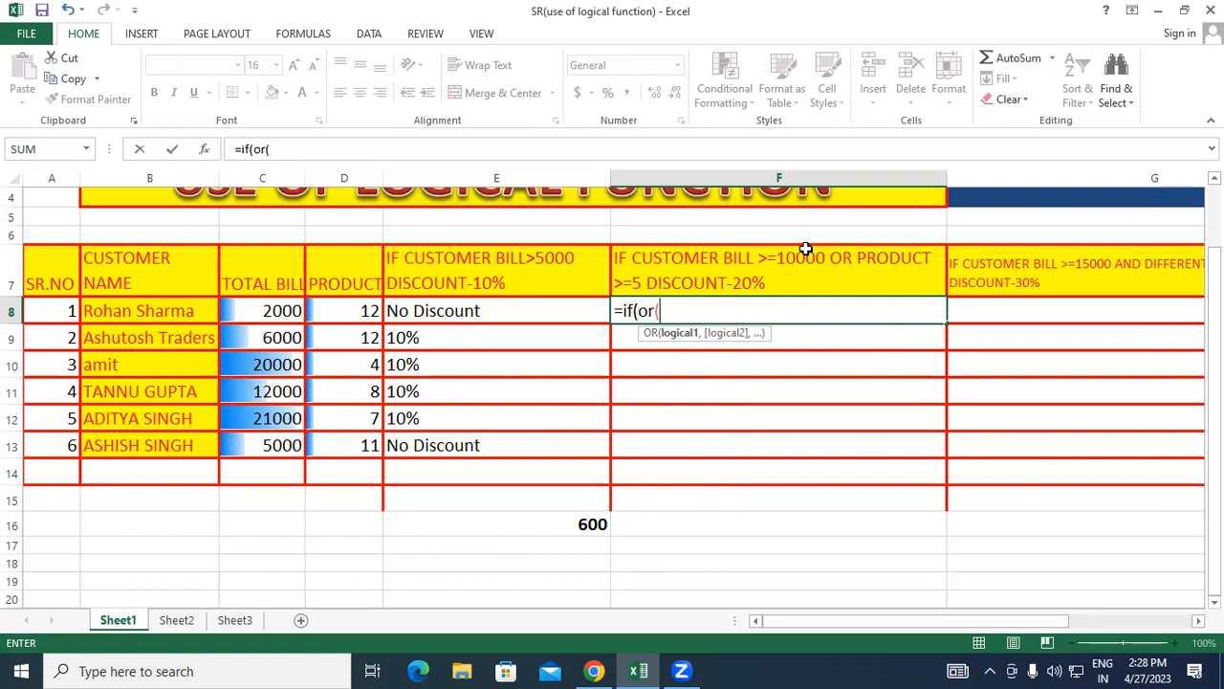
{"action": "left_click", "coordinate": [255, 315]}
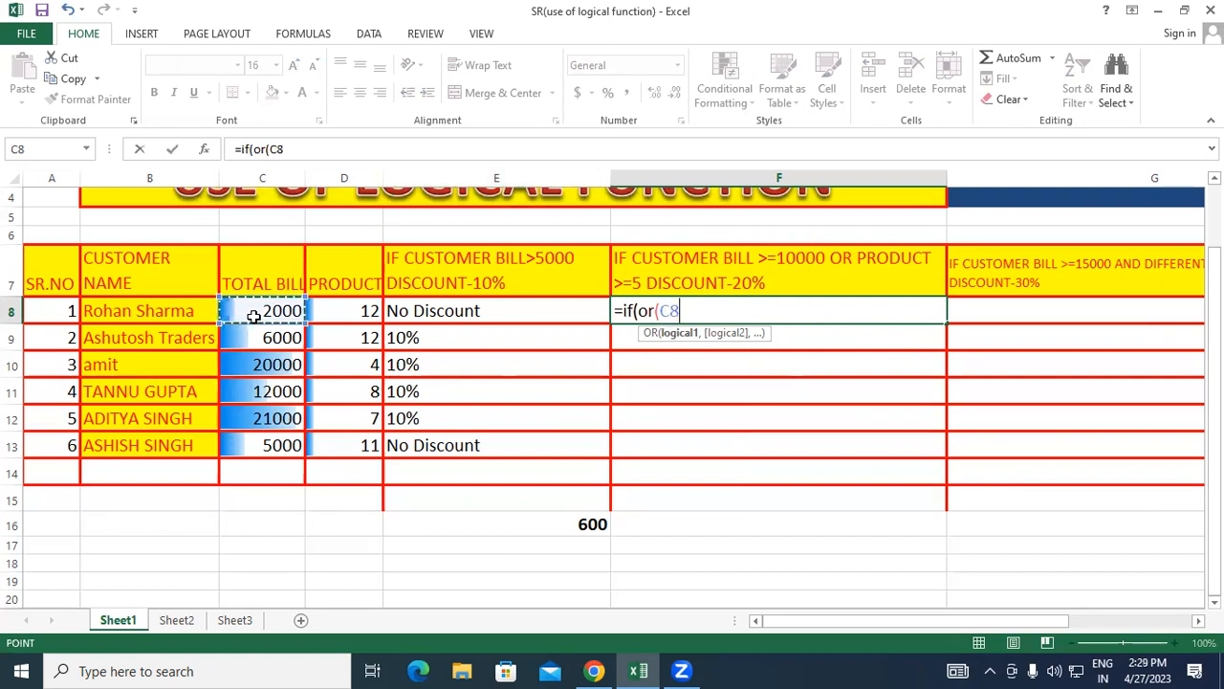
{"action": "type", "text": ">=10000"}
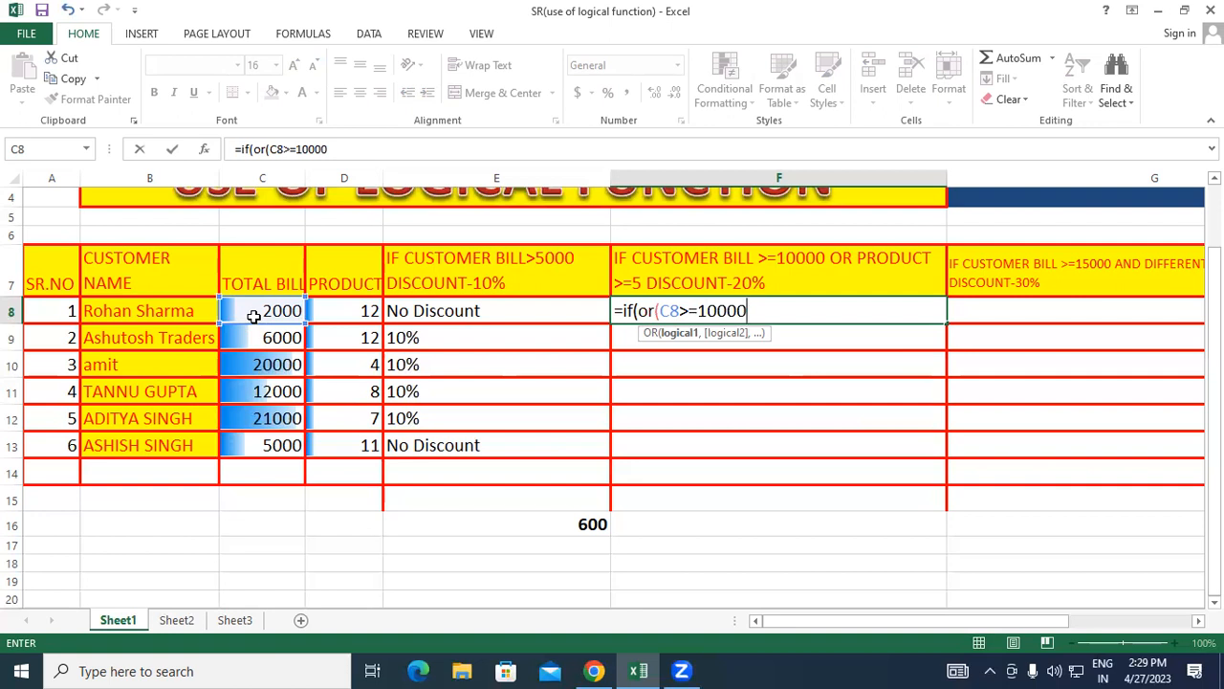
- Add D8>=5 as the second OR condition in the F8 formula and close the OR function
{"action": "type", "text": ","}
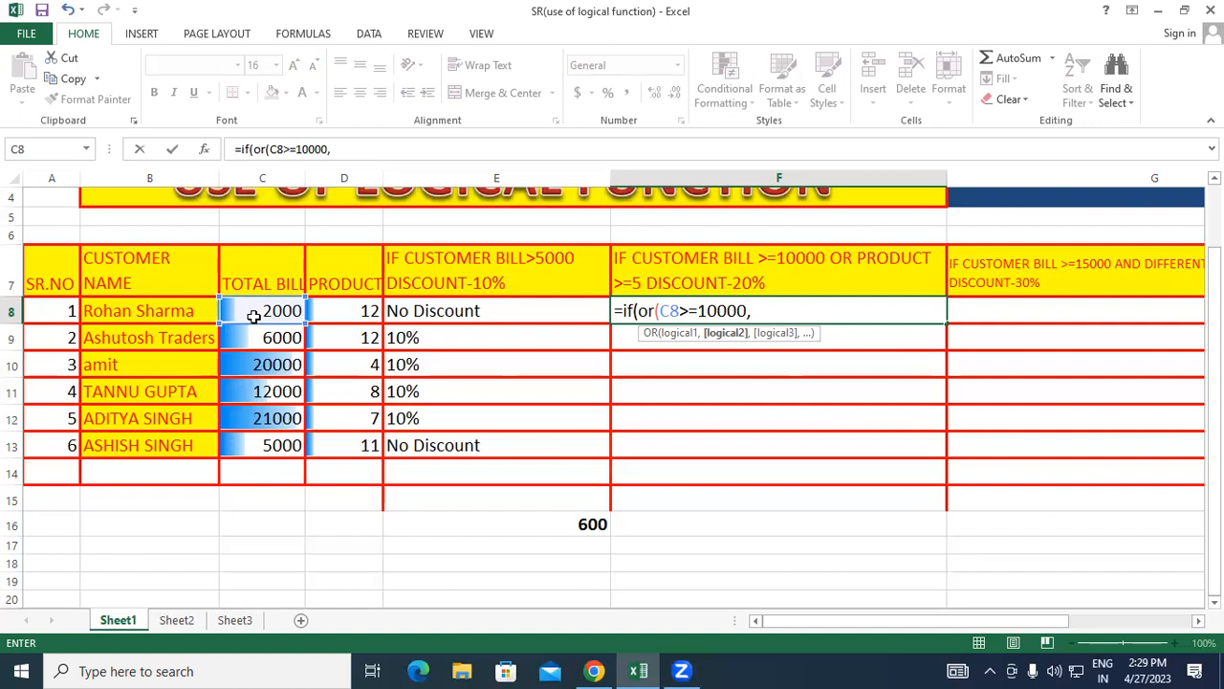
{"action": "left_click", "coordinate": [350, 310]}
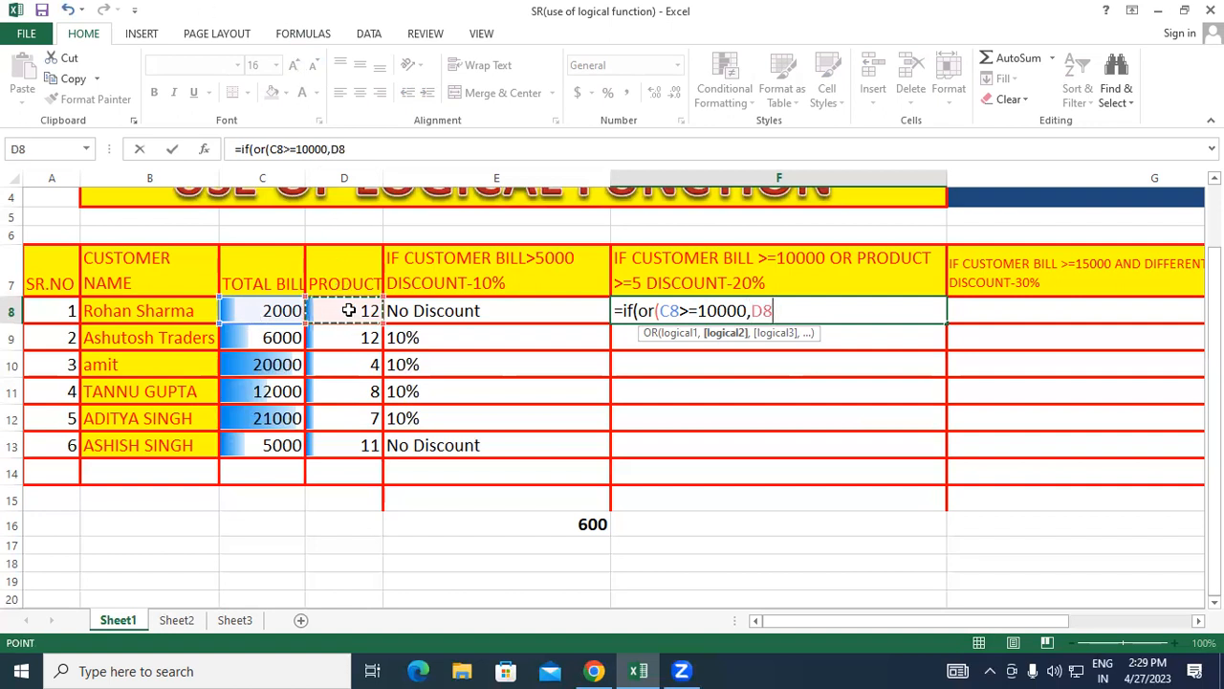
{"action": "type", "text": ">"}
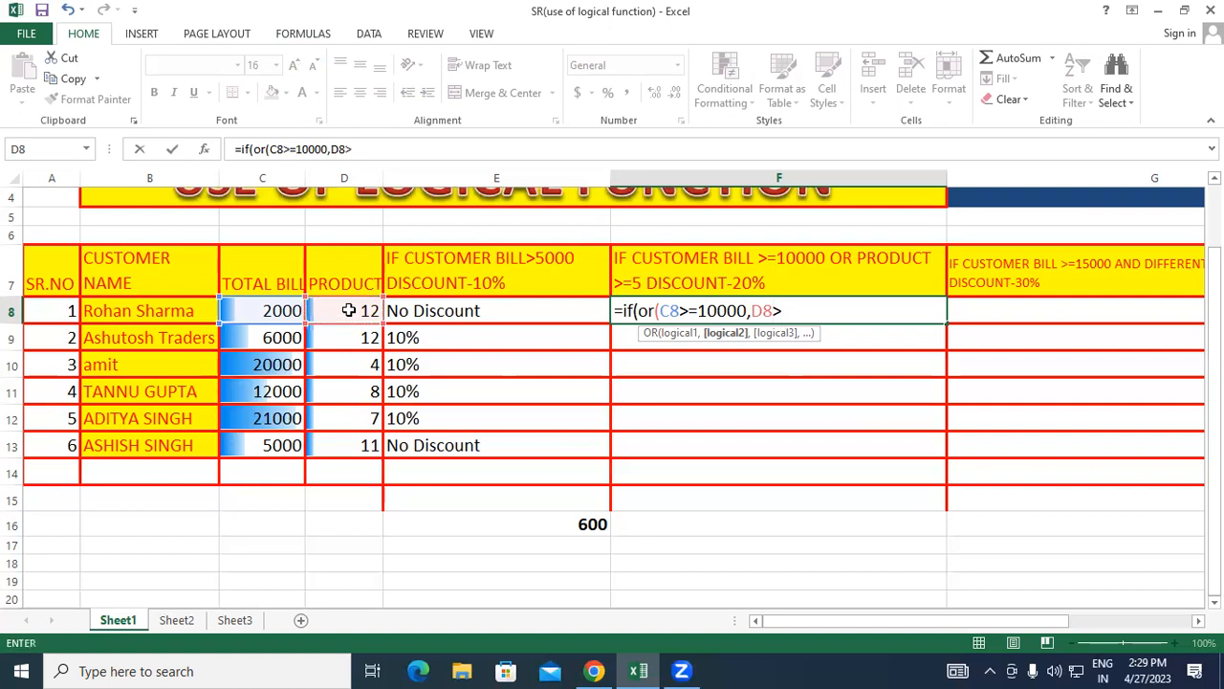
{"action": "type", "text": "=5"}
{"action": "type", "text": "),"}
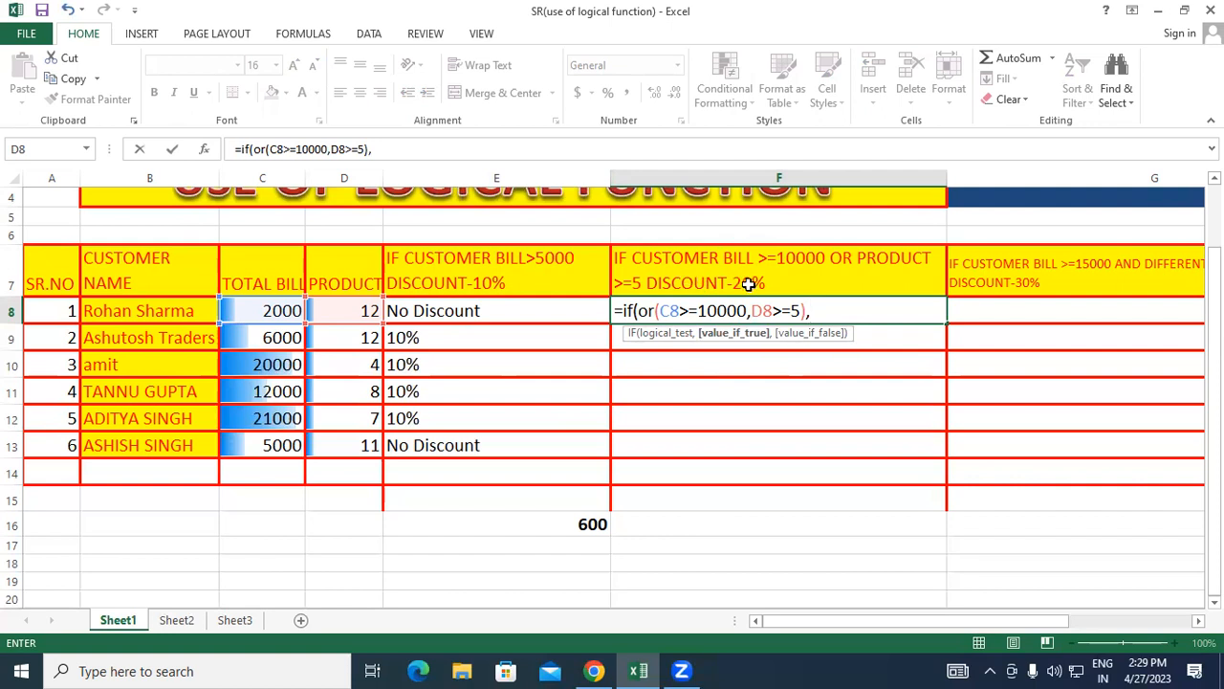
- Complete the F8 formula so it returns "20%" when true and "No Discount" when false
{"action": "type", "text": "\"20%\","}
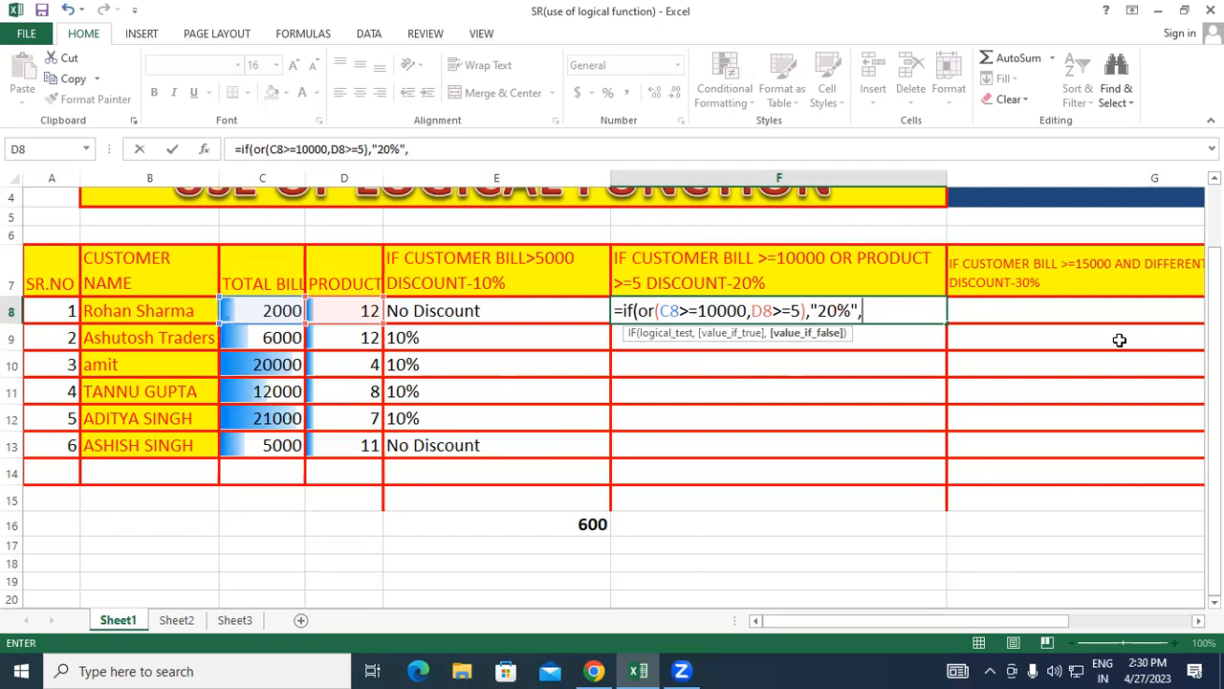
{"action": "type", "text": "\"No Discou"}
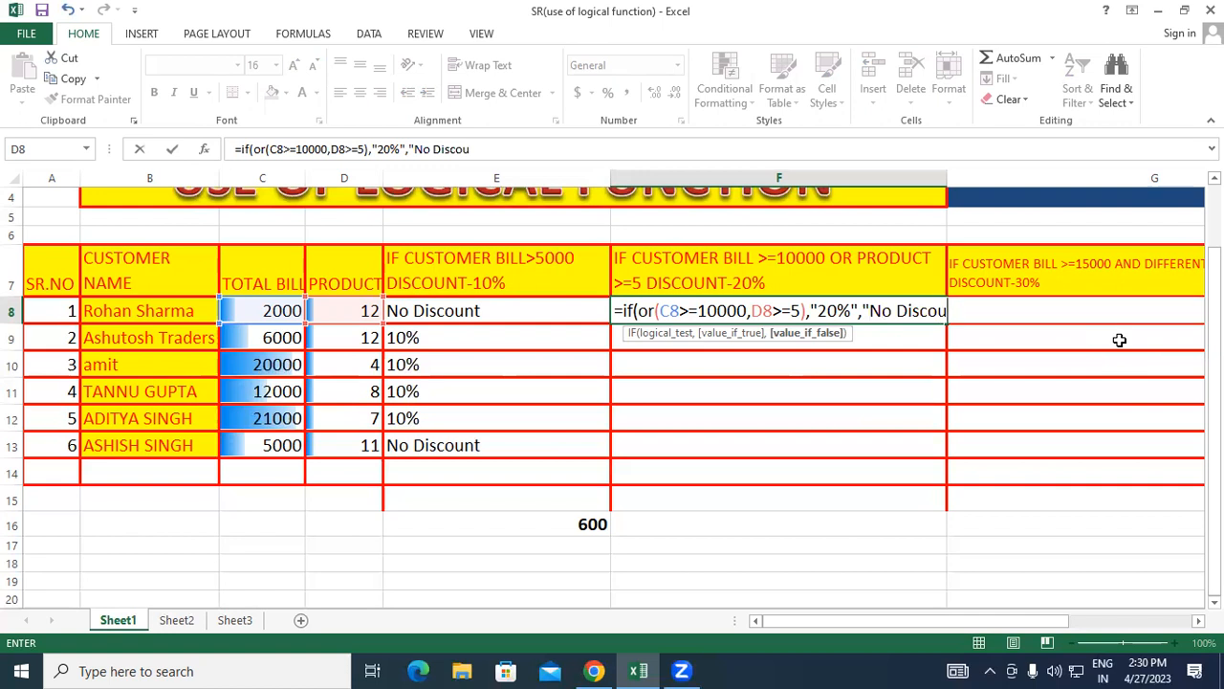
{"action": "type", "text": "nt\")"}
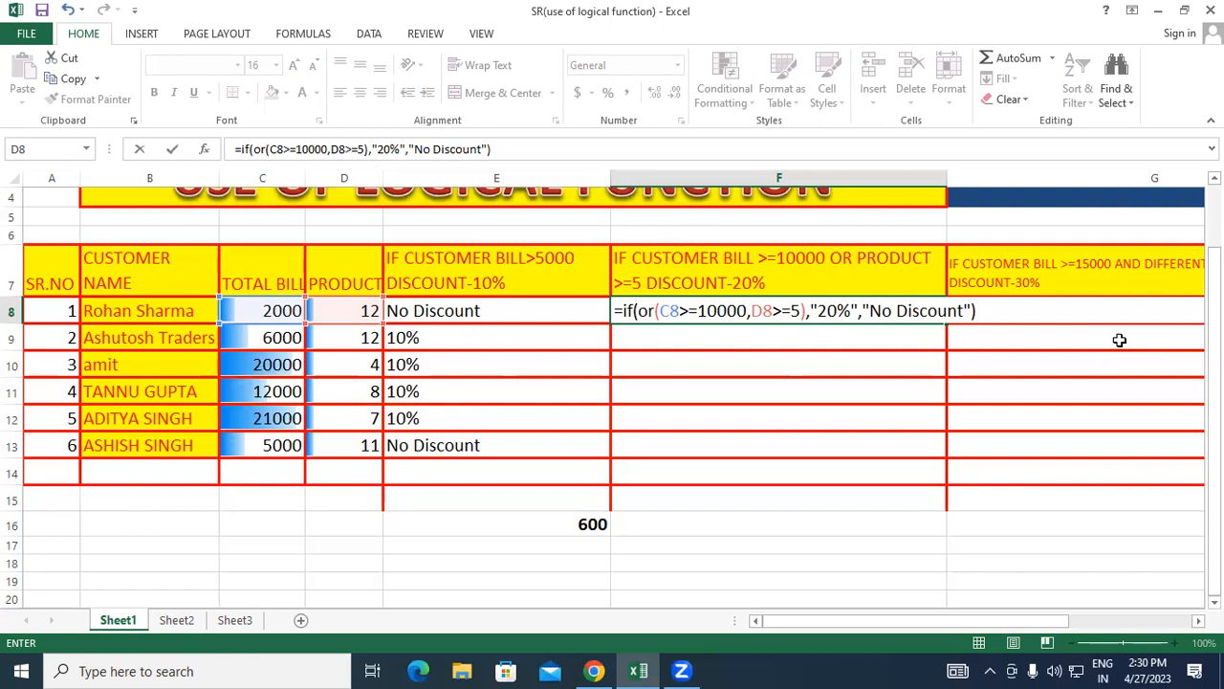
{"action": "key", "text": "Return"}
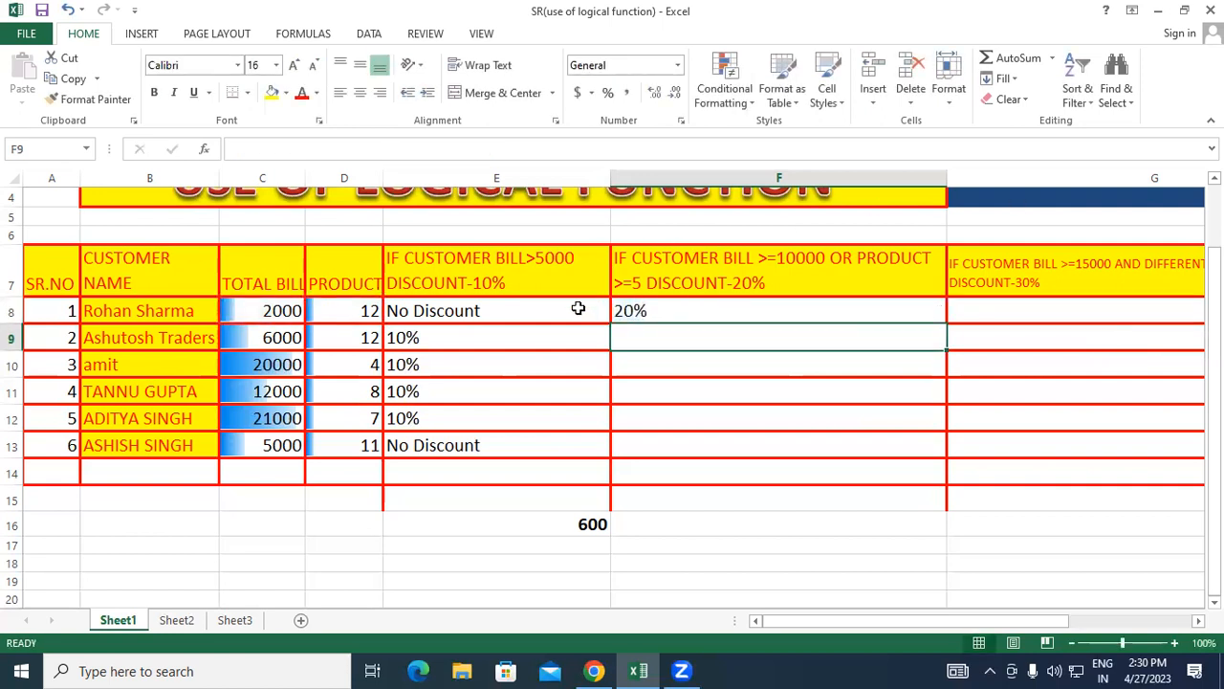
- Test the OR formula by setting the first customer's product count in D8 to 4
{"action": "left_click", "coordinate": [712, 310]}
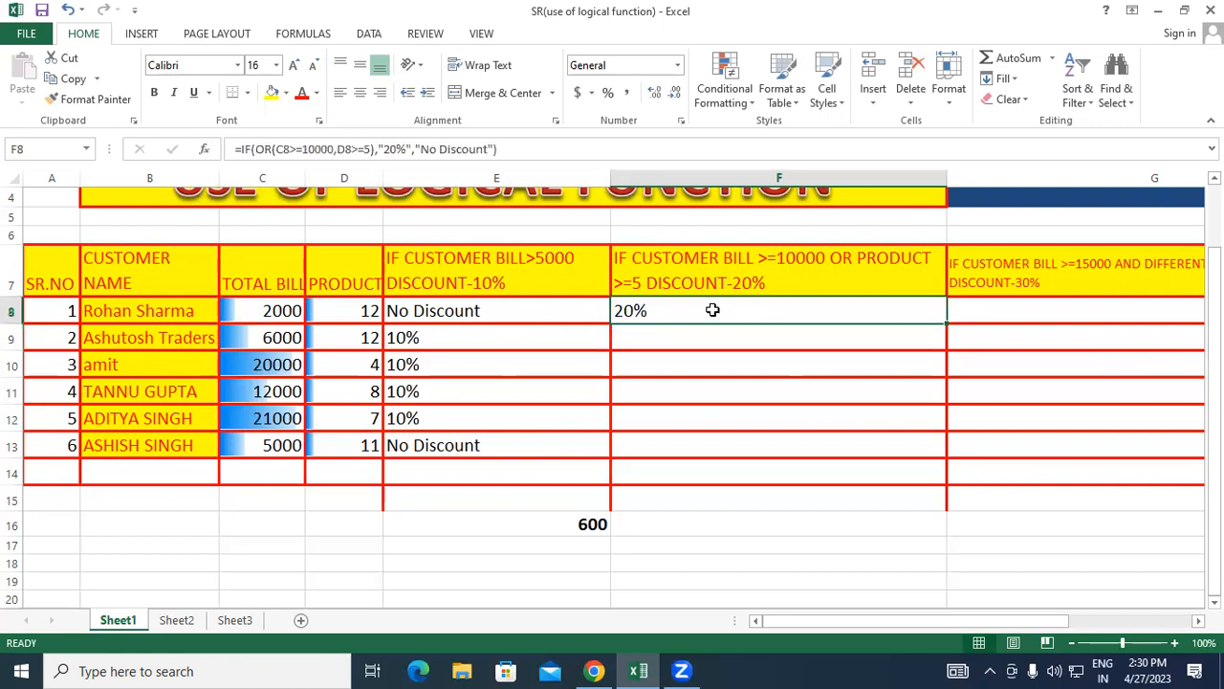
{"action": "left_click", "coordinate": [272, 311]}
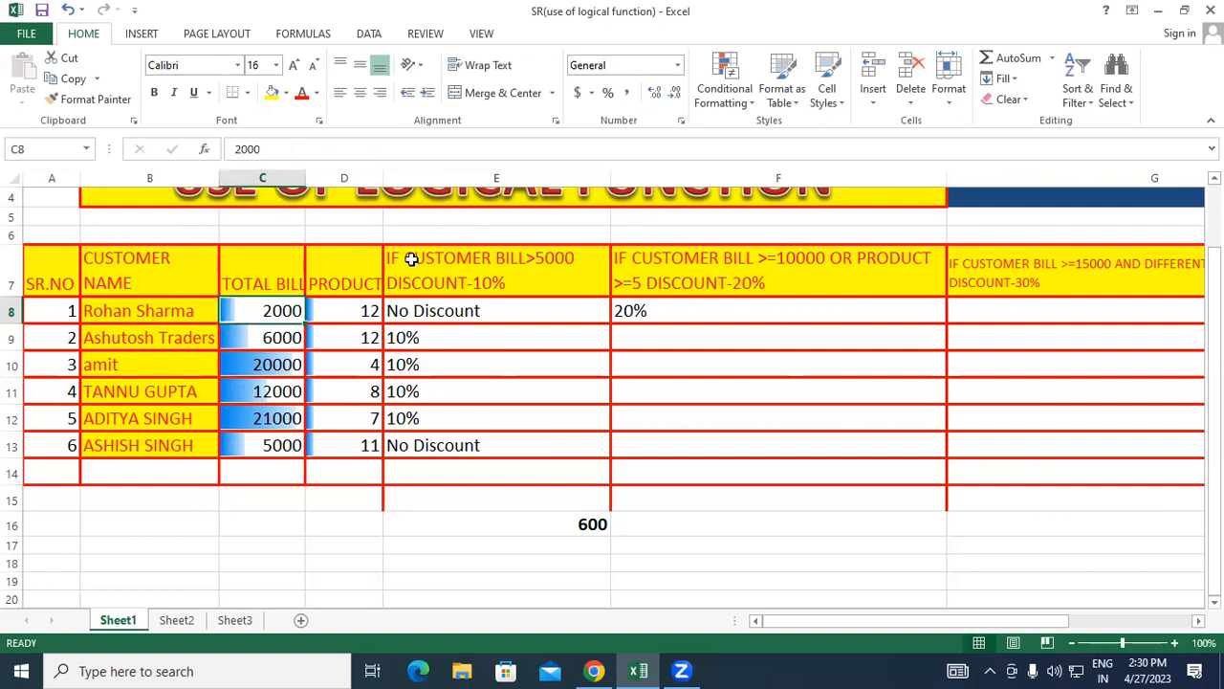
{"action": "left_click", "coordinate": [366, 311]}
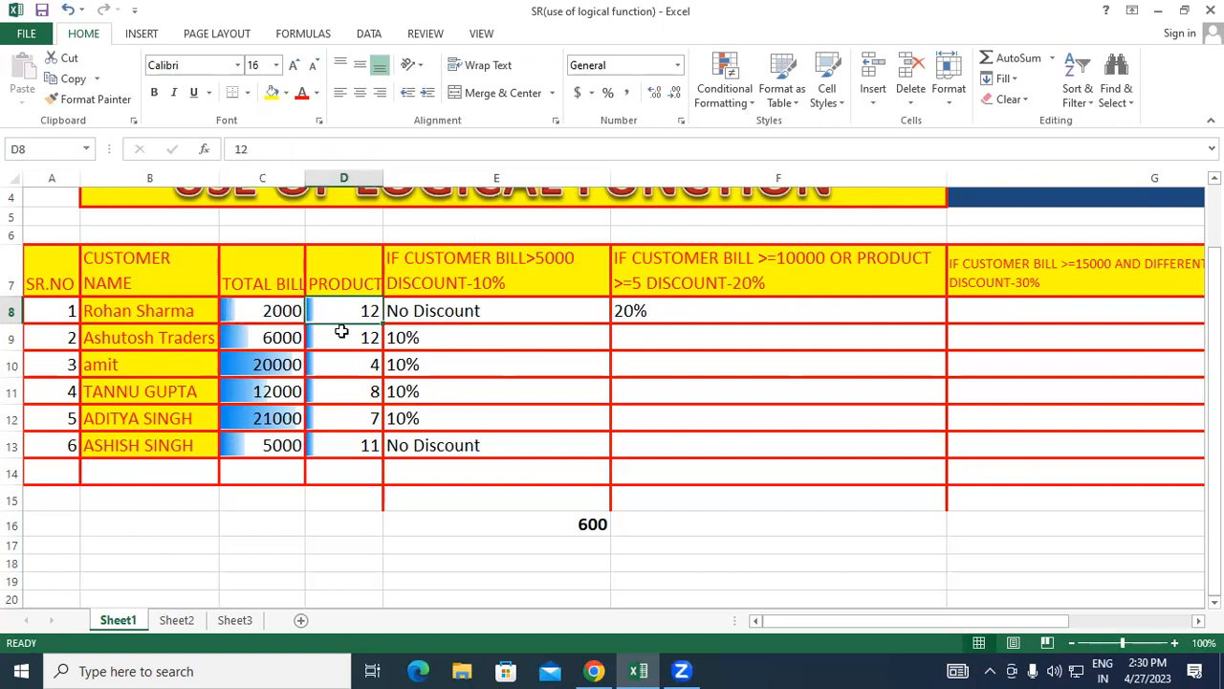
{"action": "type", "text": "40"}
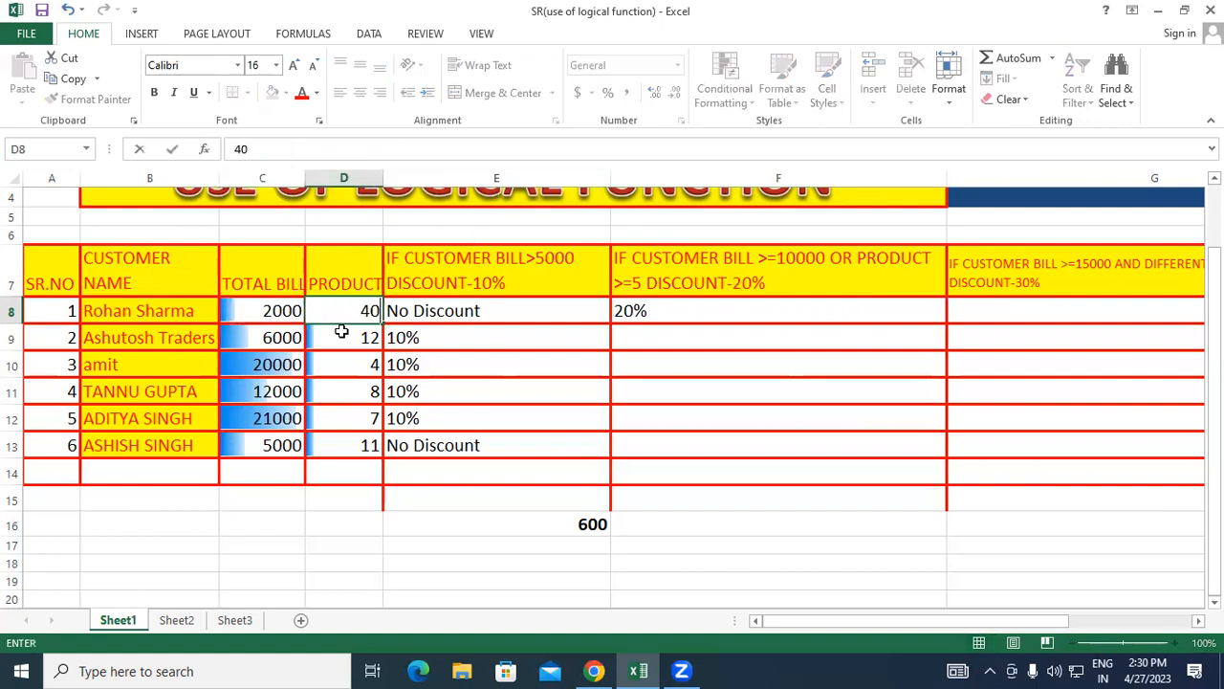
{"action": "key", "text": "Return"}
{"action": "scroll", "coordinate": [341, 332], "scroll_direction": "up", "scroll_amount": 1}
{"action": "left_click", "coordinate": [346, 370]}
{"action": "type", "text": "4"}
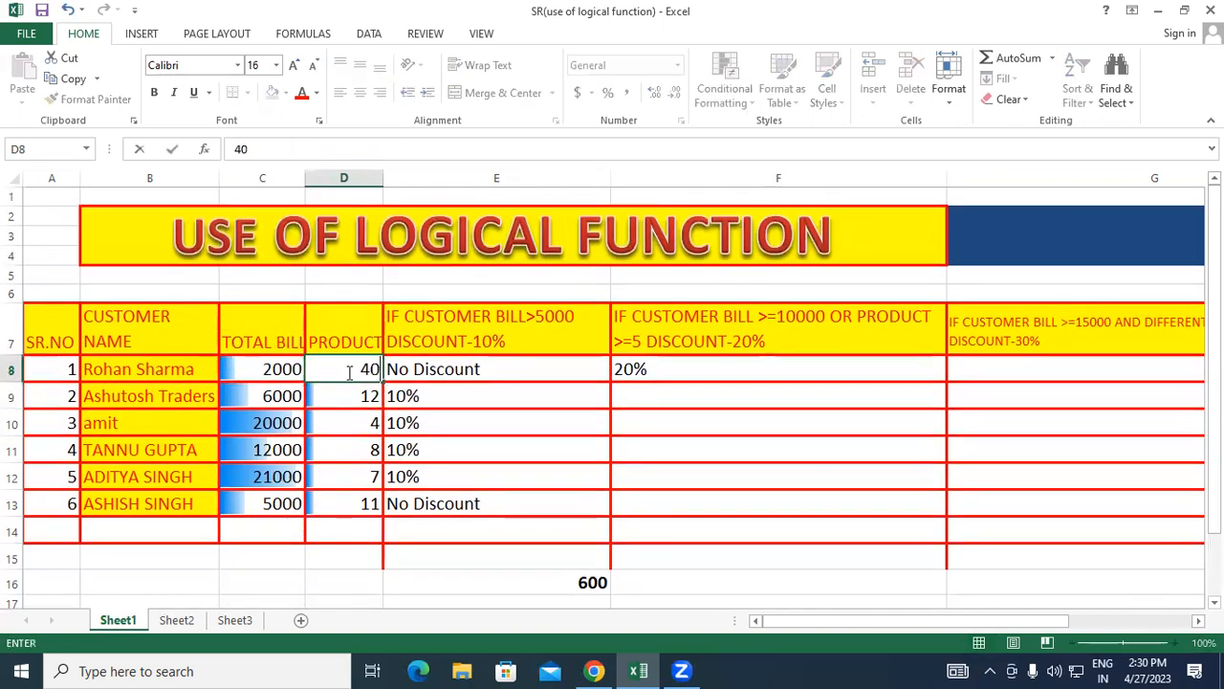
{"action": "key", "text": "Return"}
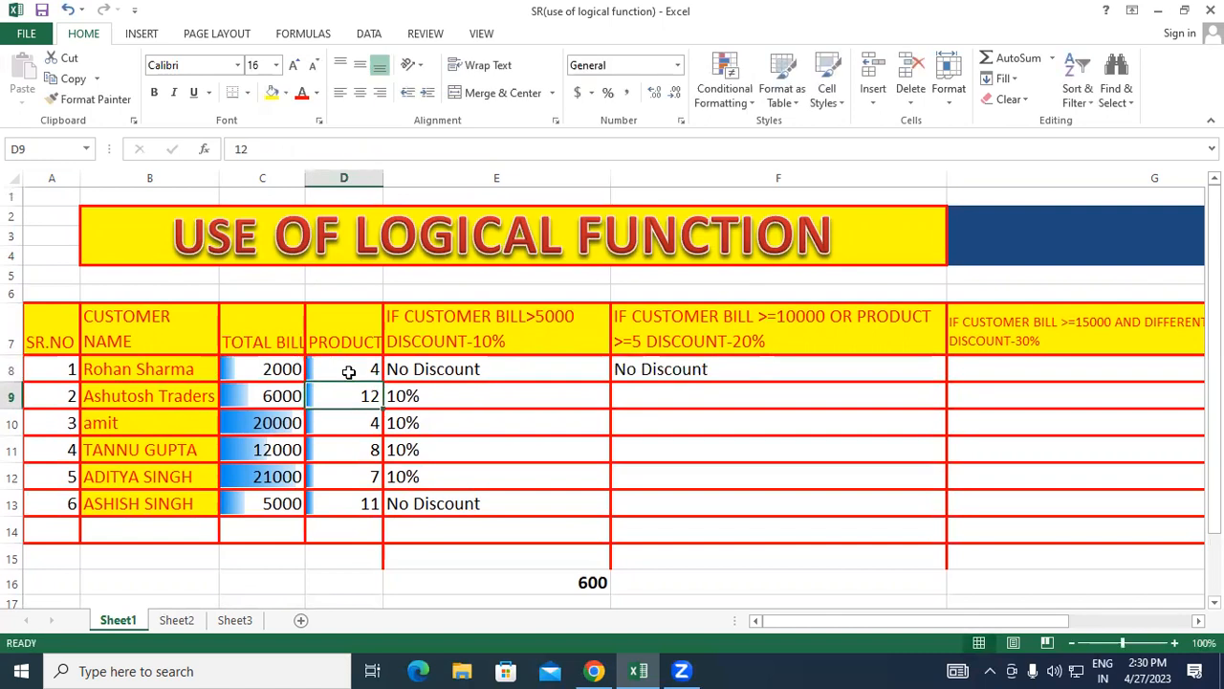
- Fill the IF/OR discount formula from F8 down through F13
{"action": "left_click", "coordinate": [702, 375]}
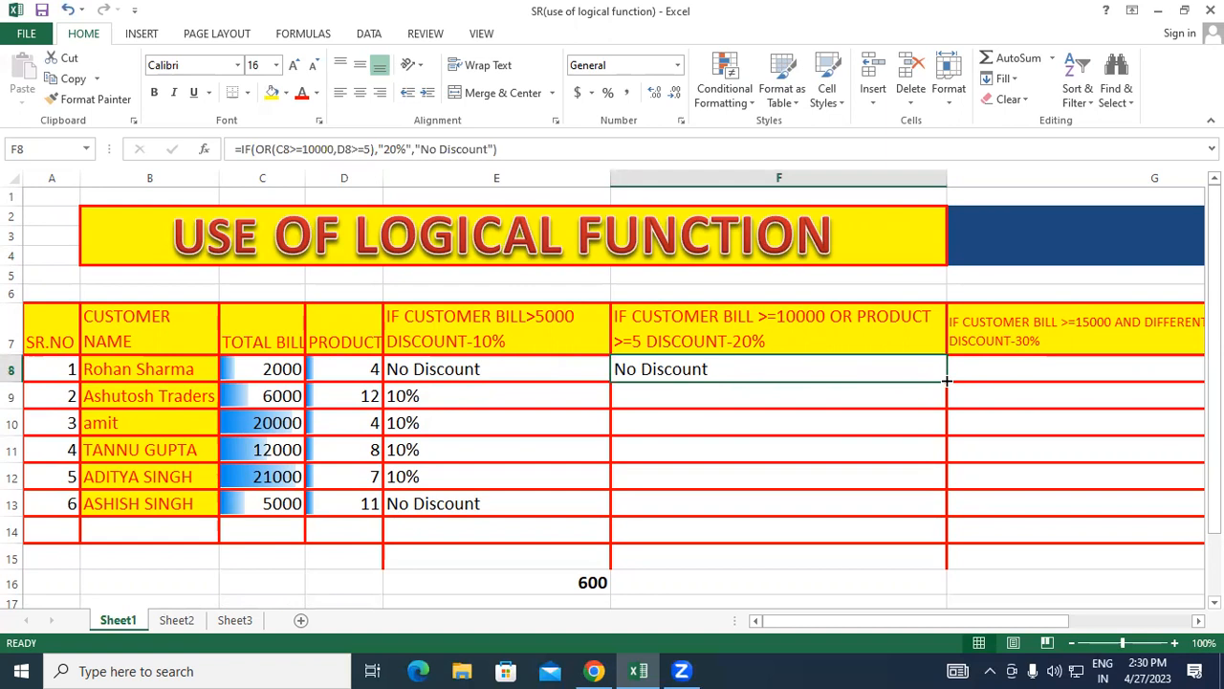
{"action": "left_click_drag", "start_coordinate": [947, 381], "coordinate": [960, 514]}
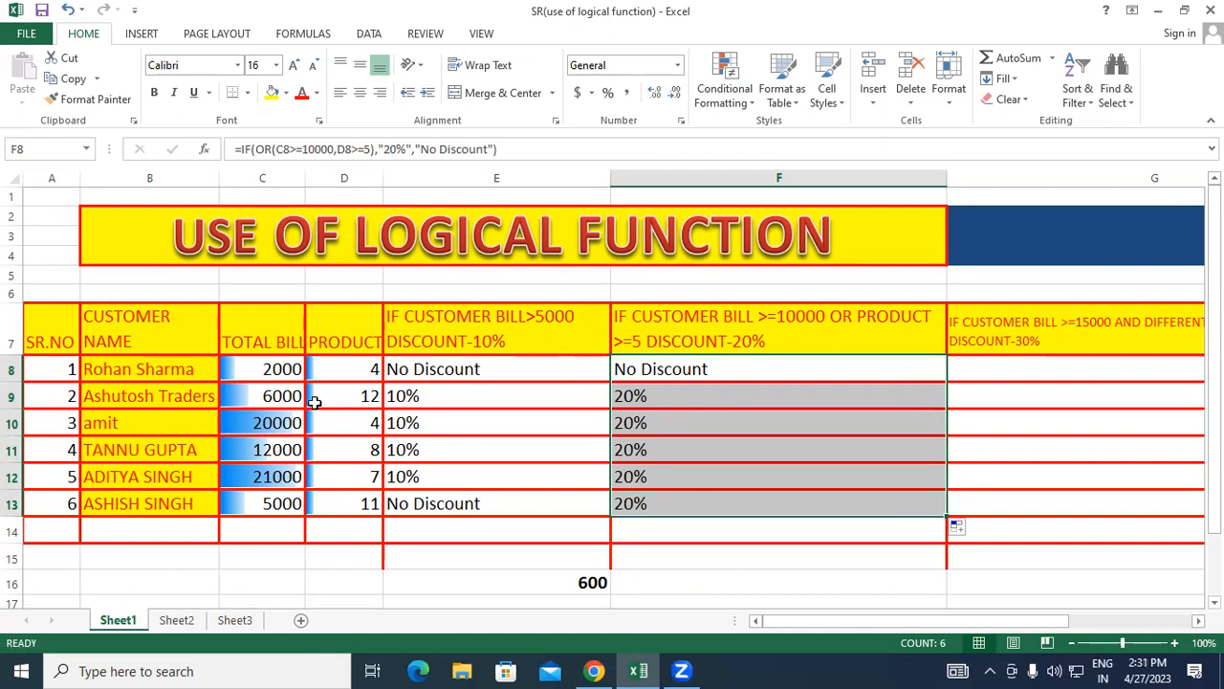
- Set the second customer's product count in D9 to 2 to test the filled formula
{"action": "left_click", "coordinate": [281, 397]}
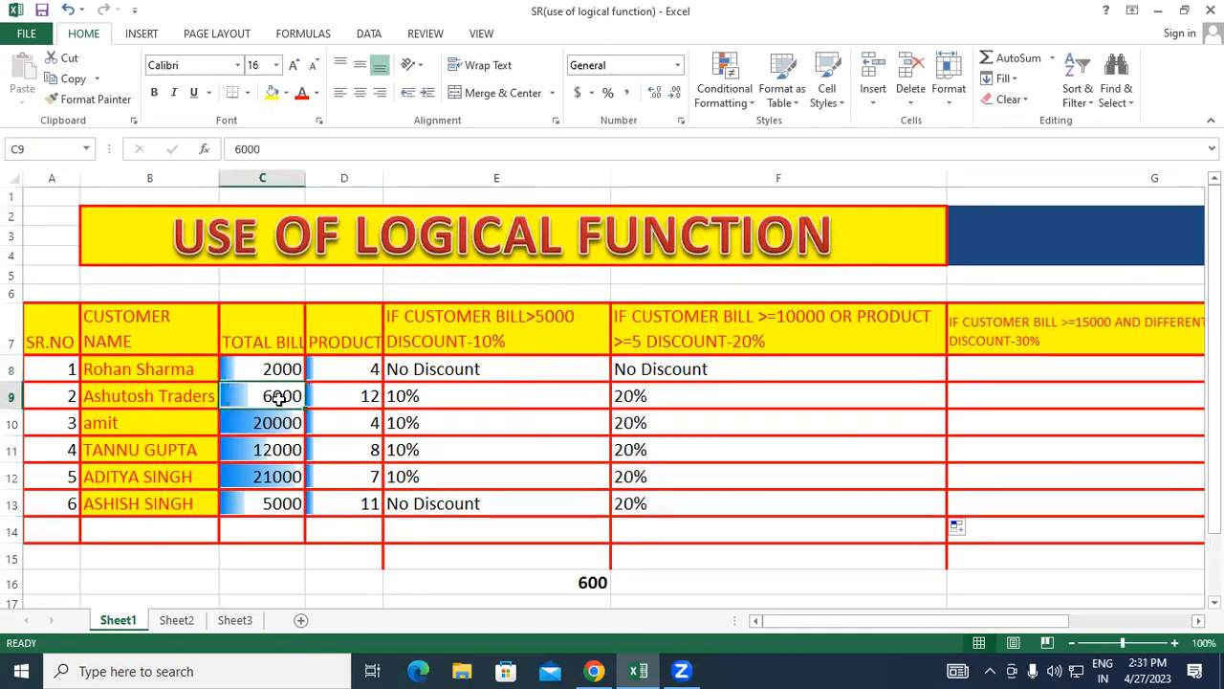
{"action": "left_click", "coordinate": [362, 395]}
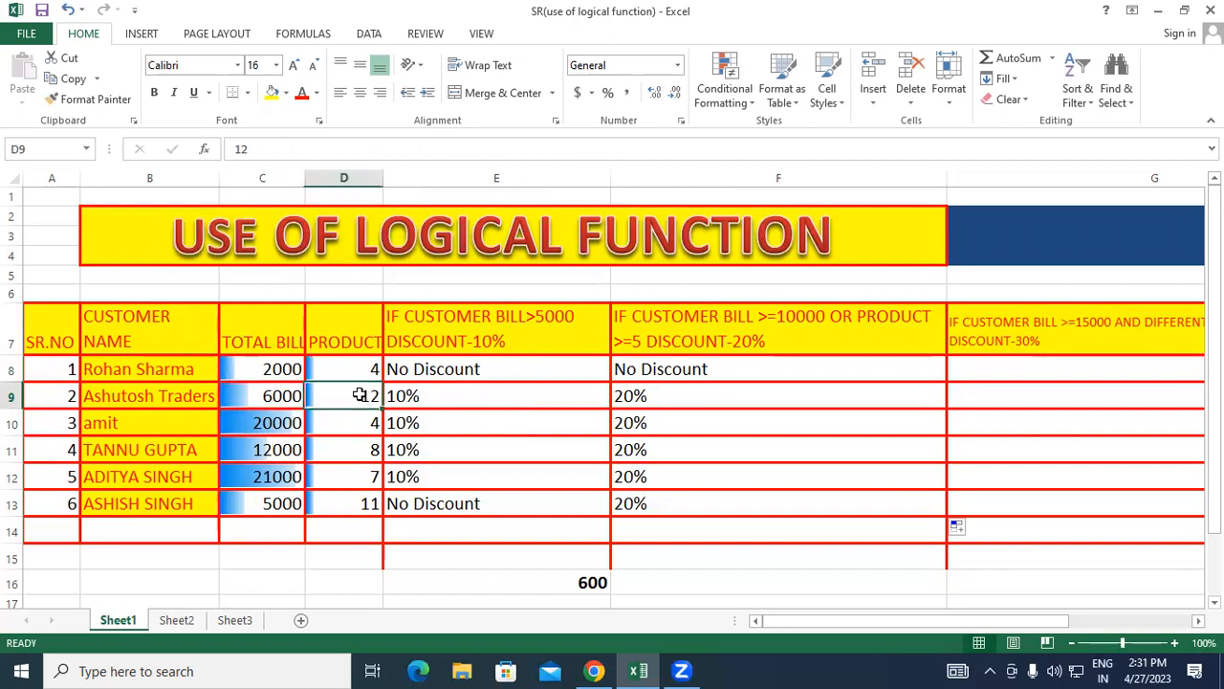
{"action": "type", "text": "2"}
{"action": "key", "text": "Return"}
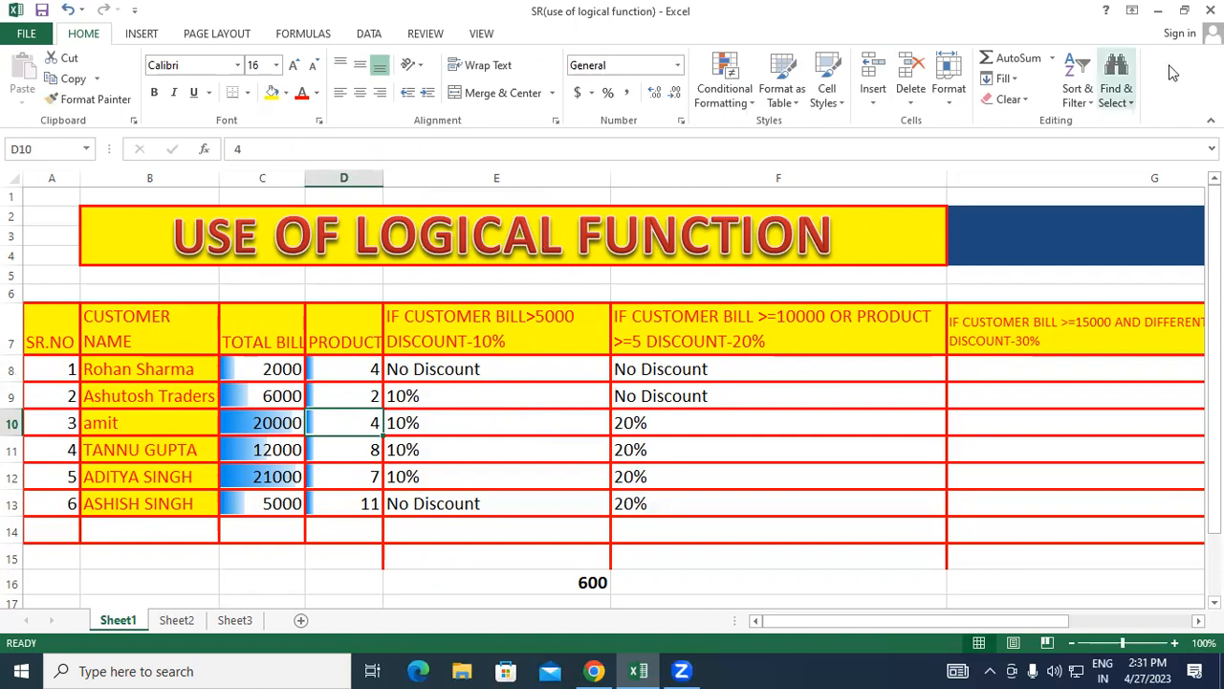
- Start a formula in G8 under the 30% discount heading
{"action": "left_click", "coordinate": [1130, 316]}
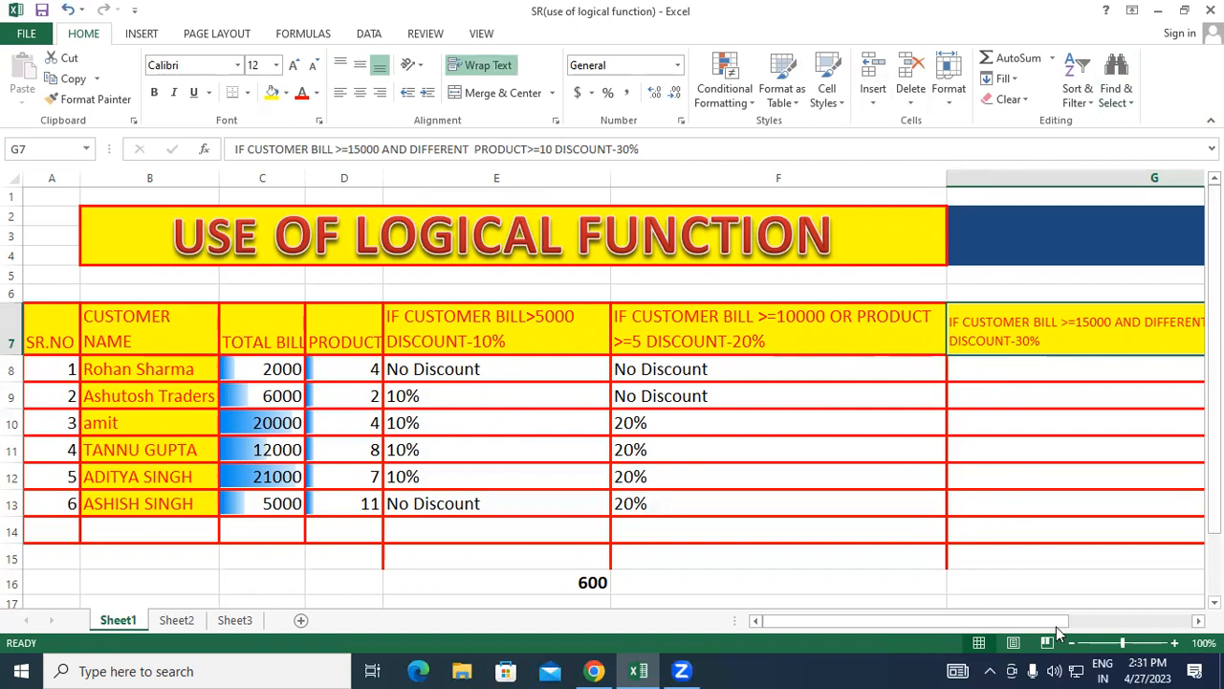
{"action": "scroll", "coordinate": [830, 497], "scroll_direction": "right", "scroll_amount": 3}
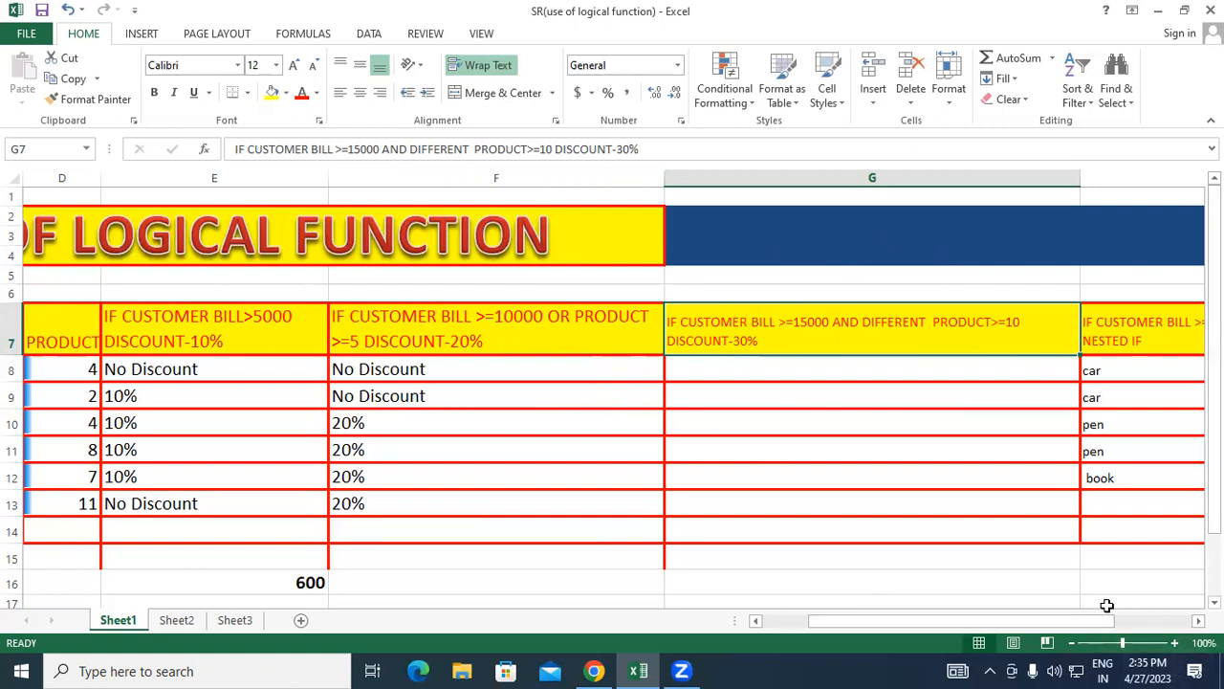
{"action": "left_click", "coordinate": [834, 371]}
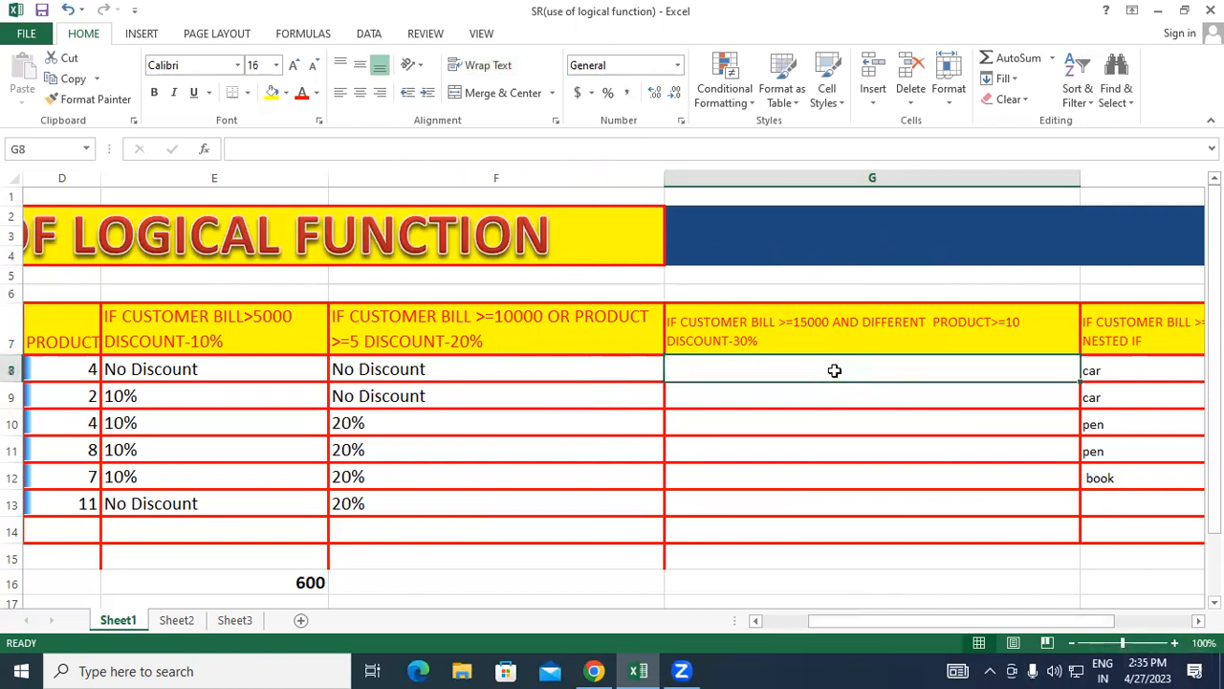
{"action": "type", "text": "="}
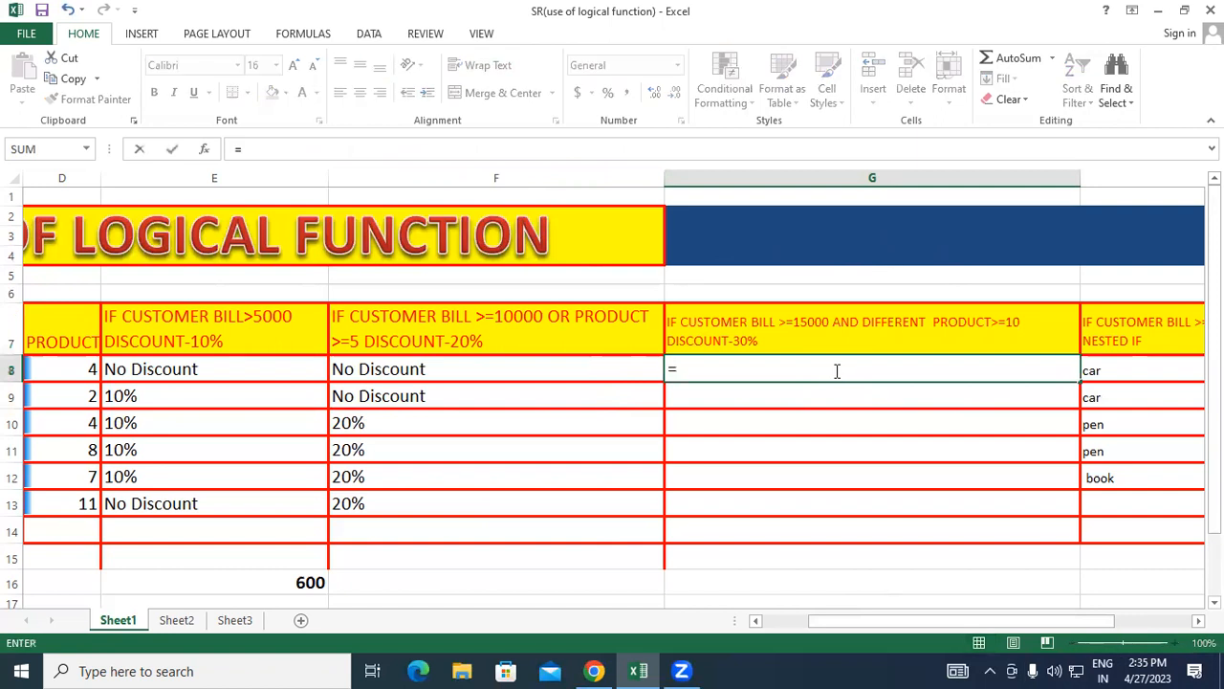
{"action": "type", "text": "and("}
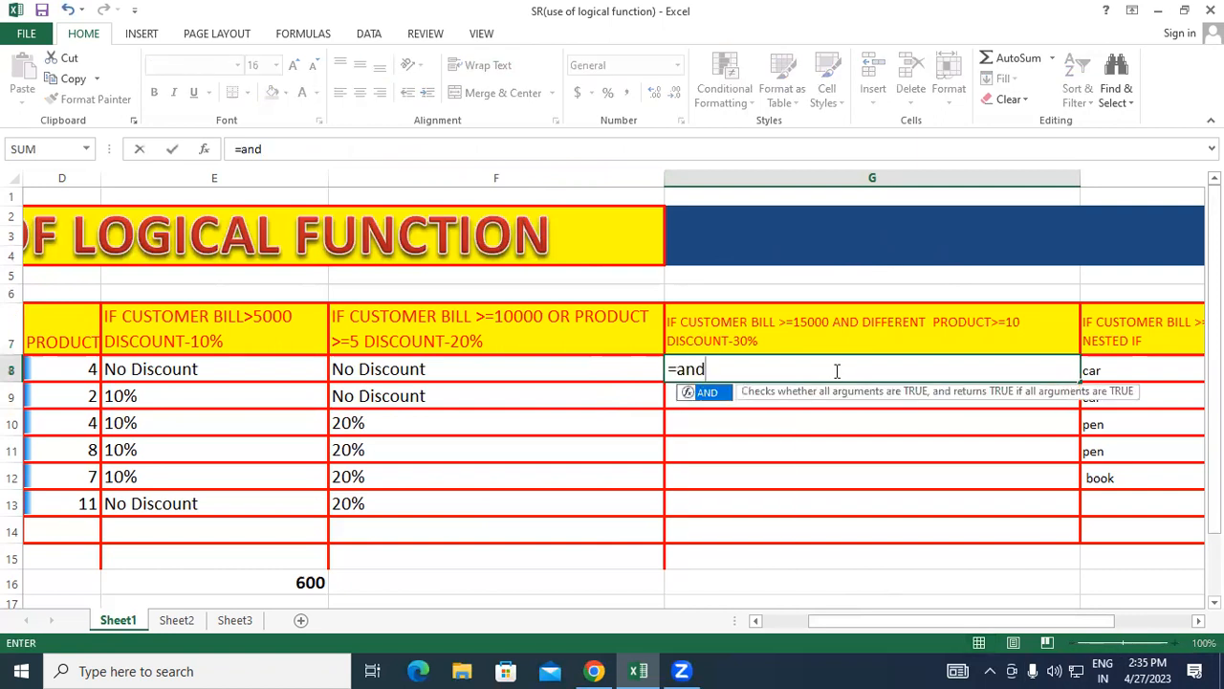
{"action": "key", "text": "BackSpace"}
{"action": "key", "text": "BackSpace"}
{"action": "key", "text": "BackSpace"}
{"action": "key", "text": "BackSpace"}
- Begin the G8 formula as IF with a nested AND whose first condition is C8>=15000
{"action": "type", "text": "i"}
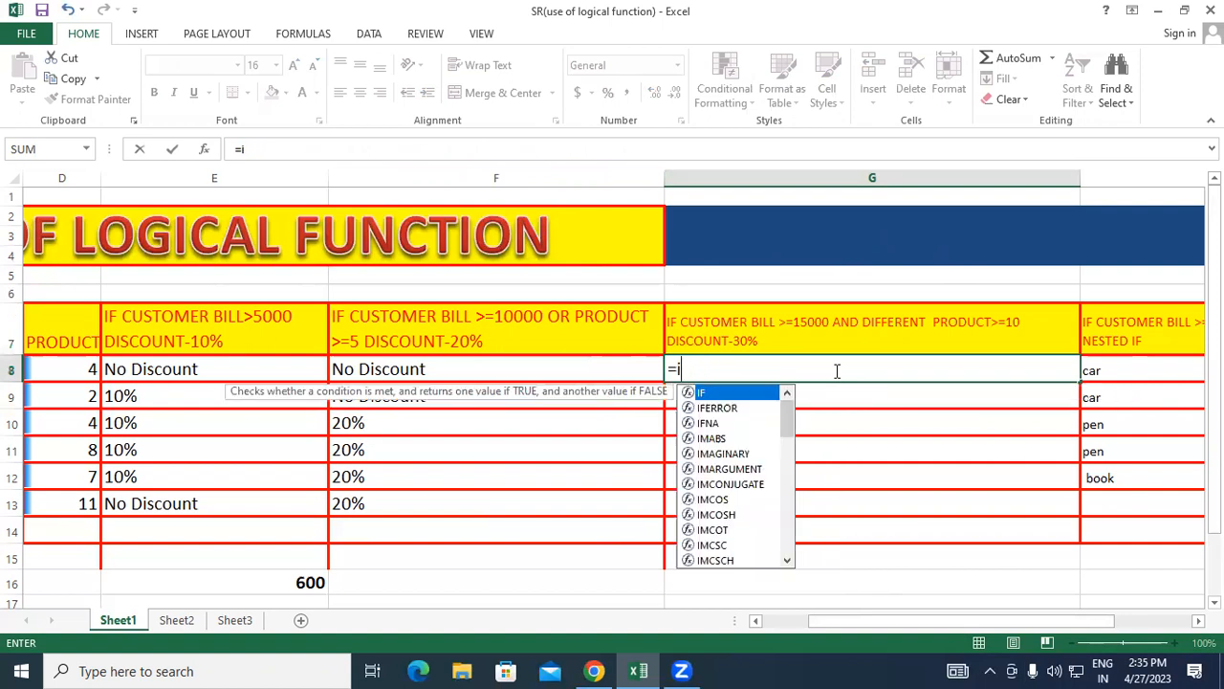
{"action": "type", "text": "f("}
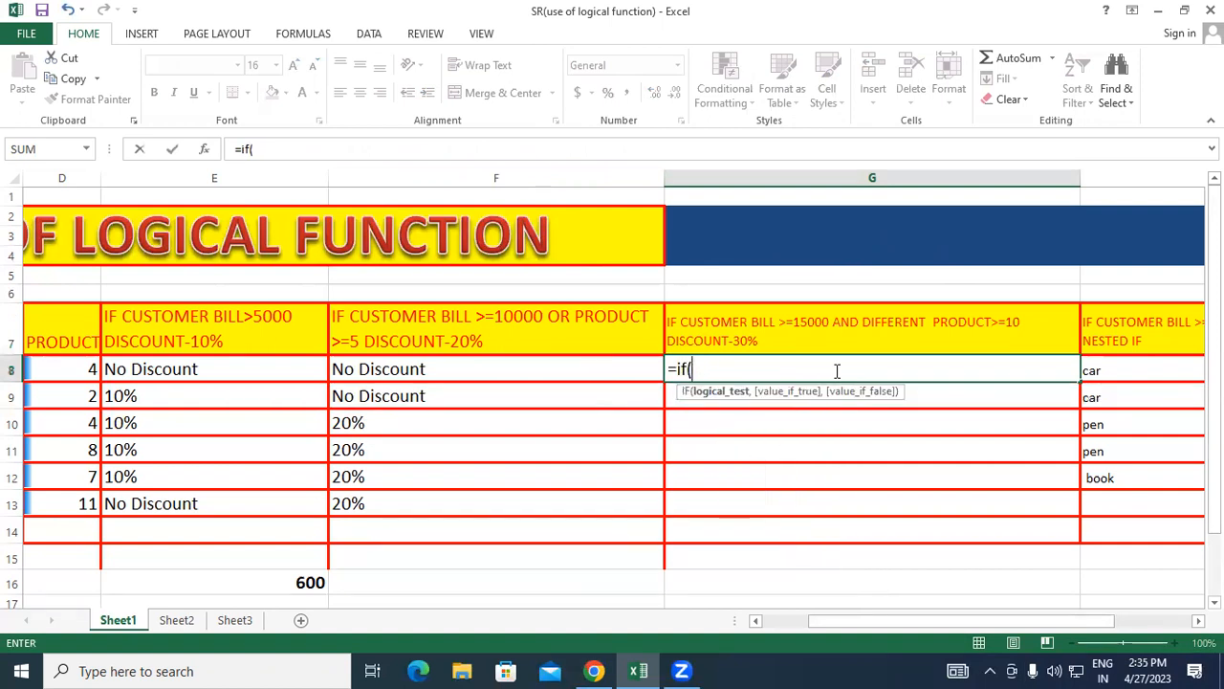
{"action": "type", "text": "and("}
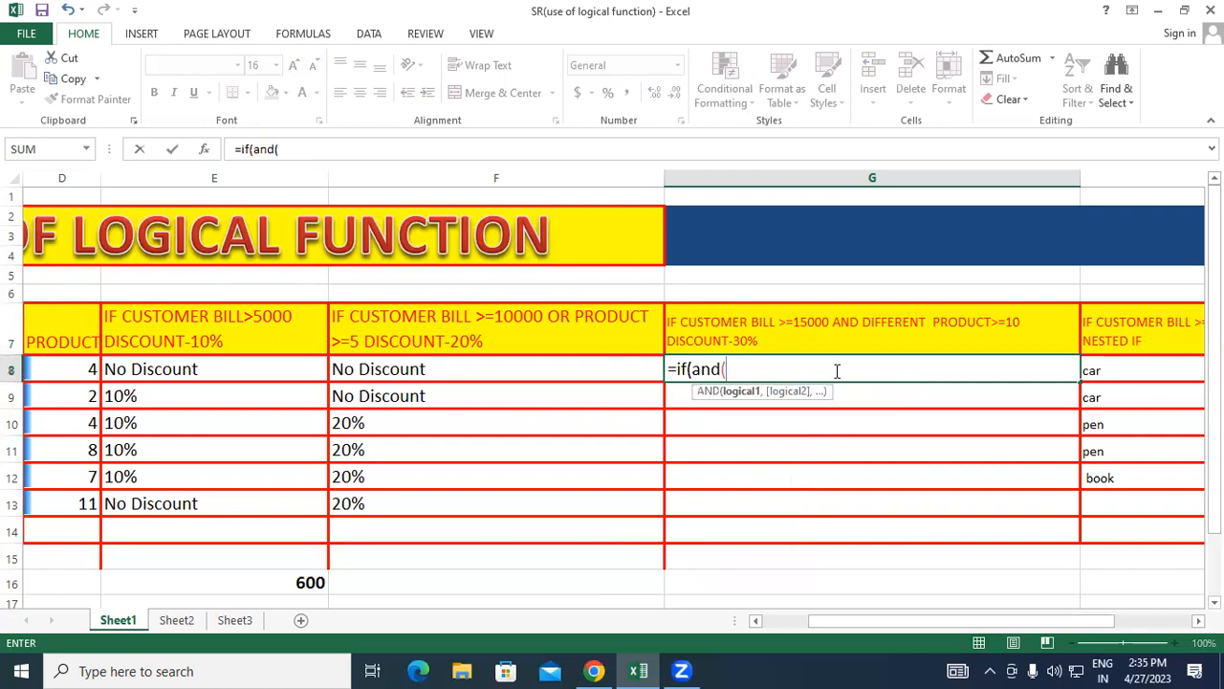
{"action": "left_click", "coordinate": [755, 619]}
{"action": "left_click", "coordinate": [756, 620]}
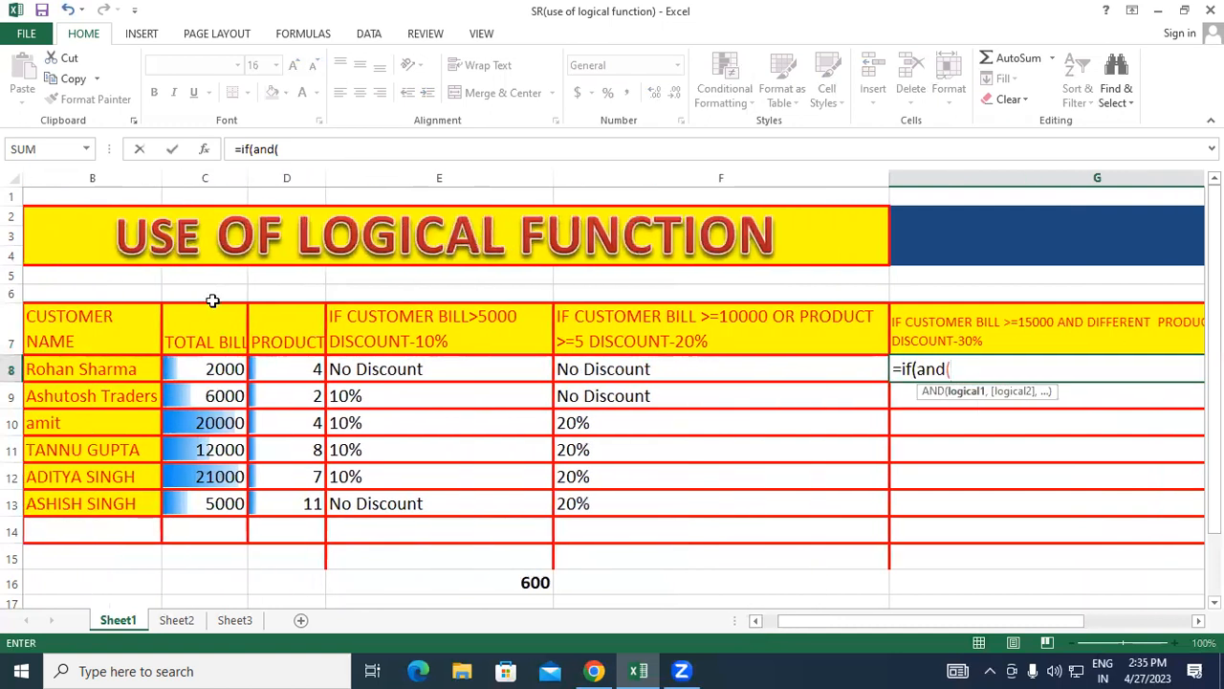
{"action": "left_click", "coordinate": [213, 369]}
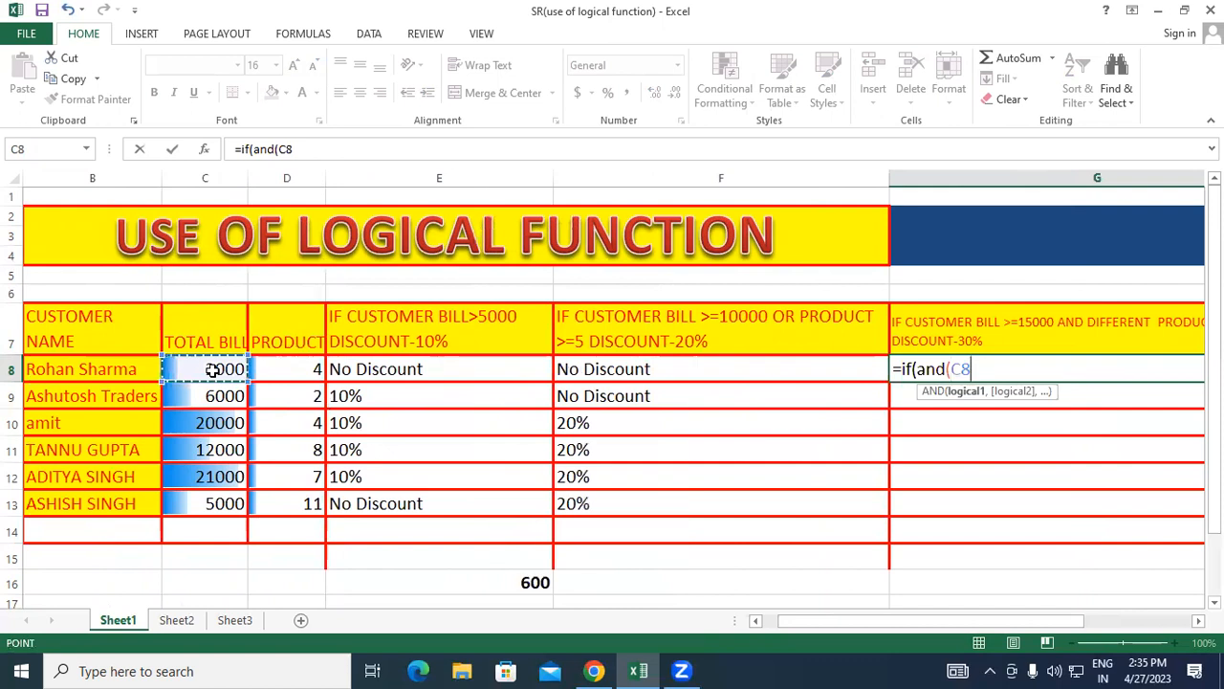
{"action": "type", "text": ">="}
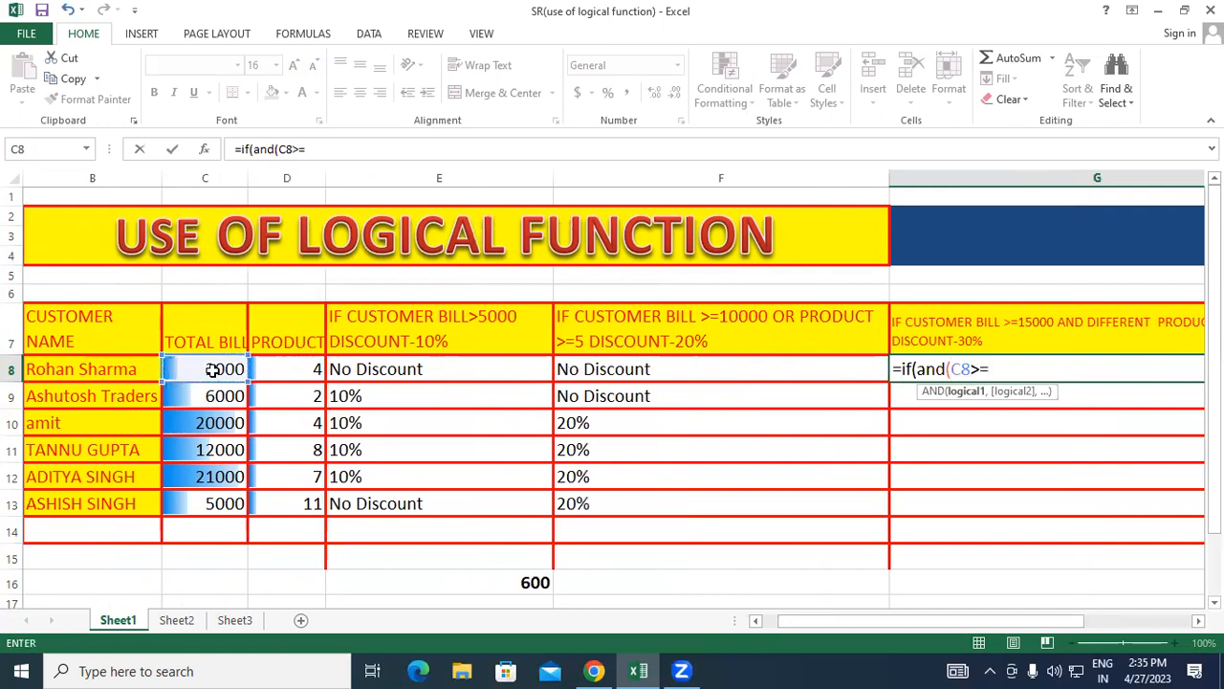
{"action": "type", "text": "2"}
{"action": "key", "text": "BackSpace"}
{"action": "type", "text": "15000,"}
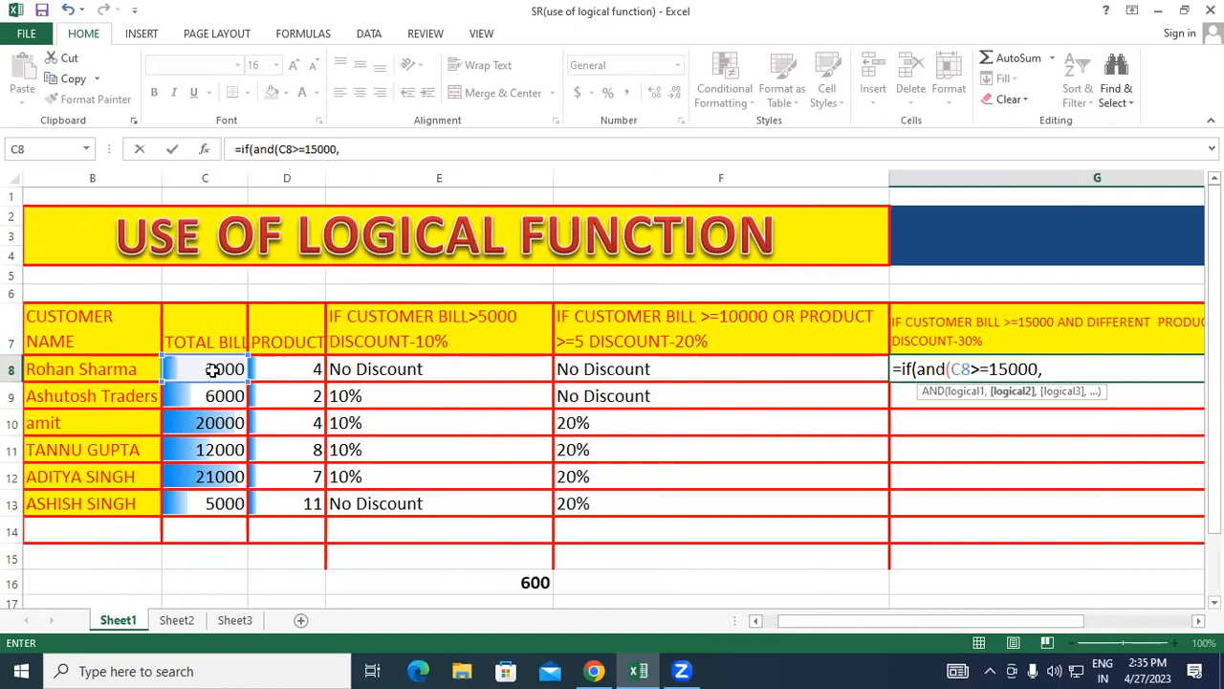
{"action": "type", "text": "\""}
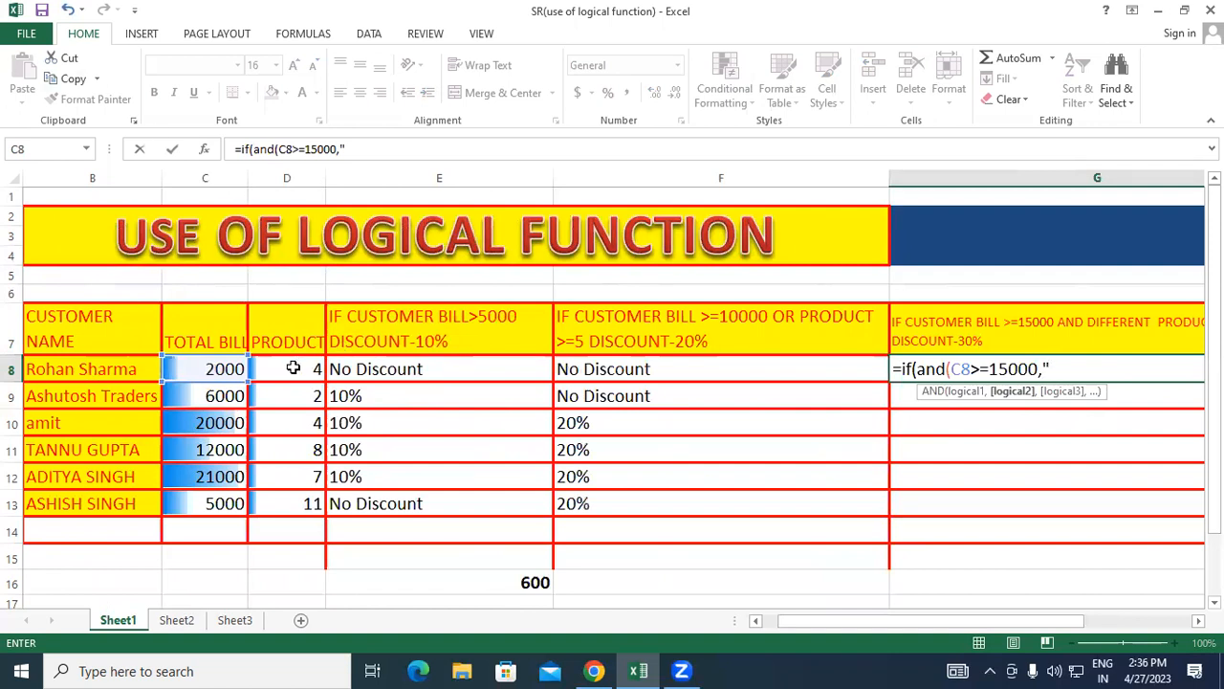
{"action": "key", "text": "Return"}
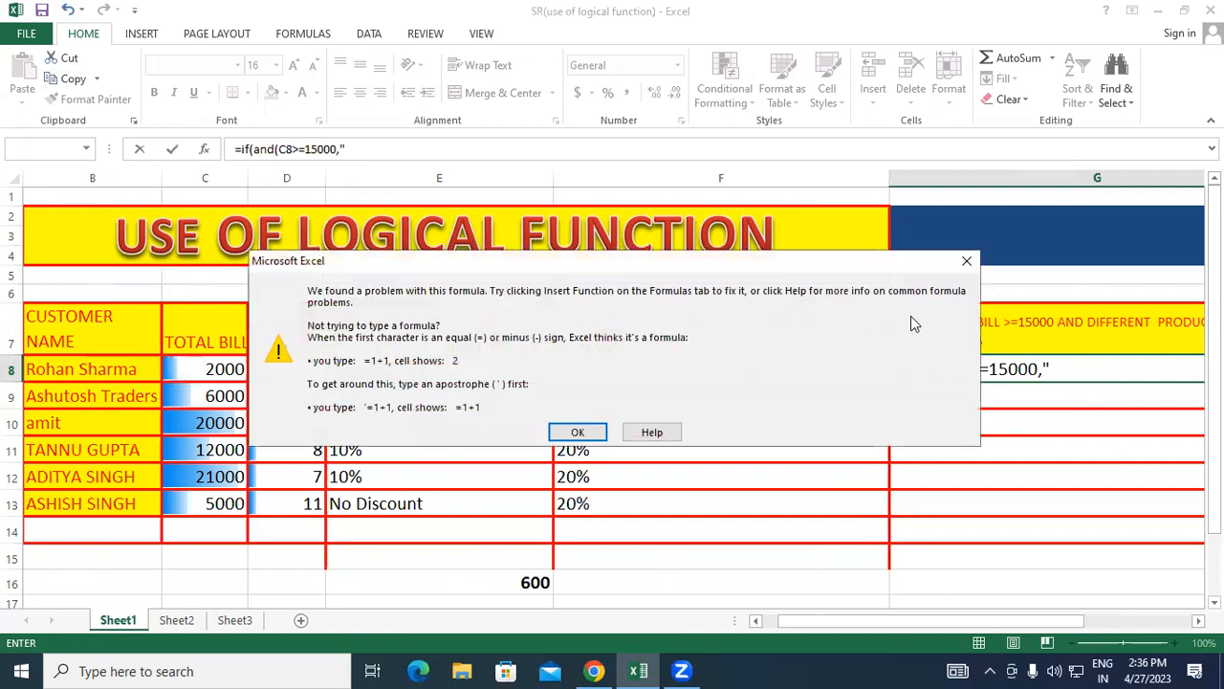
{"action": "left_click", "coordinate": [963, 262]}
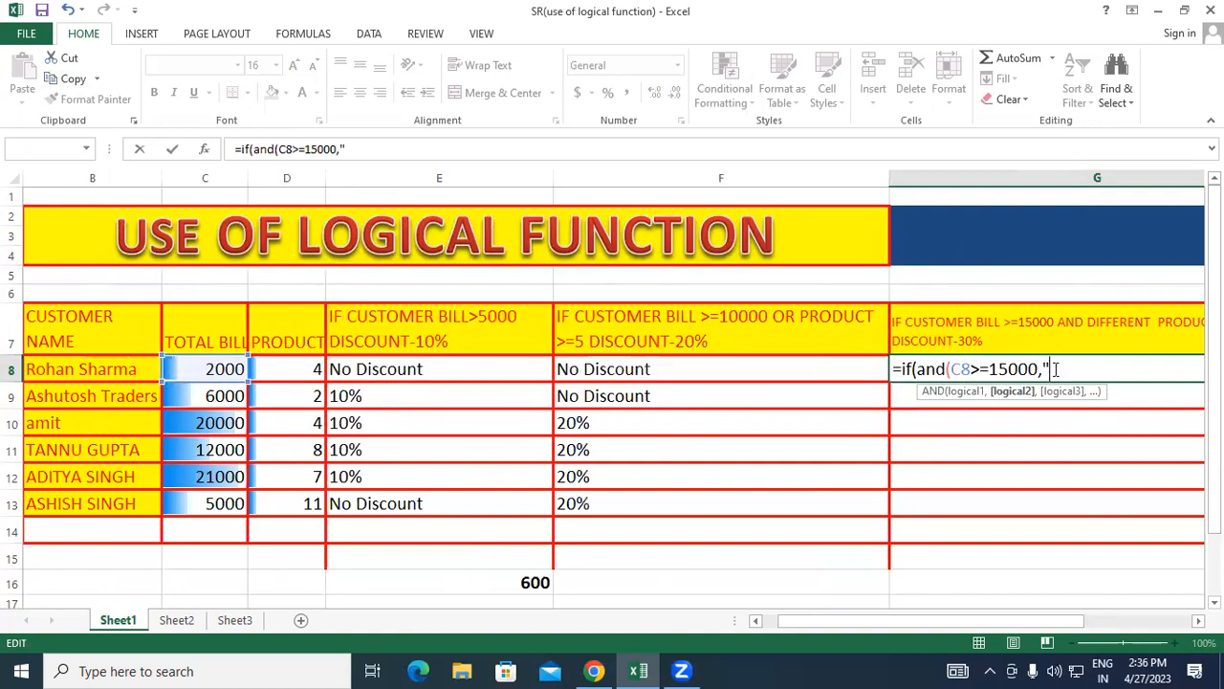
{"action": "left_click", "coordinate": [1055, 369]}
{"action": "key", "text": "BackSpace"}
- Add D8>=10 as the second condition in the G8 formula and close the AND function
{"action": "left_click", "coordinate": [288, 367]}
{"action": "type", "text": ">"}
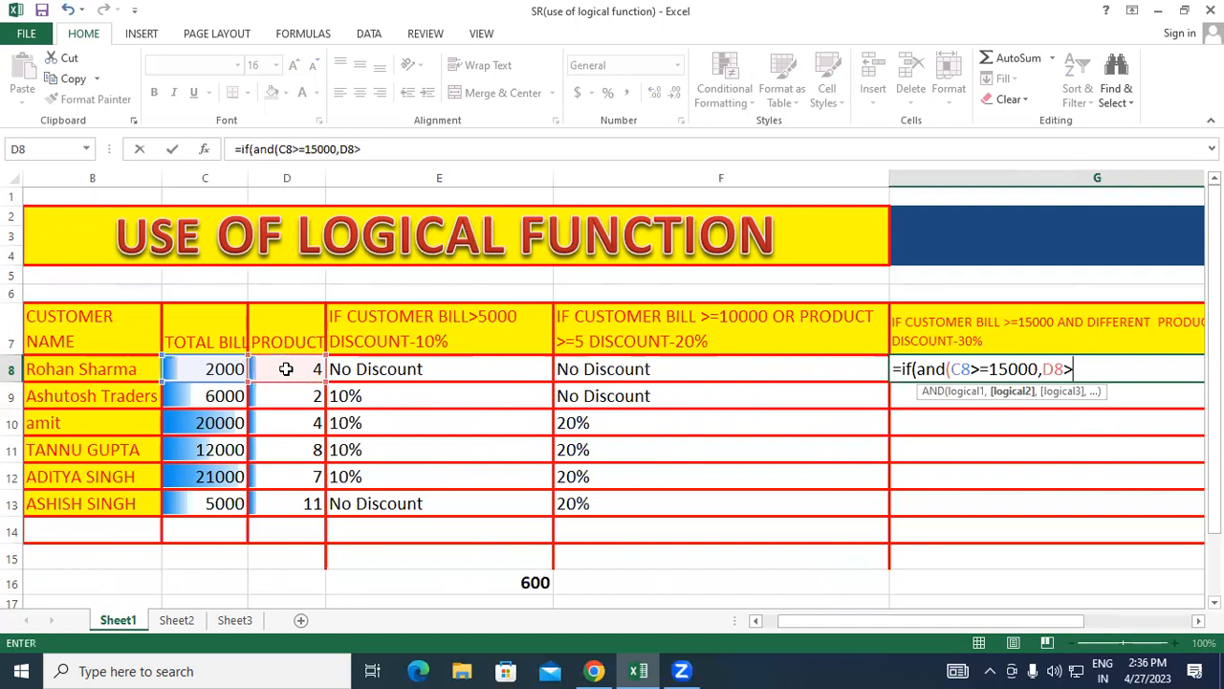
{"action": "type", "text": "=10,"}
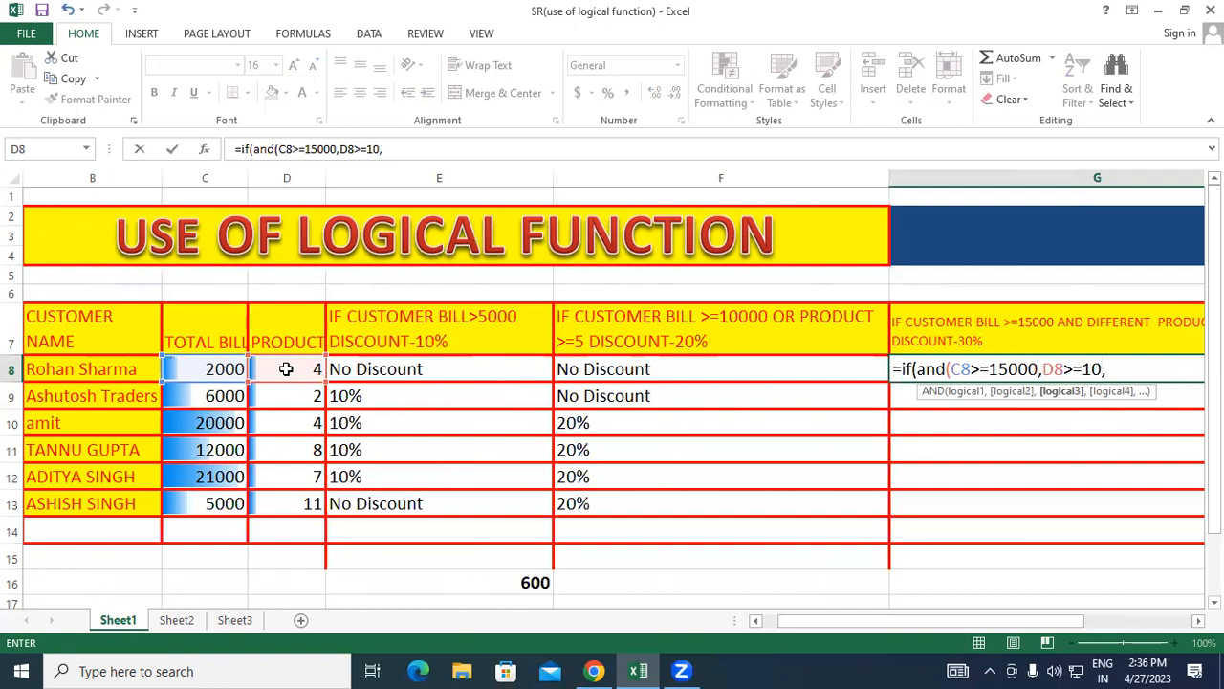
{"action": "key", "text": "BackSpace"}
{"action": "type", "text": ")"}
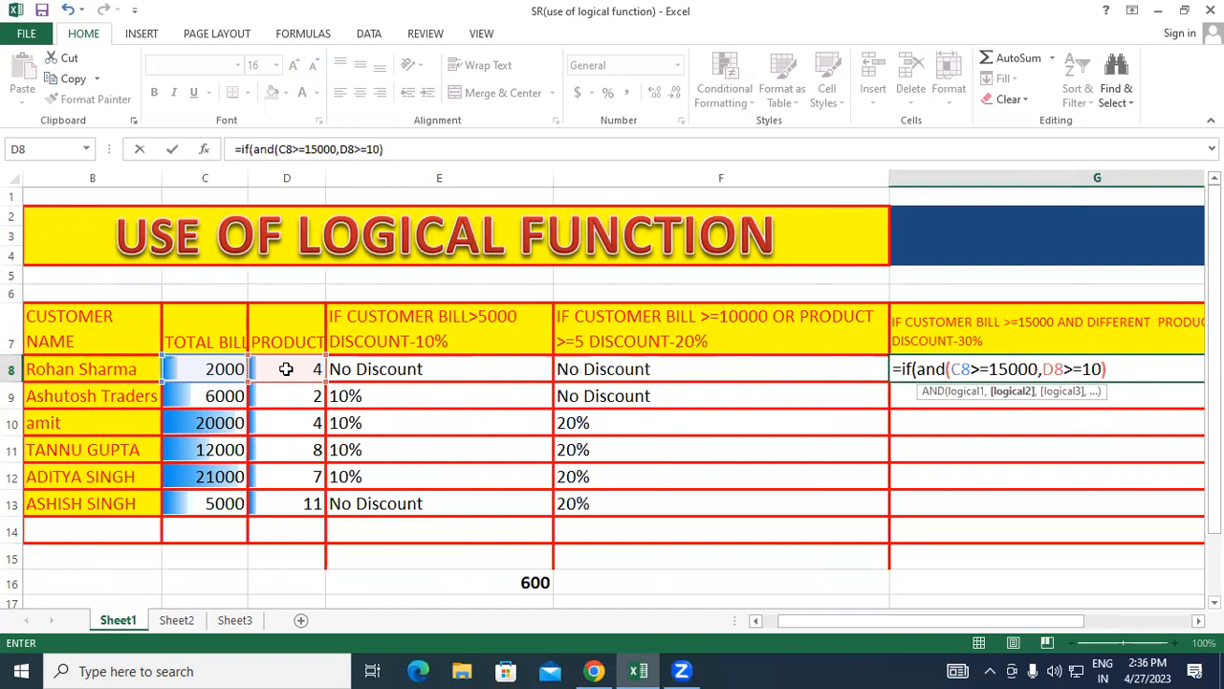
- Complete the G8 formula with "30%" as the true result and "No Discount" as the false result
{"action": "type", "text": ",\""}
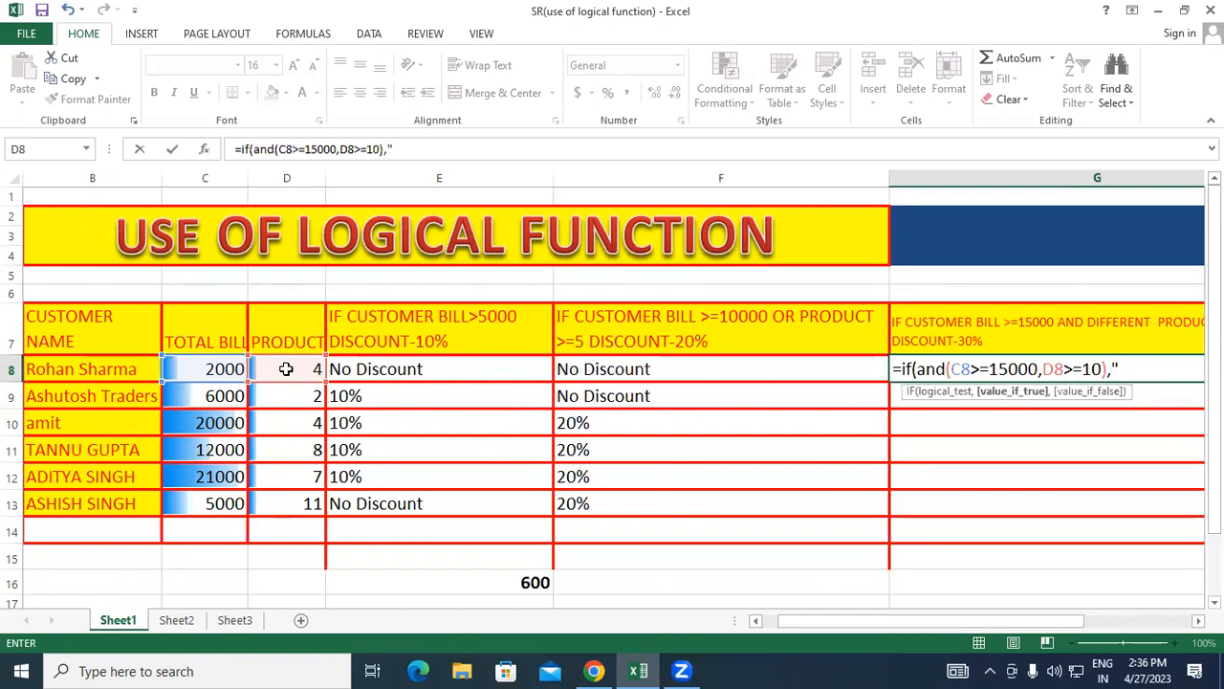
{"action": "type", "text": "30"}
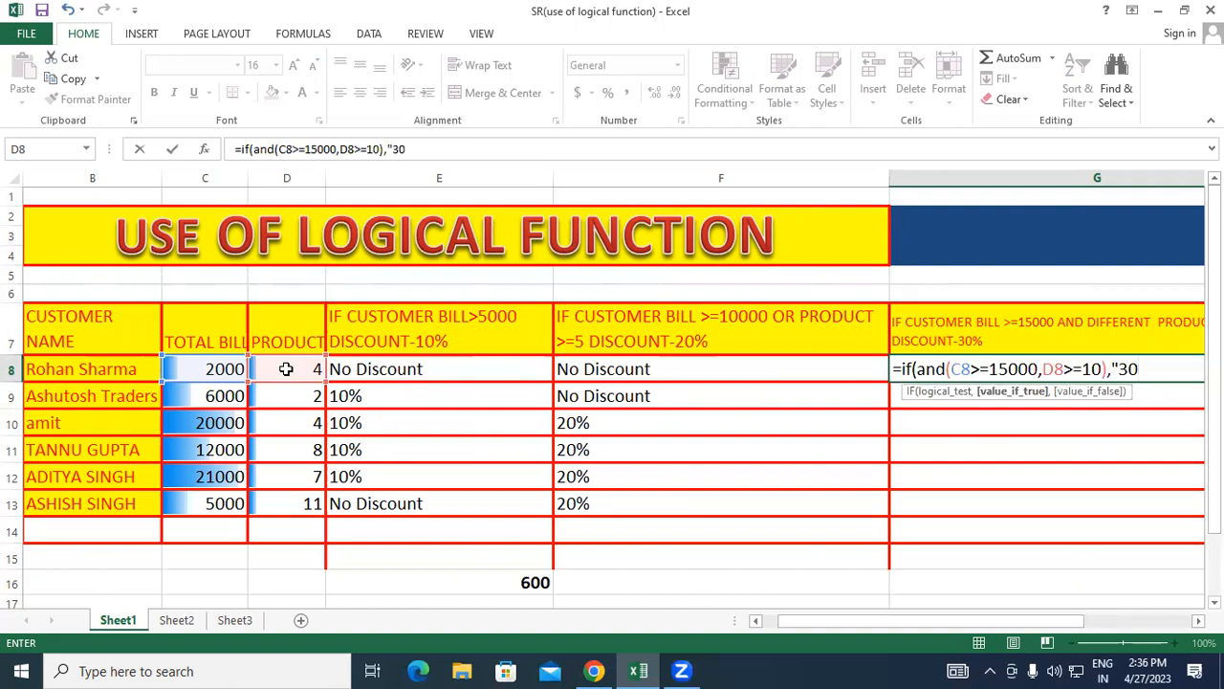
{"action": "type", "text": "%\",\"No Discount"}
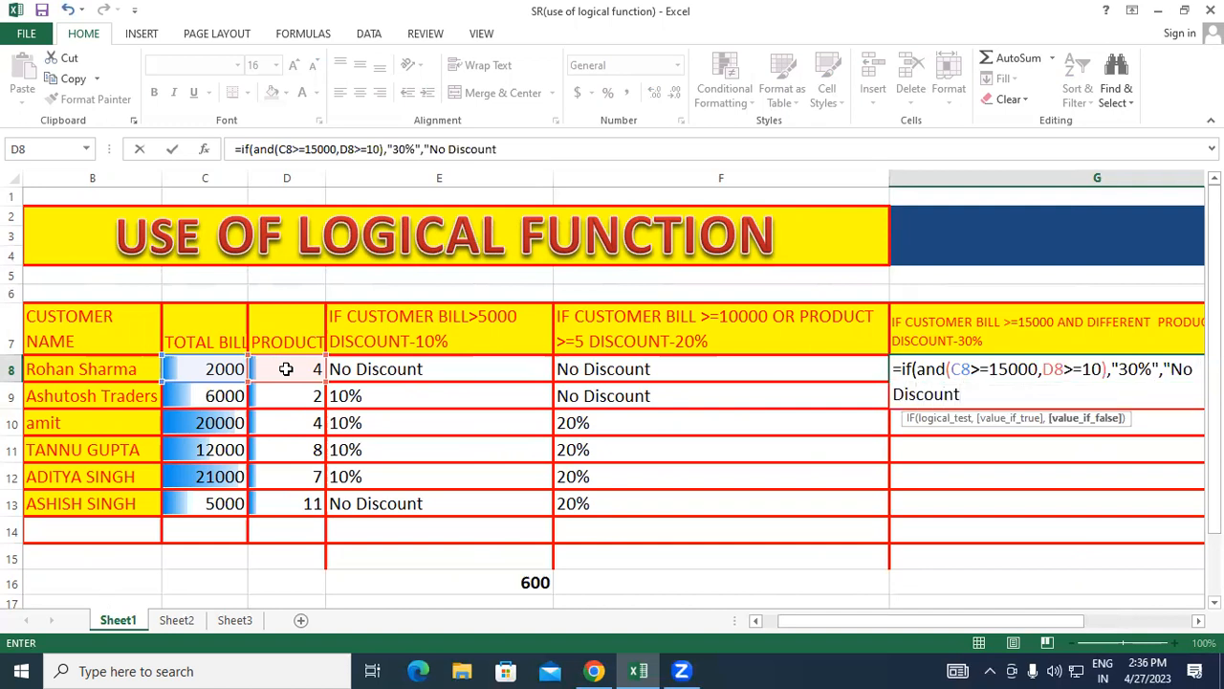
{"action": "type", "text": "\")"}
{"action": "key", "text": "Return"}
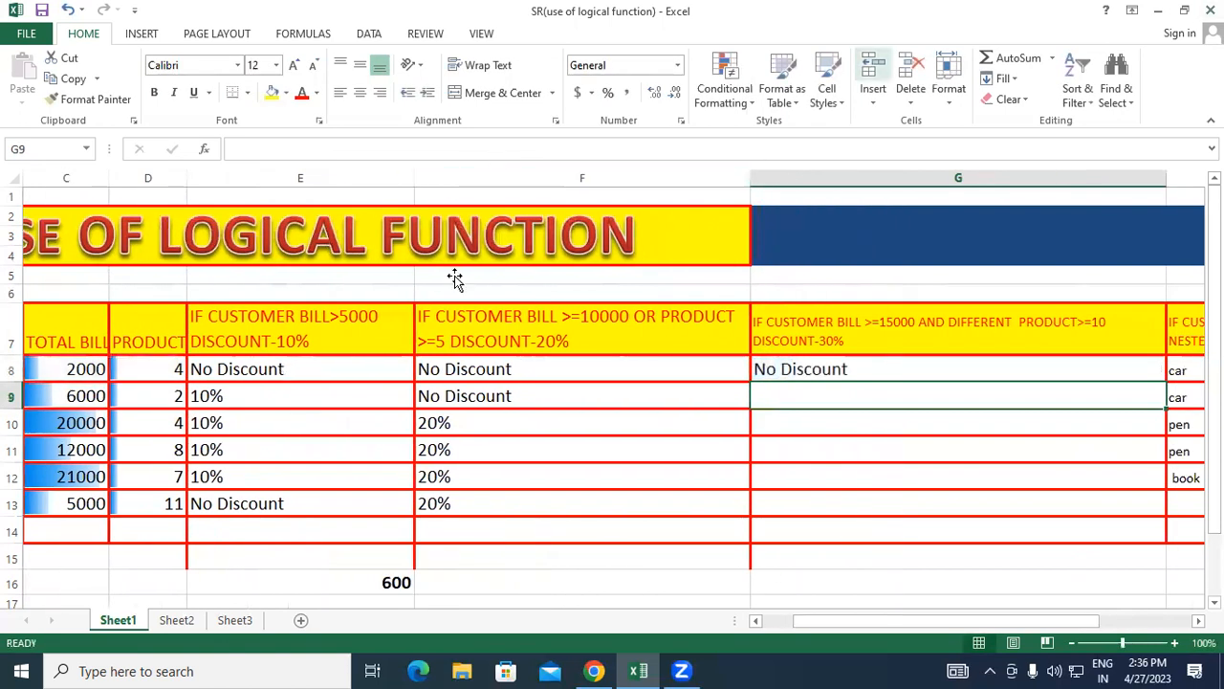
- Fill the IF/AND discount formula from G8 down through G13
{"action": "left_click", "coordinate": [830, 368]}
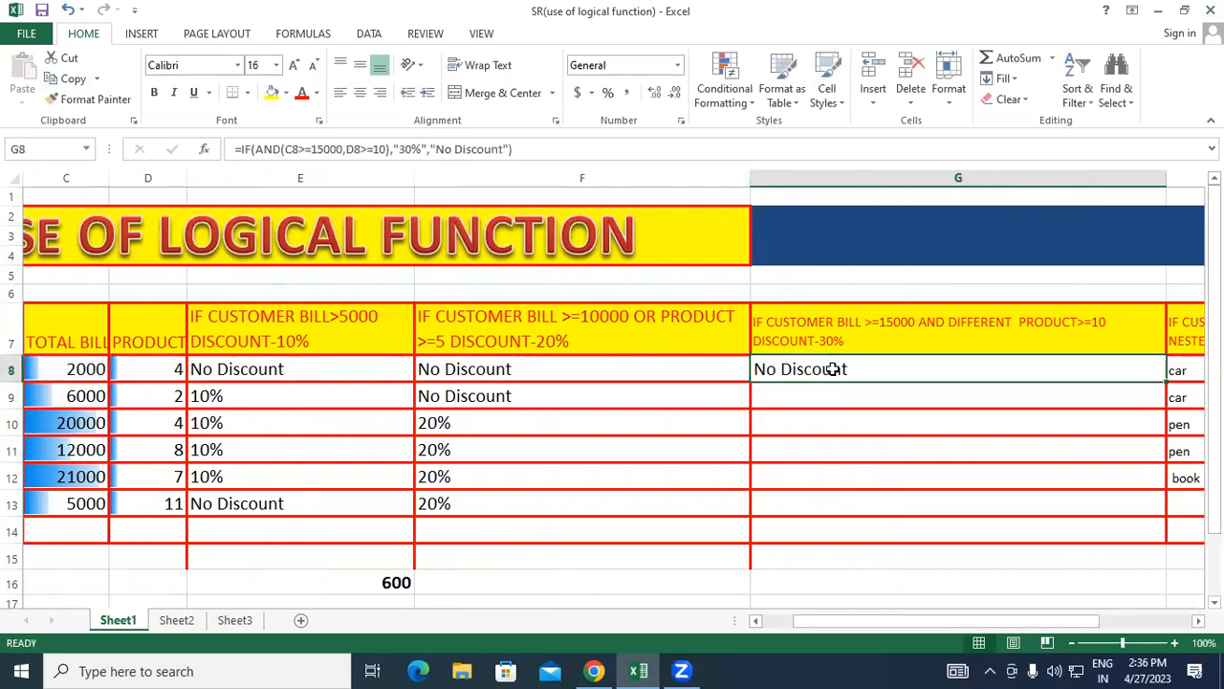
{"action": "left_click_drag", "start_coordinate": [1167, 381], "coordinate": [1194, 520]}
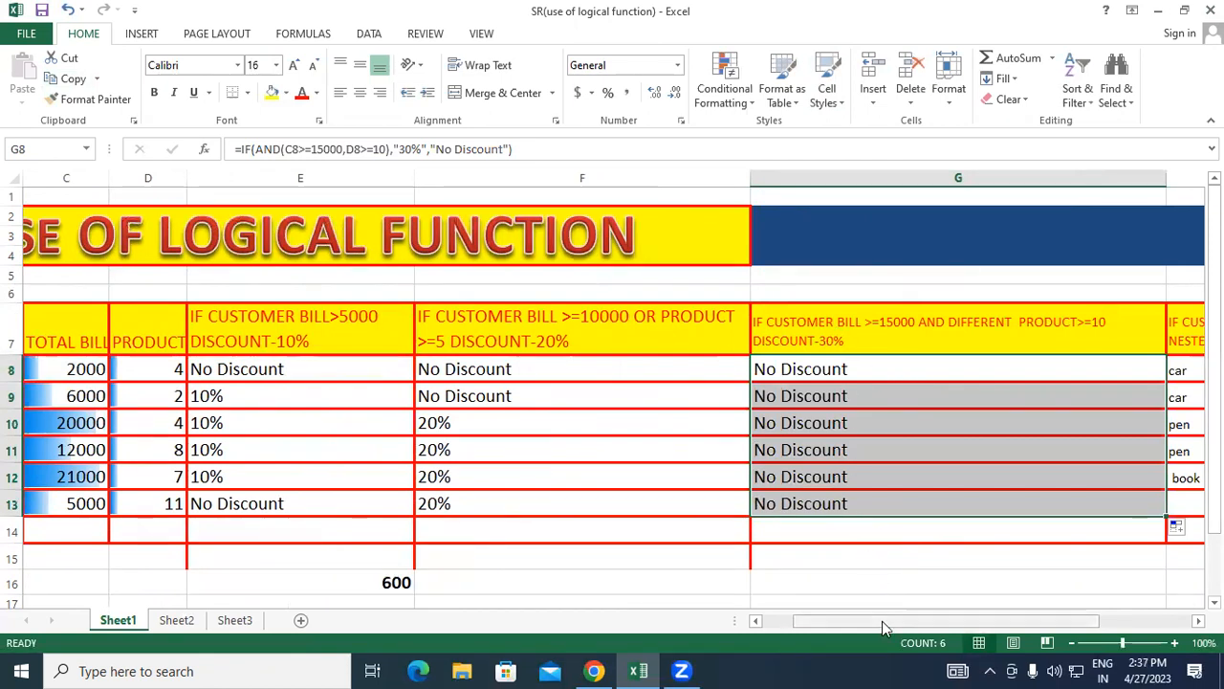
{"action": "left_click_drag", "start_coordinate": [882, 621], "coordinate": [883, 617]}
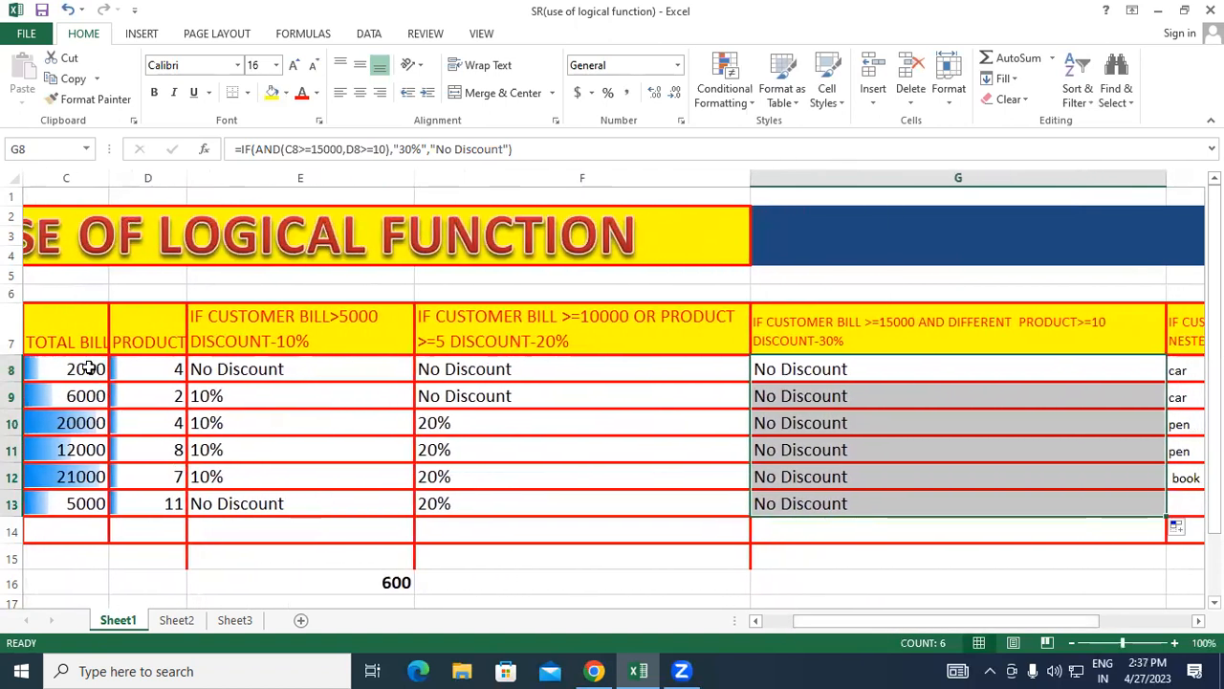
- Test the AND formula by setting the first customer's total bill in C8 to 20000
{"action": "left_click", "coordinate": [86, 369]}
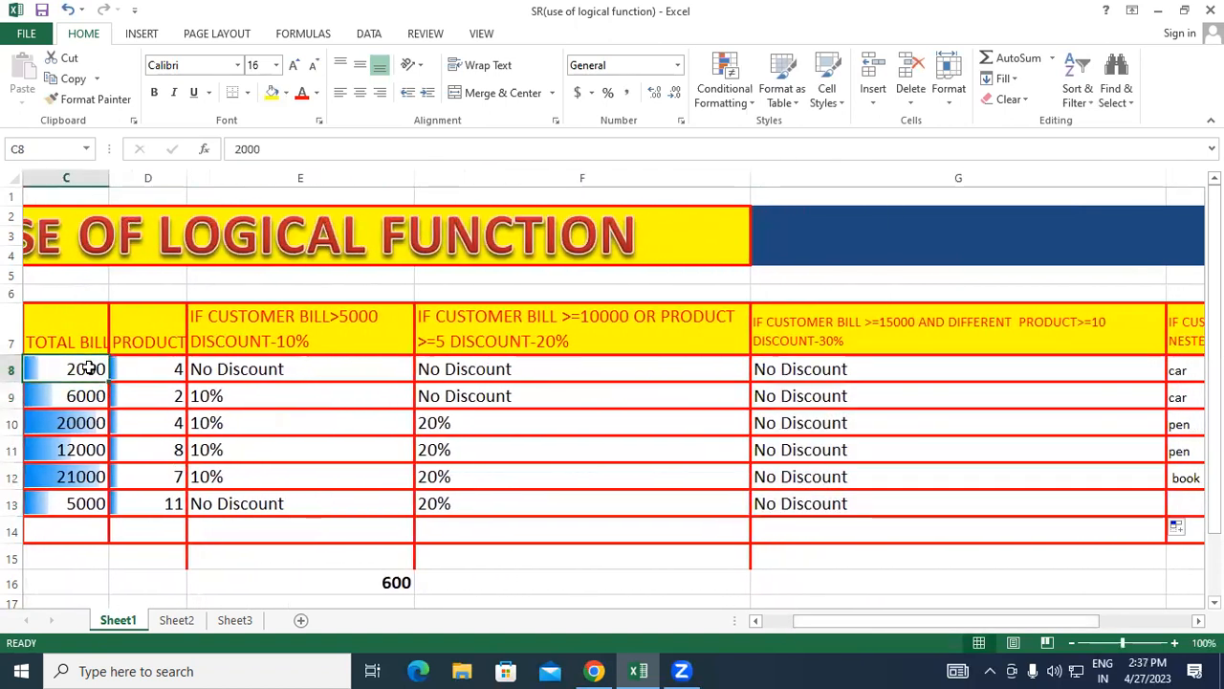
{"action": "left_click", "coordinate": [137, 372]}
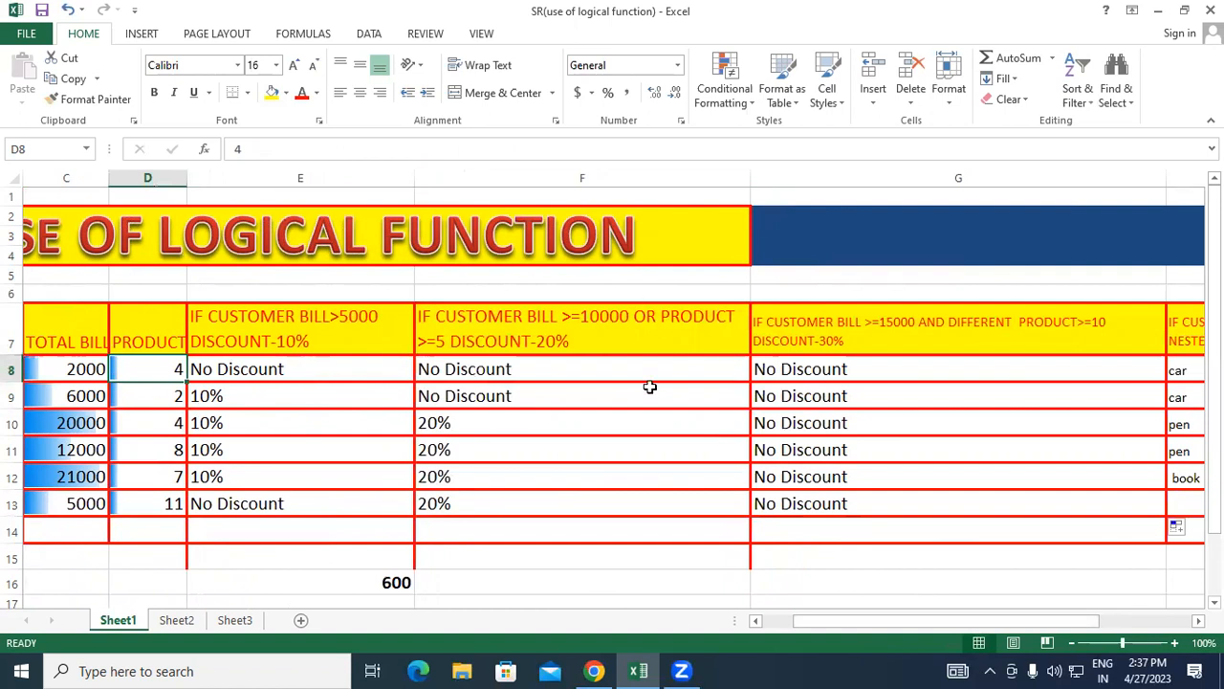
{"action": "left_click", "coordinate": [88, 369]}
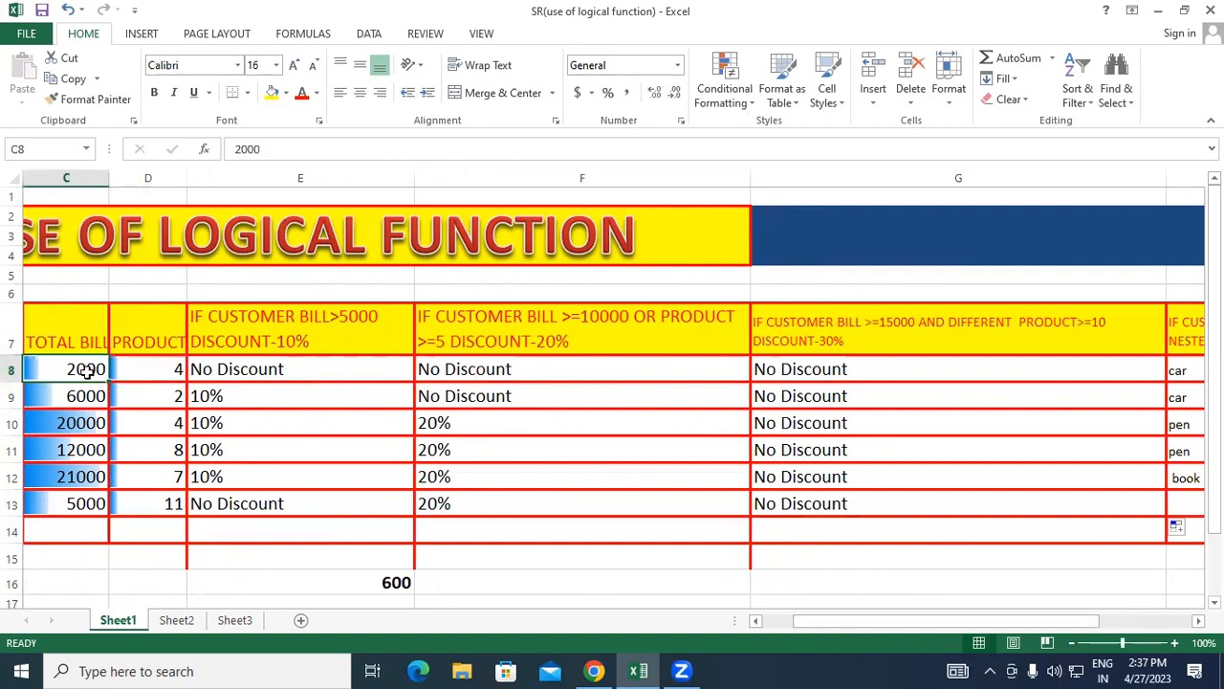
{"action": "type", "text": "20000"}
{"action": "key", "text": "Return"}
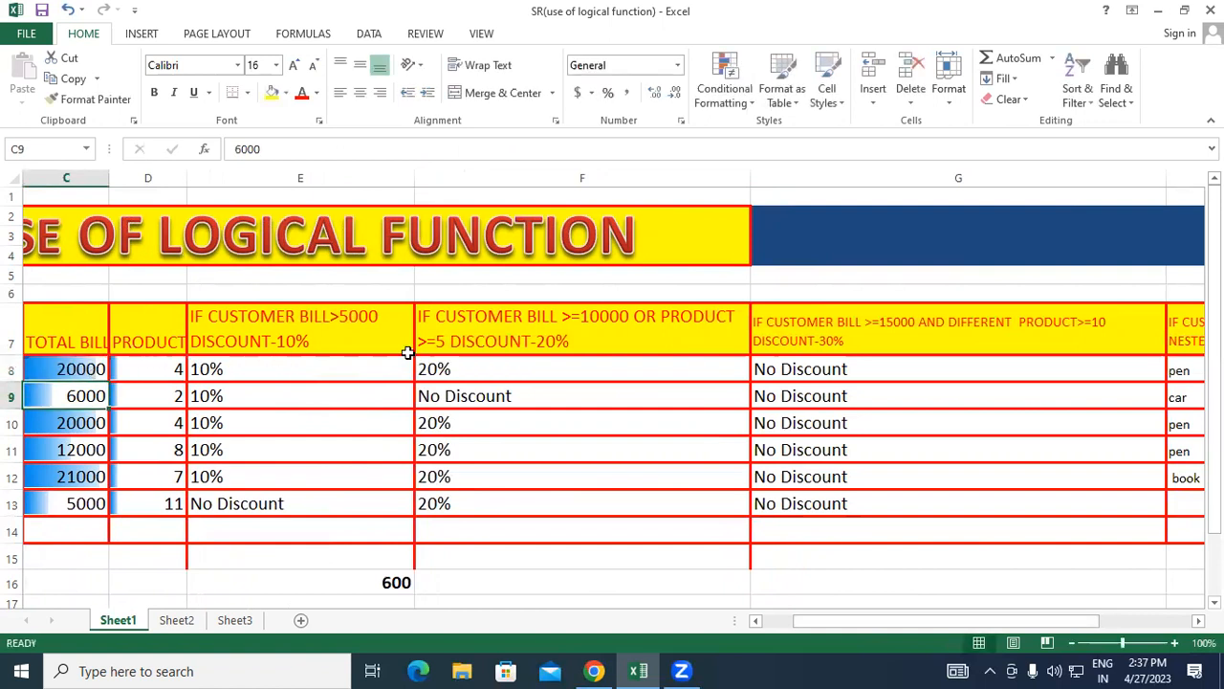
- Set the first customer's product count in D8 to 11 to test both AND conditions
{"action": "left_click", "coordinate": [86, 368]}
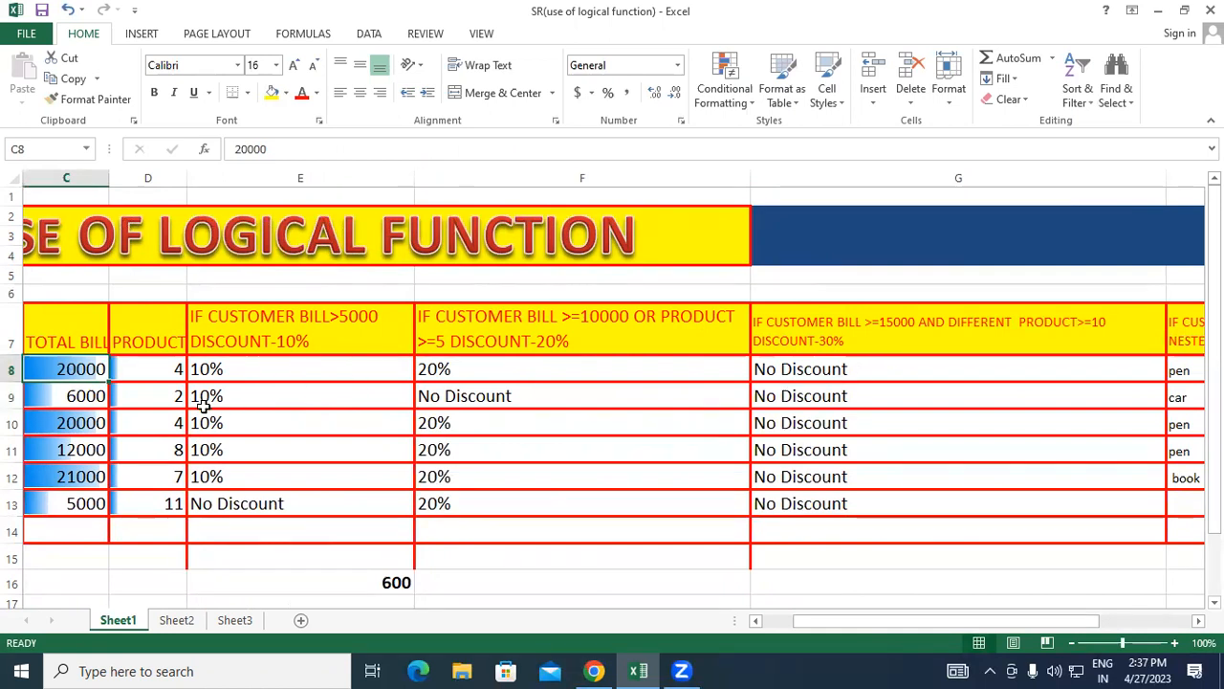
{"action": "left_click", "coordinate": [162, 369]}
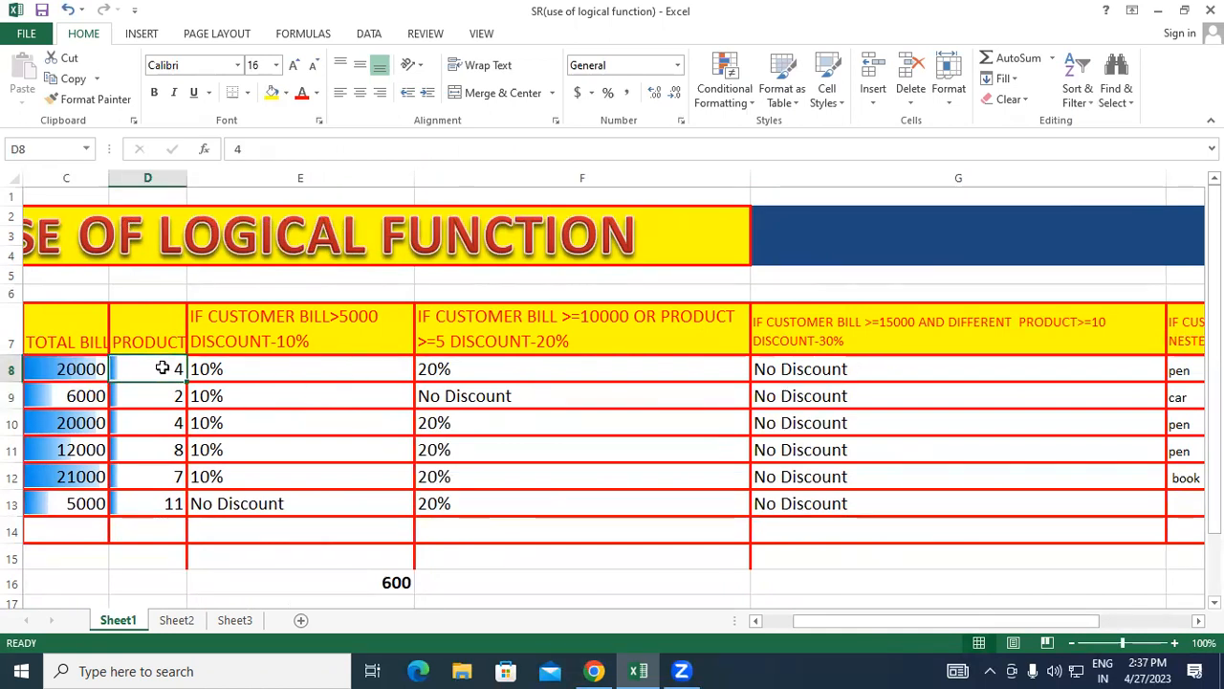
{"action": "type", "text": "11"}
{"action": "key", "text": "Return"}
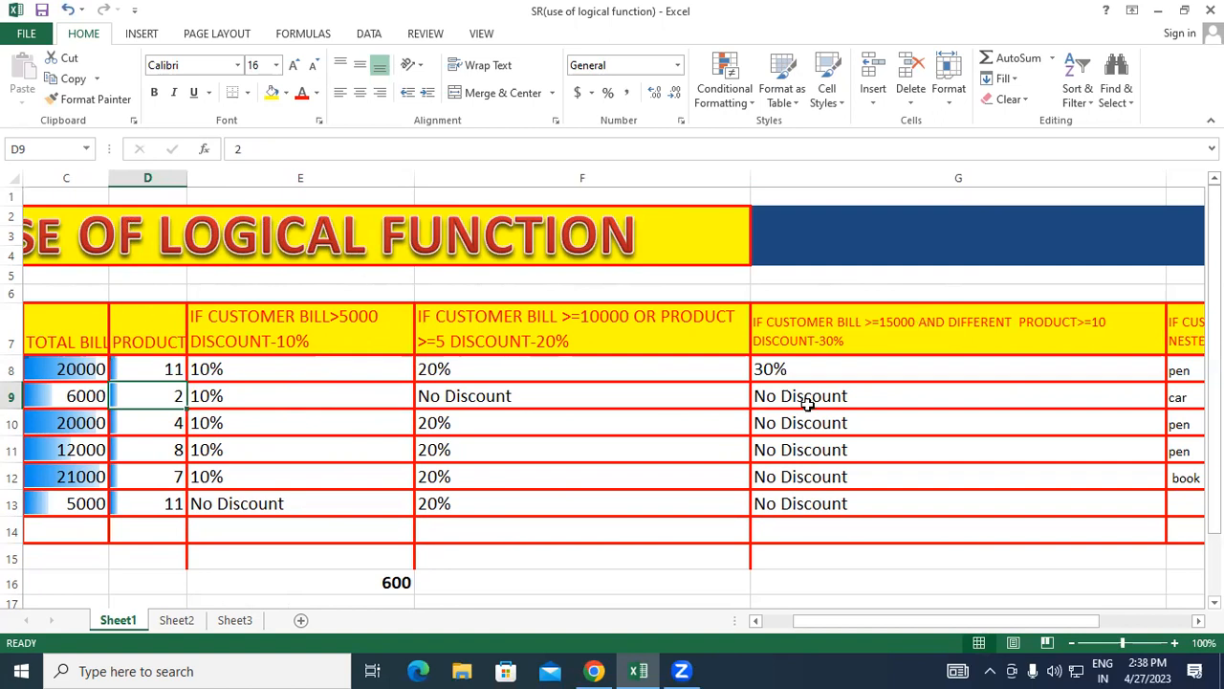
- Copy the full text of the IF/AND formula in G8
{"action": "double_click", "coordinate": [790, 367]}
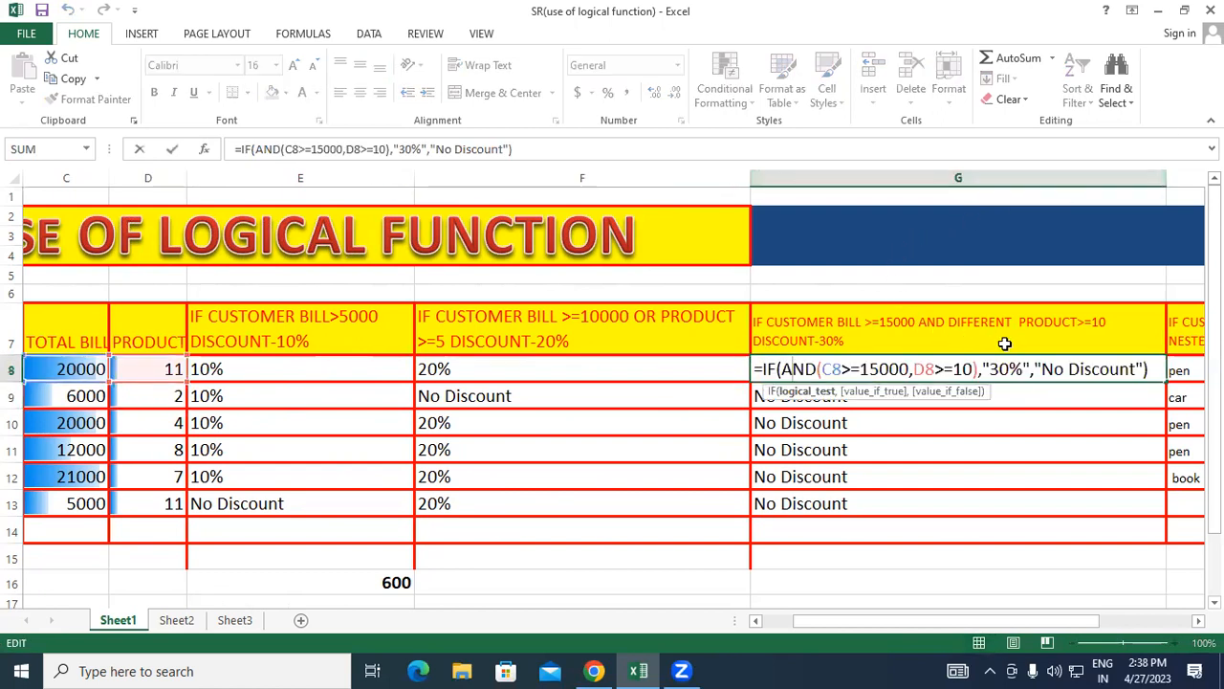
{"action": "left_click_drag", "start_coordinate": [1150, 368], "coordinate": [741, 349]}
{"action": "key", "text": "super+c"}
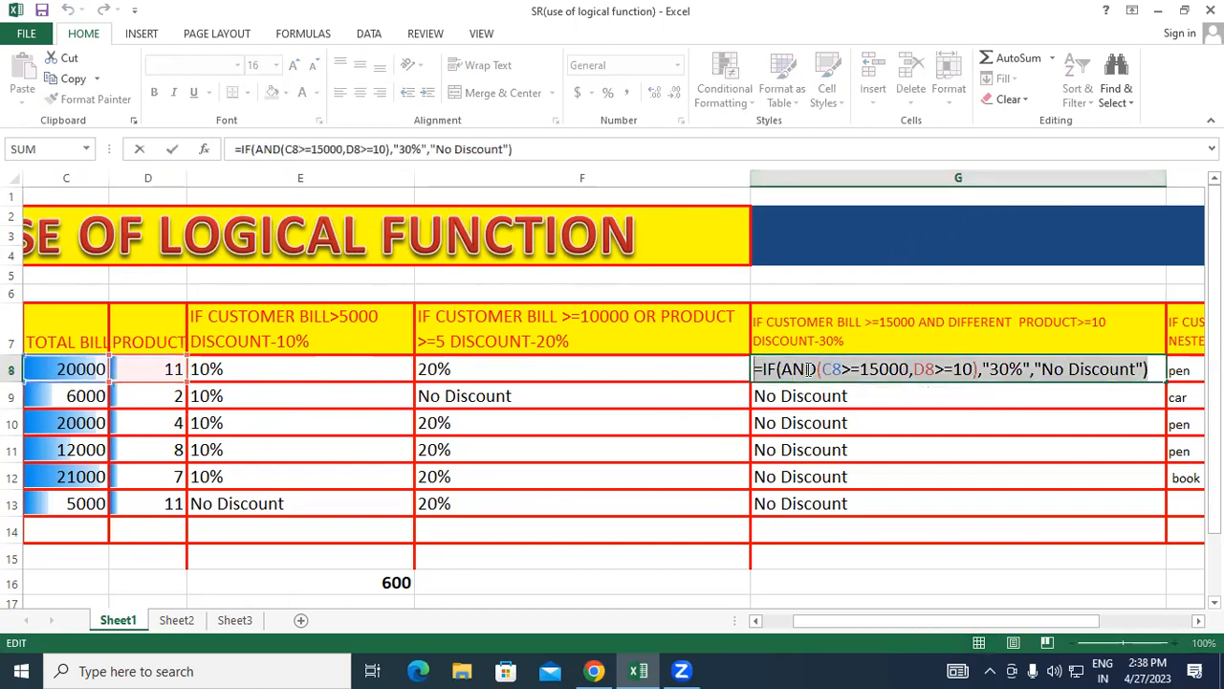
{"action": "right_click", "coordinate": [806, 373]}
{"action": "left_click", "coordinate": [840, 404]}
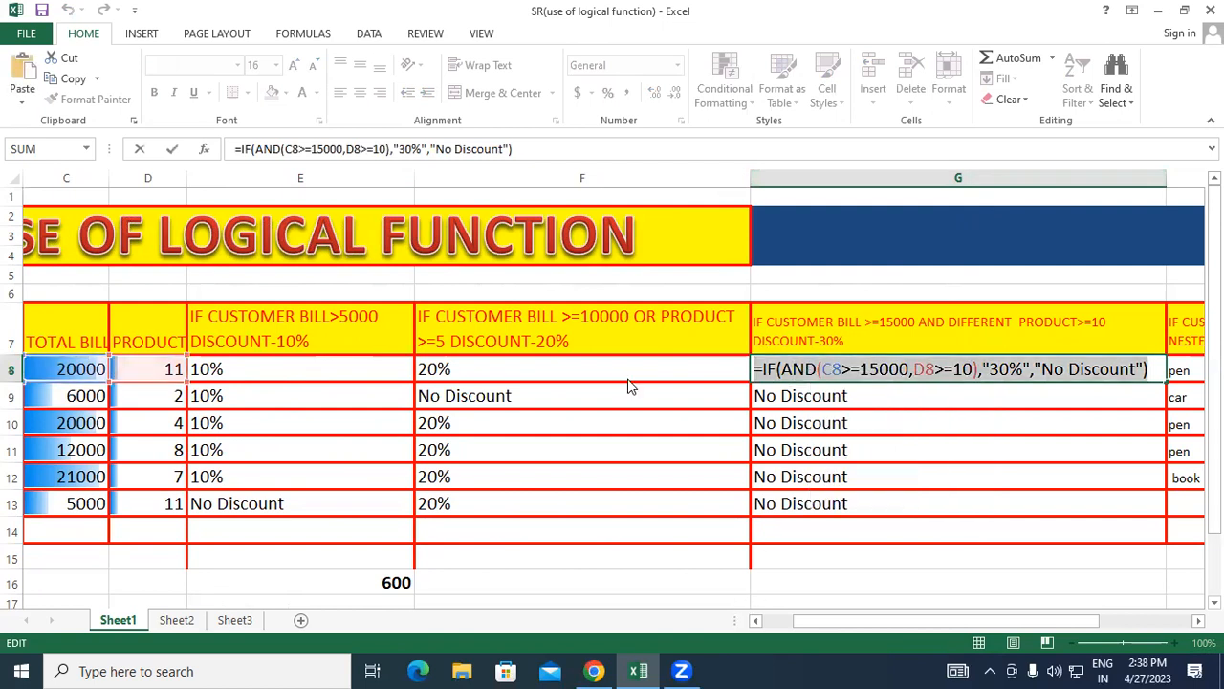
- Open Word with a blank document and paste the copied IF/AND formula into it
{"action": "key", "text": "super+r"}
{"action": "key", "text": "Return"}
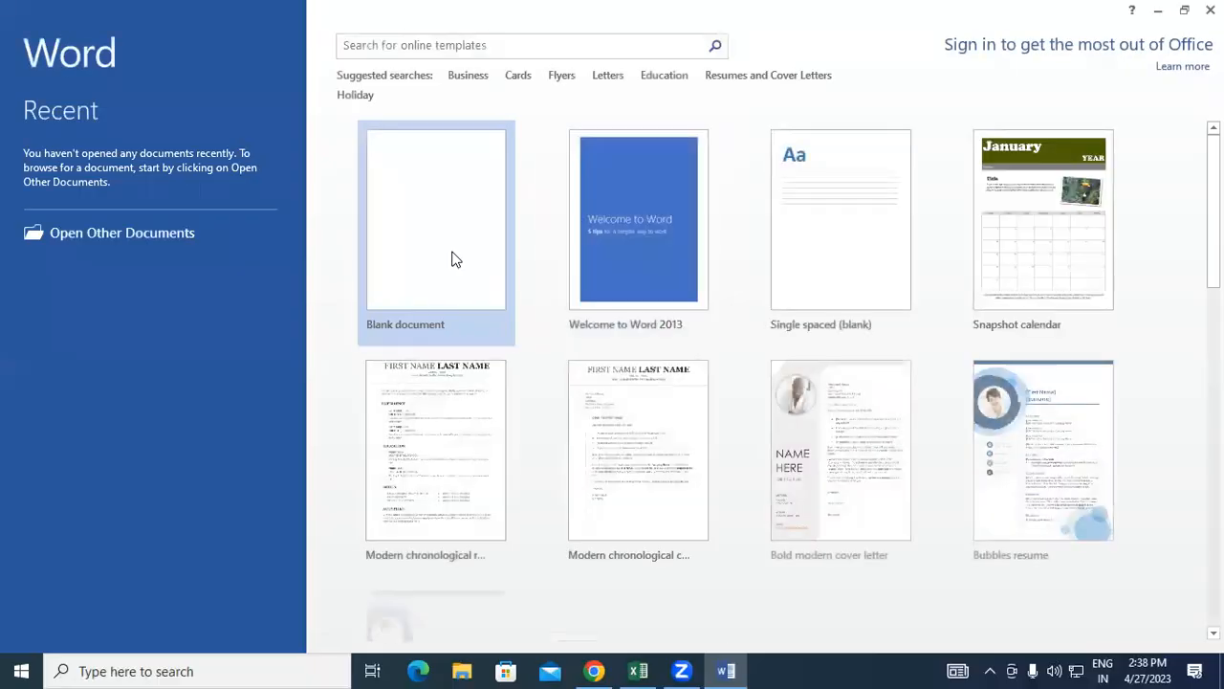
{"action": "left_click", "coordinate": [449, 263]}
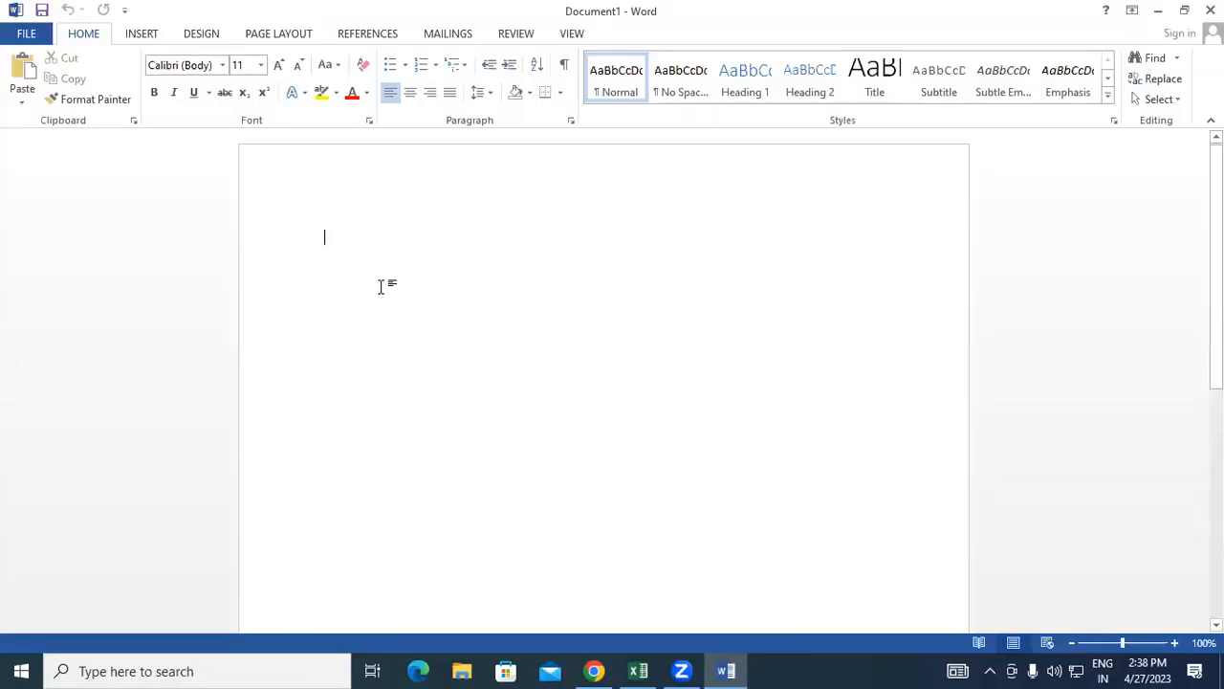
{"action": "right_click", "coordinate": [361, 255]}
{"action": "left_click", "coordinate": [393, 323]}
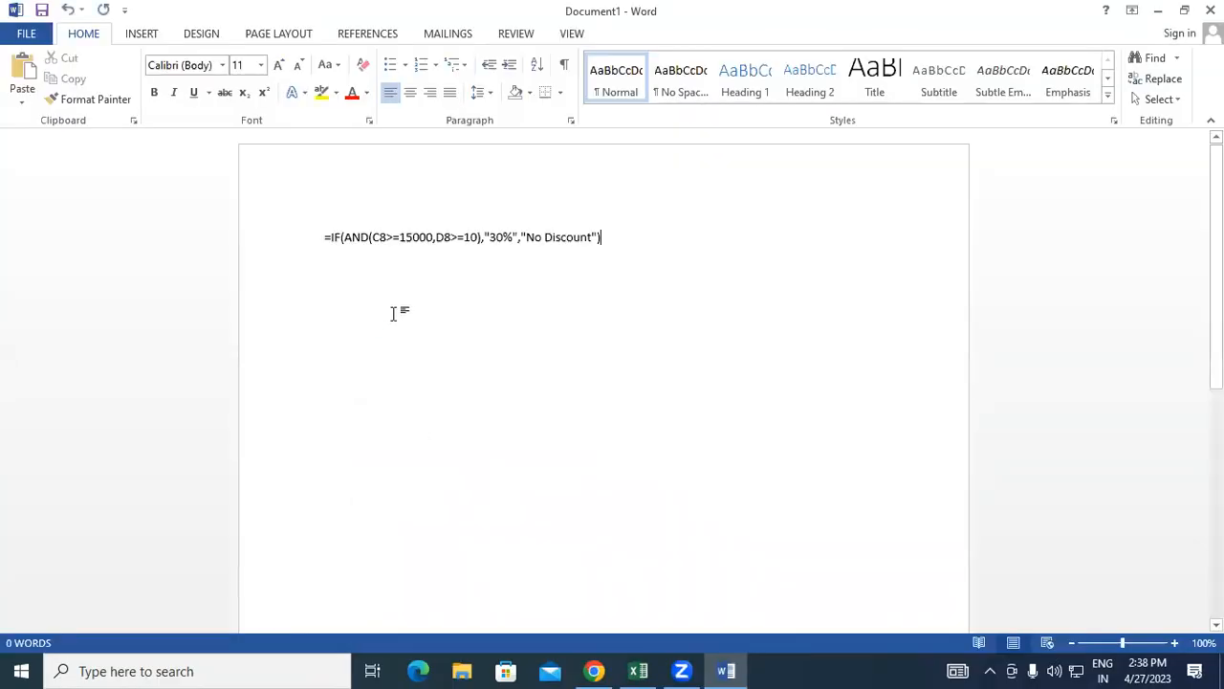
- Enlarge the pasted formula text to 18 pt and place the cursor at its end
{"action": "left_click_drag", "start_coordinate": [619, 238], "coordinate": [307, 222]}
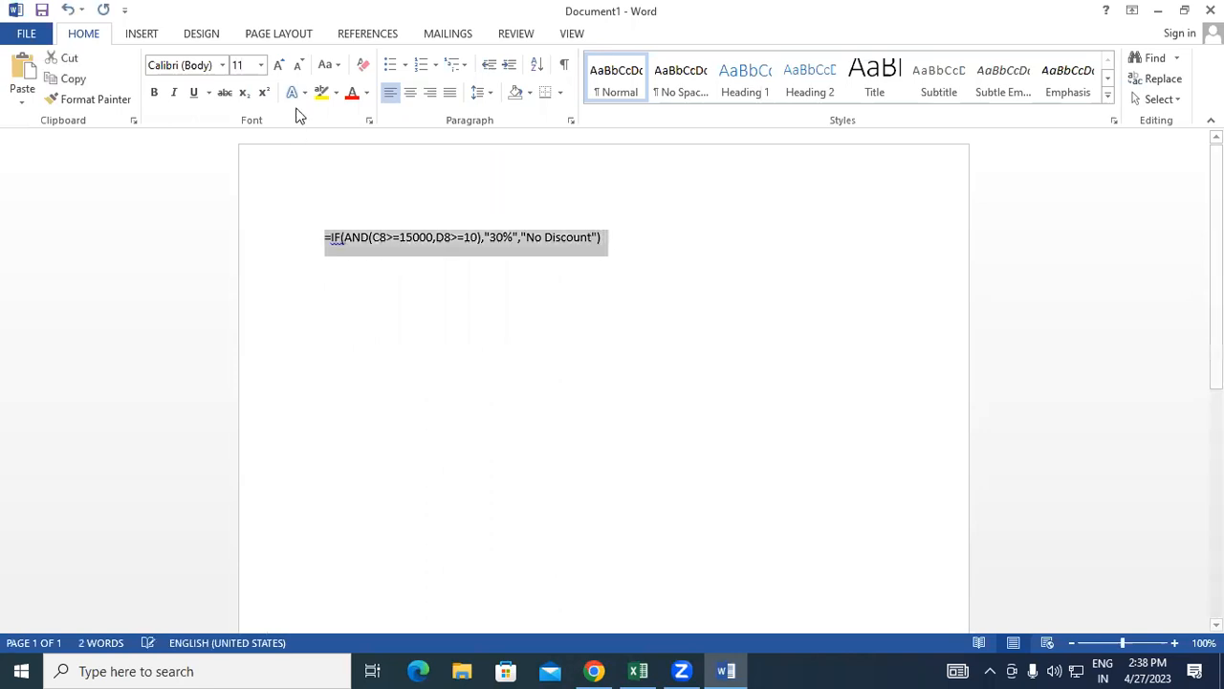
{"action": "left_click", "coordinate": [278, 64]}
{"action": "left_click", "coordinate": [279, 64]}
{"action": "left_click", "coordinate": [278, 64]}
{"action": "left_click", "coordinate": [279, 64]}
{"action": "left_click", "coordinate": [668, 244]}
{"action": "left_click", "coordinate": [811, 257]}
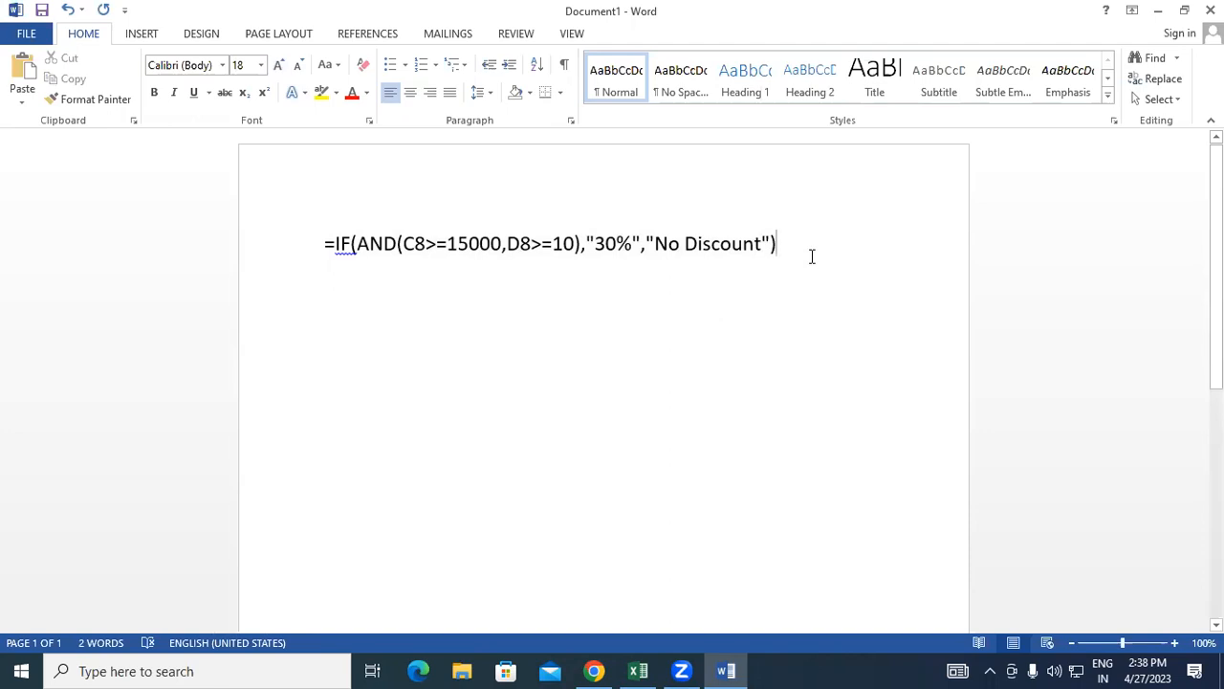
- Accept the grammar suggestions that add spaces after IF, after AND and before D8 in the pasted formula
{"action": "right_click", "coordinate": [346, 260]}
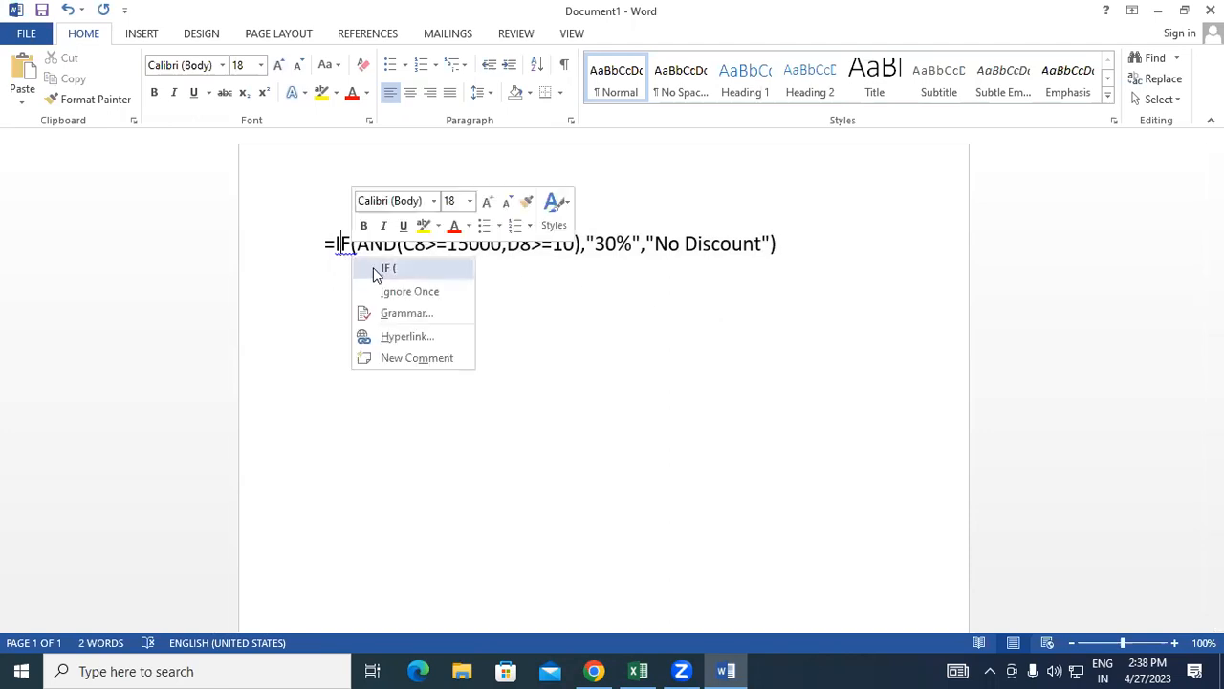
{"action": "left_click", "coordinate": [393, 268]}
{"action": "right_click", "coordinate": [400, 251]}
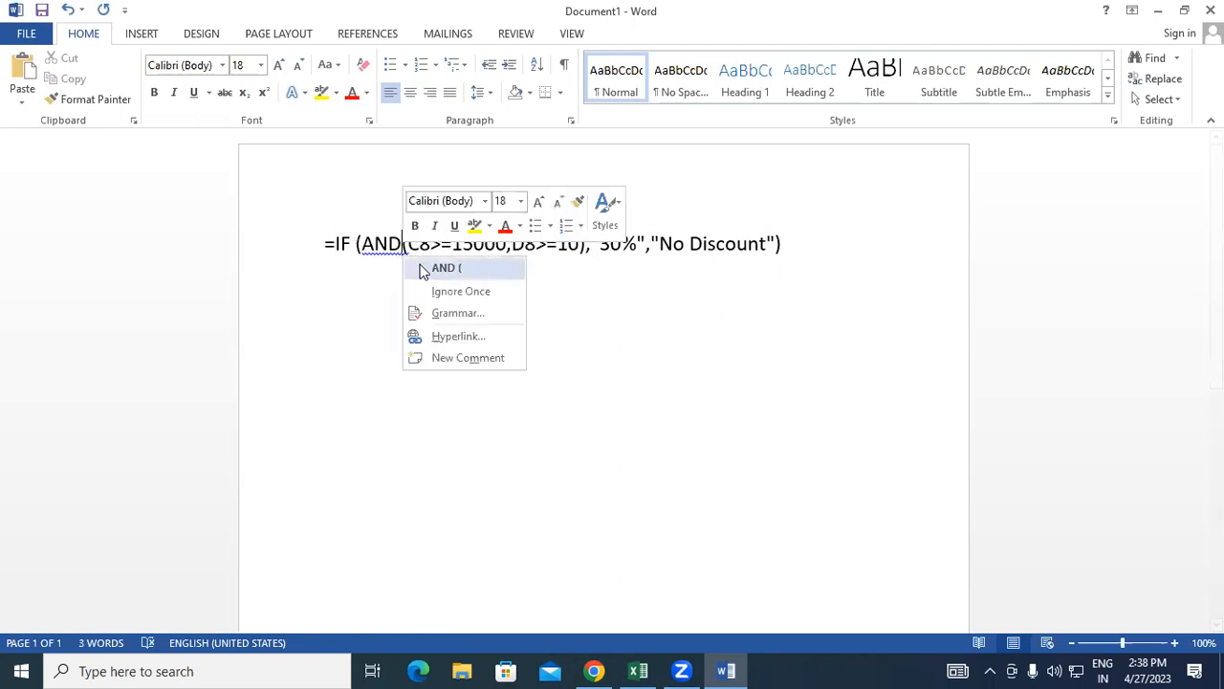
{"action": "left_click", "coordinate": [425, 270]}
{"action": "right_click", "coordinate": [533, 254]}
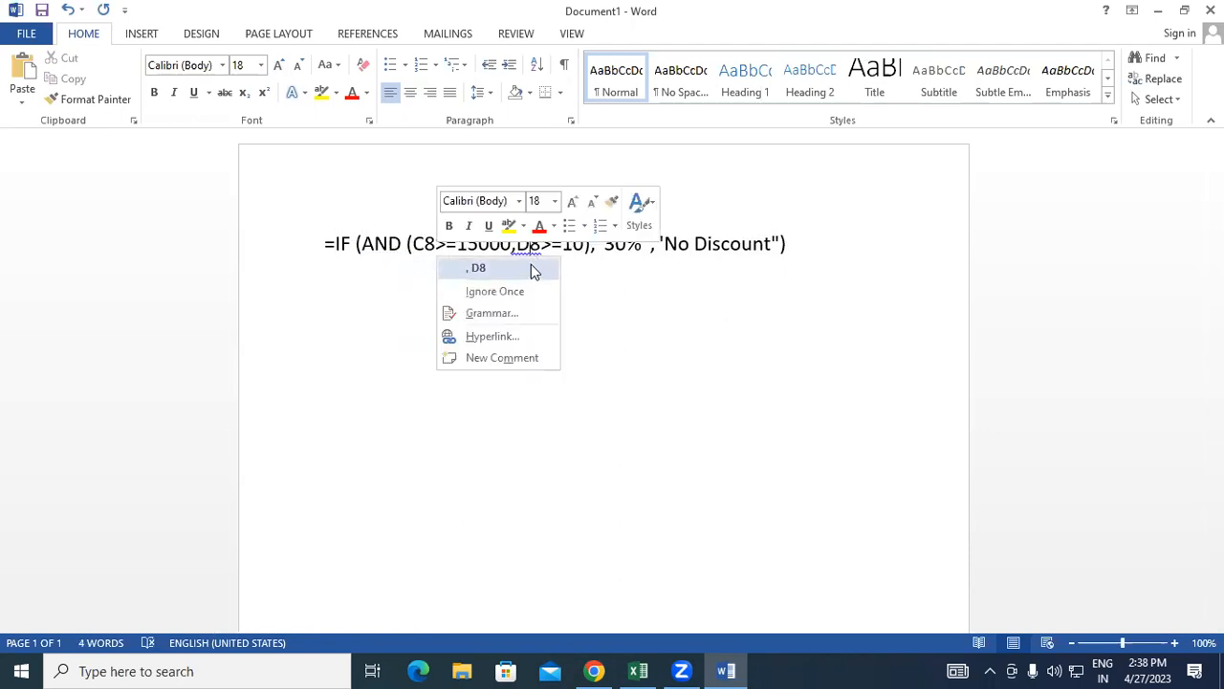
{"action": "left_click", "coordinate": [533, 268]}
{"action": "left_click", "coordinate": [835, 239]}
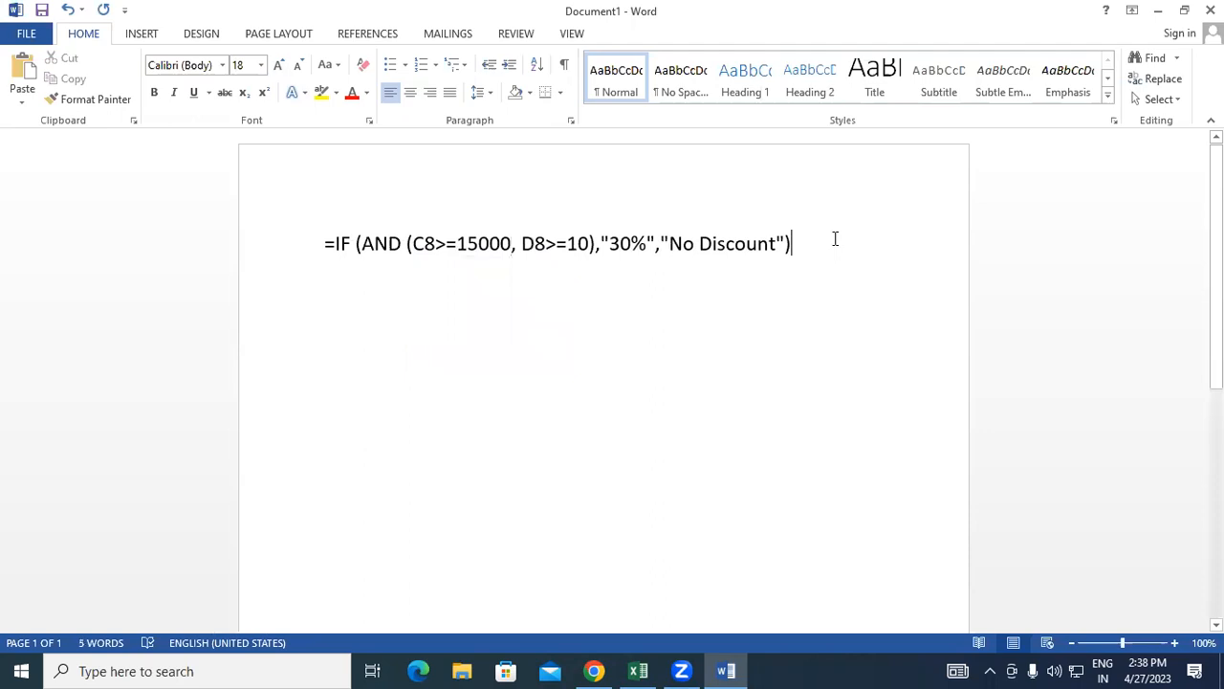
- Enlarge the whole formula text to 22 pt
{"action": "left_click_drag", "start_coordinate": [835, 238], "coordinate": [257, 249]}
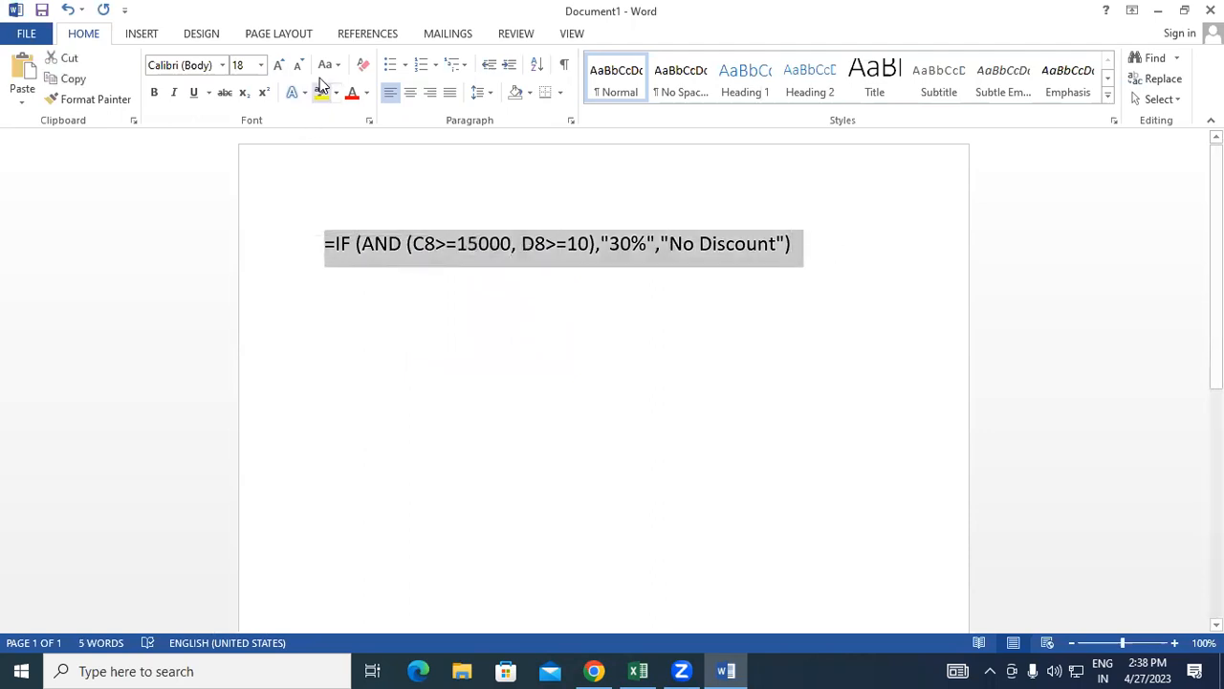
{"action": "left_click", "coordinate": [278, 64]}
{"action": "left_click", "coordinate": [279, 64]}
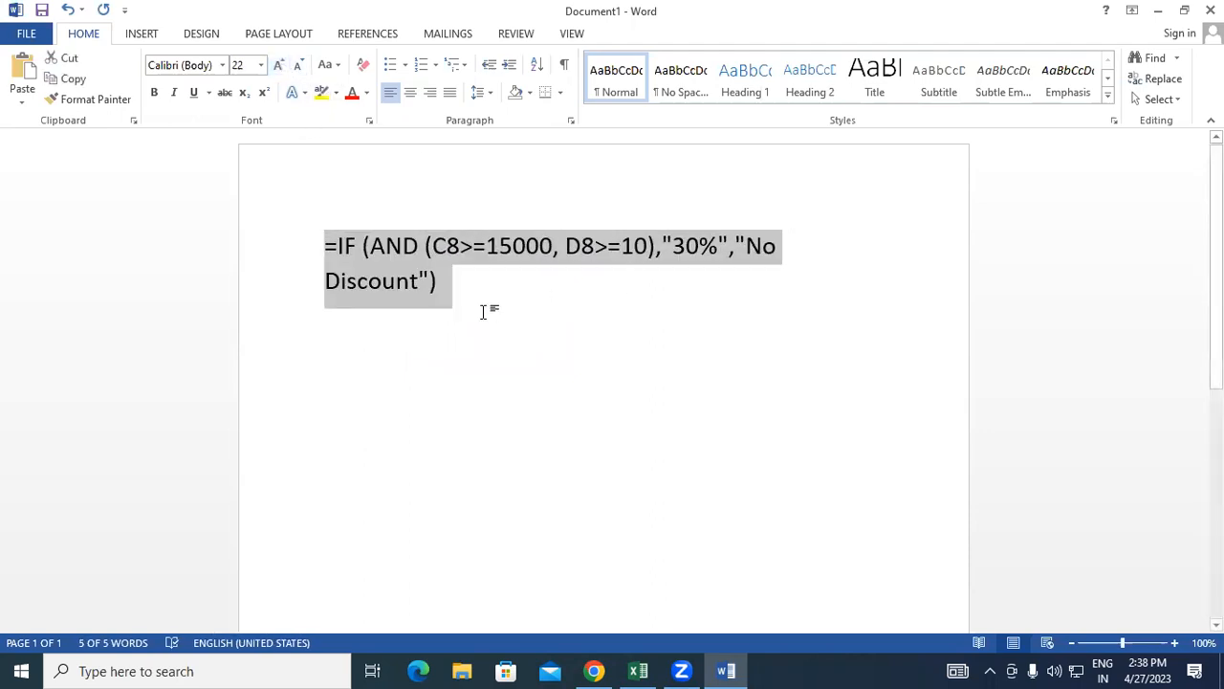
{"action": "left_click", "coordinate": [456, 278]}
- Replace the C8 reference in the formula text with "Select Customer Bill"
{"action": "left_click_drag", "start_coordinate": [461, 247], "coordinate": [436, 245]}
{"action": "type", "text": "Se"}
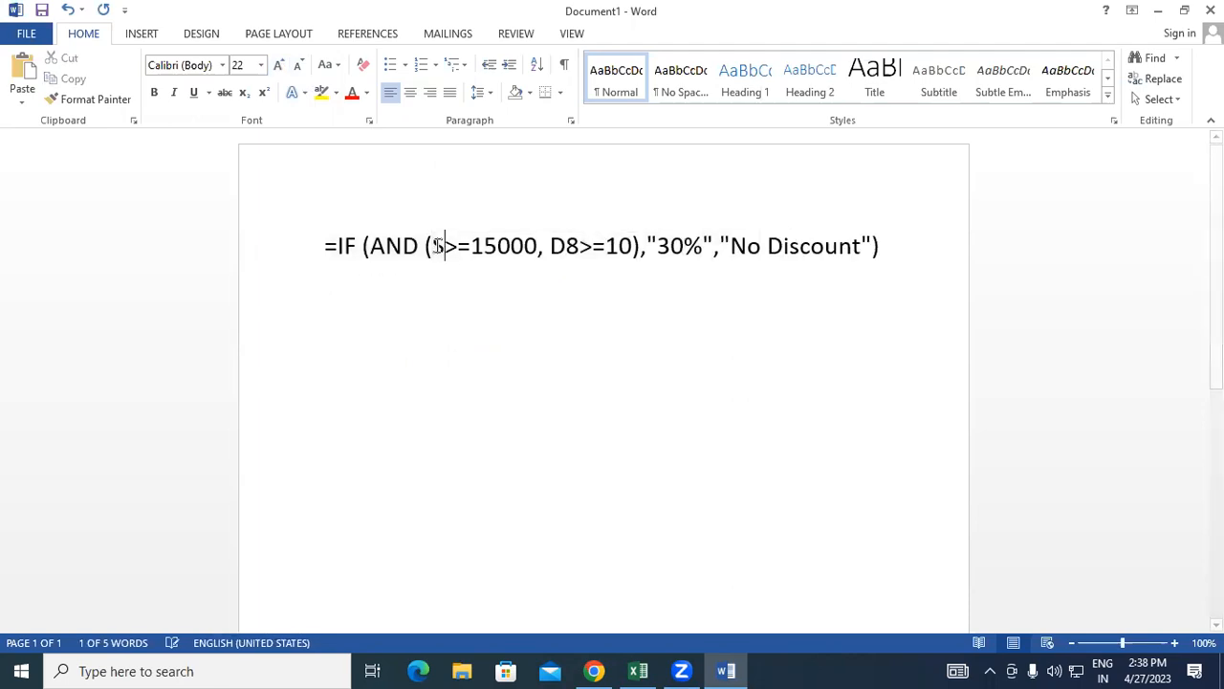
{"action": "type", "text": "lect "}
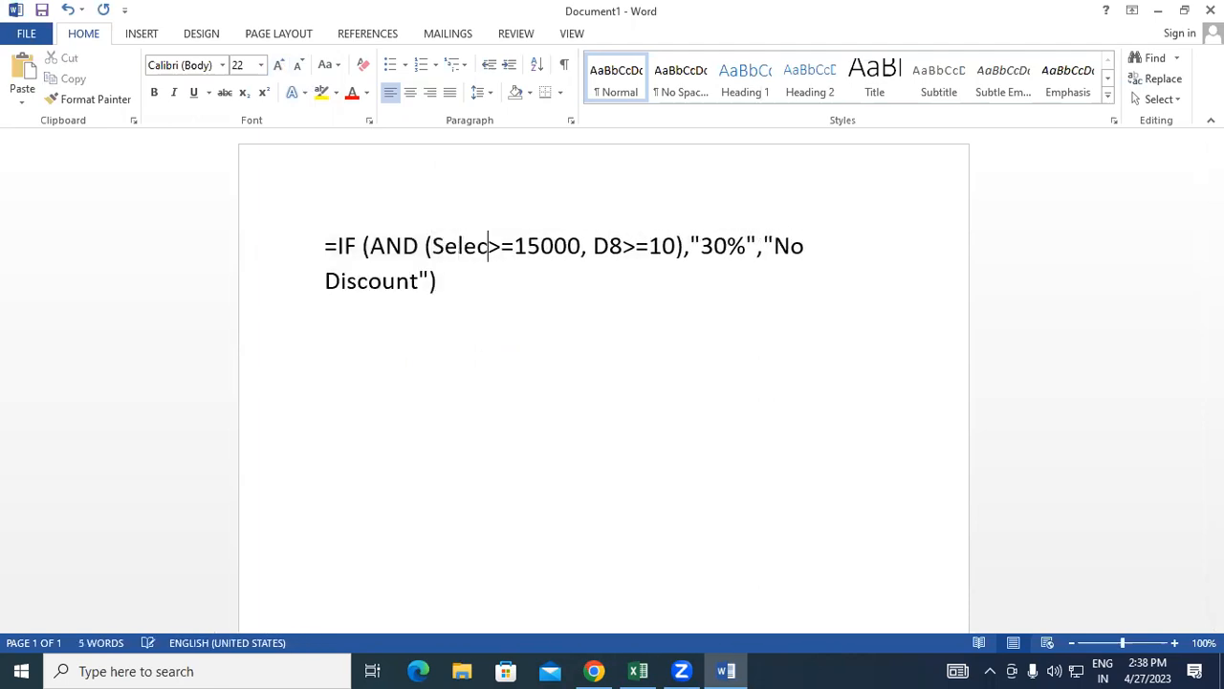
{"action": "type", "text": "Tot"}
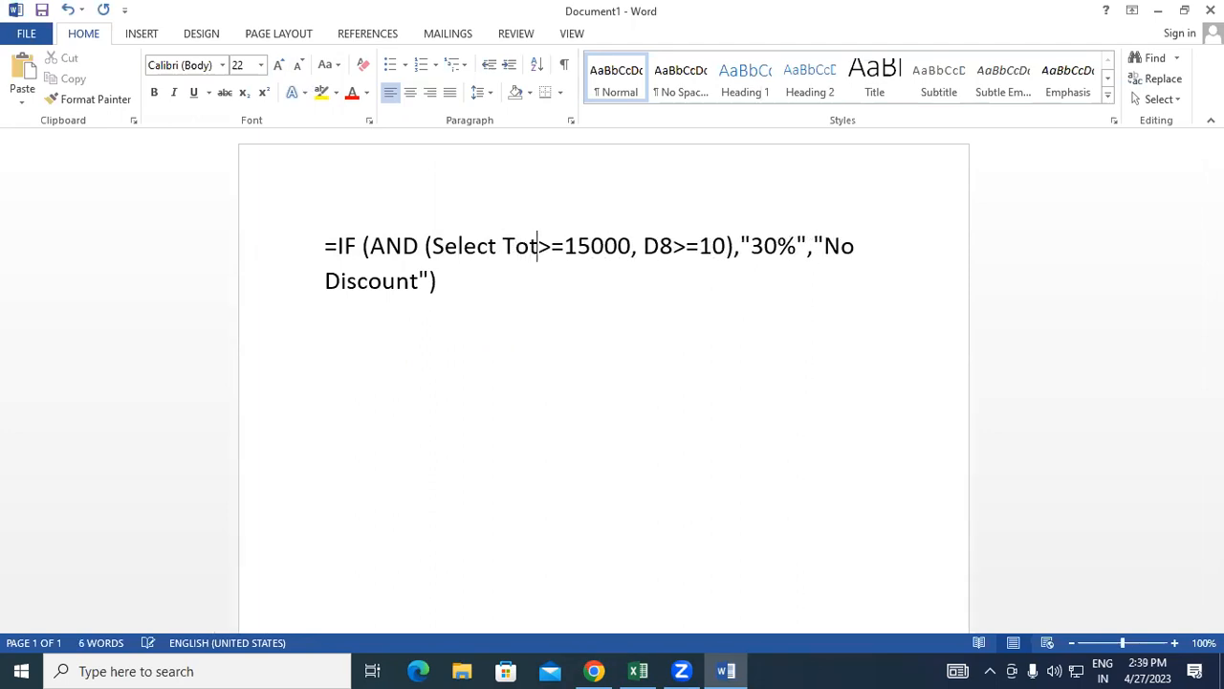
{"action": "key", "text": "BackSpace"}
{"action": "key", "text": "BackSpace"}
{"action": "key", "text": "BackSpace"}
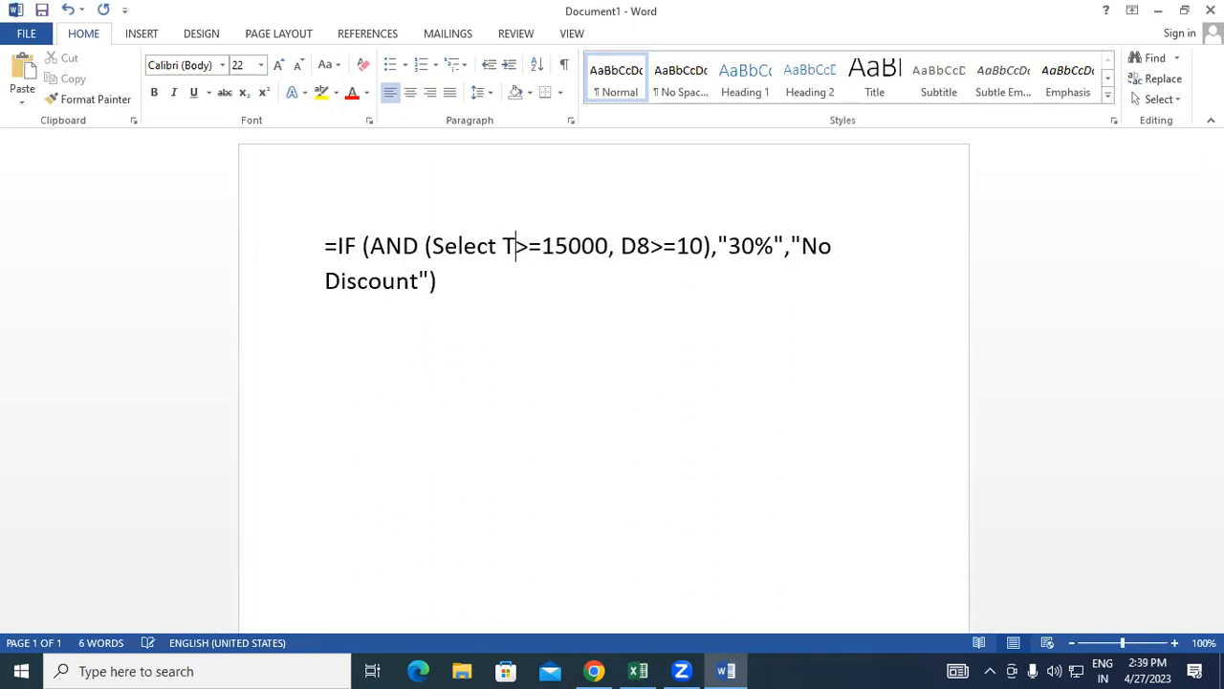
{"action": "type", "text": "Cus"}
{"action": "type", "text": "tob"}
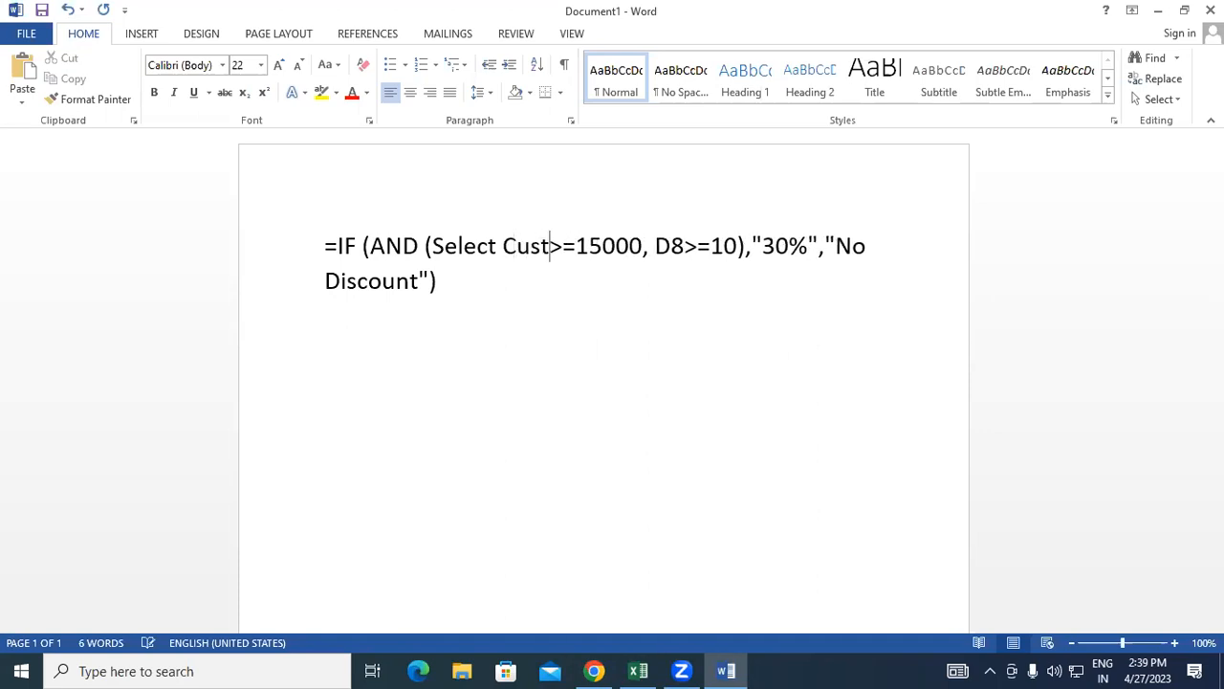
{"action": "type", "text": "er"}
{"action": "key", "text": "BackSpace"}
{"action": "key", "text": "BackSpace"}
{"action": "key", "text": "BackSpace"}
{"action": "type", "text": "mer Bill"}
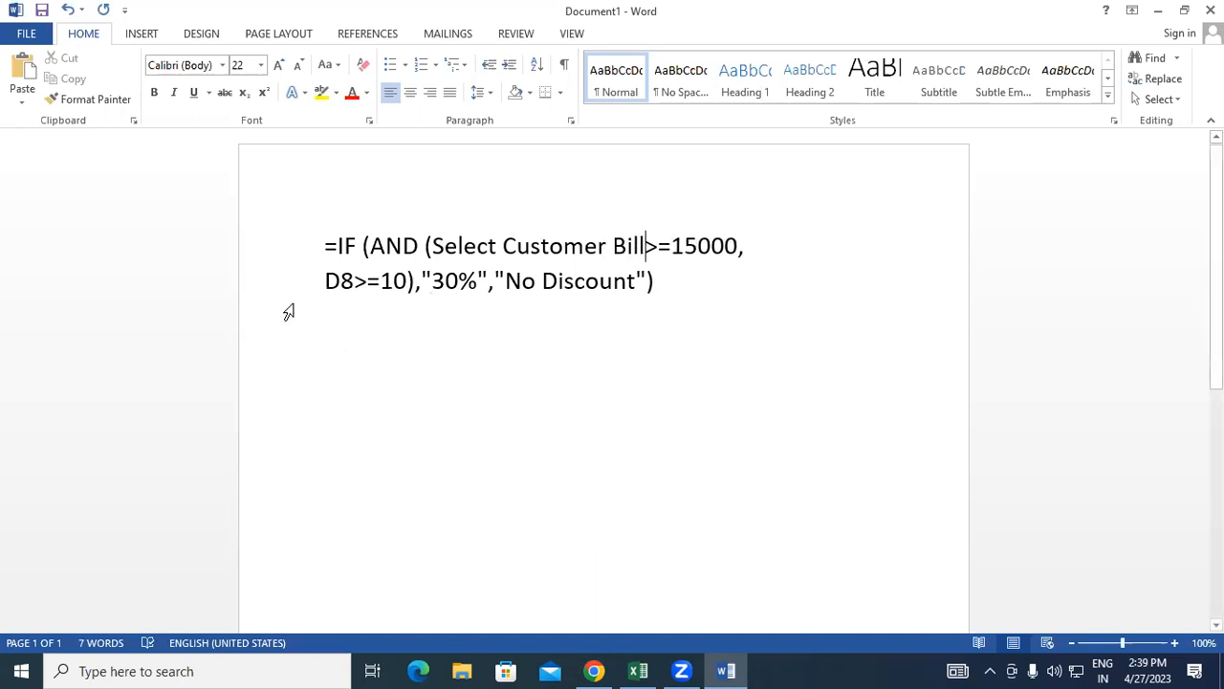
- Replace the D8 reference in the formula text with "Select Product Qty"
{"action": "left_click_drag", "start_coordinate": [354, 280], "coordinate": [327, 284]}
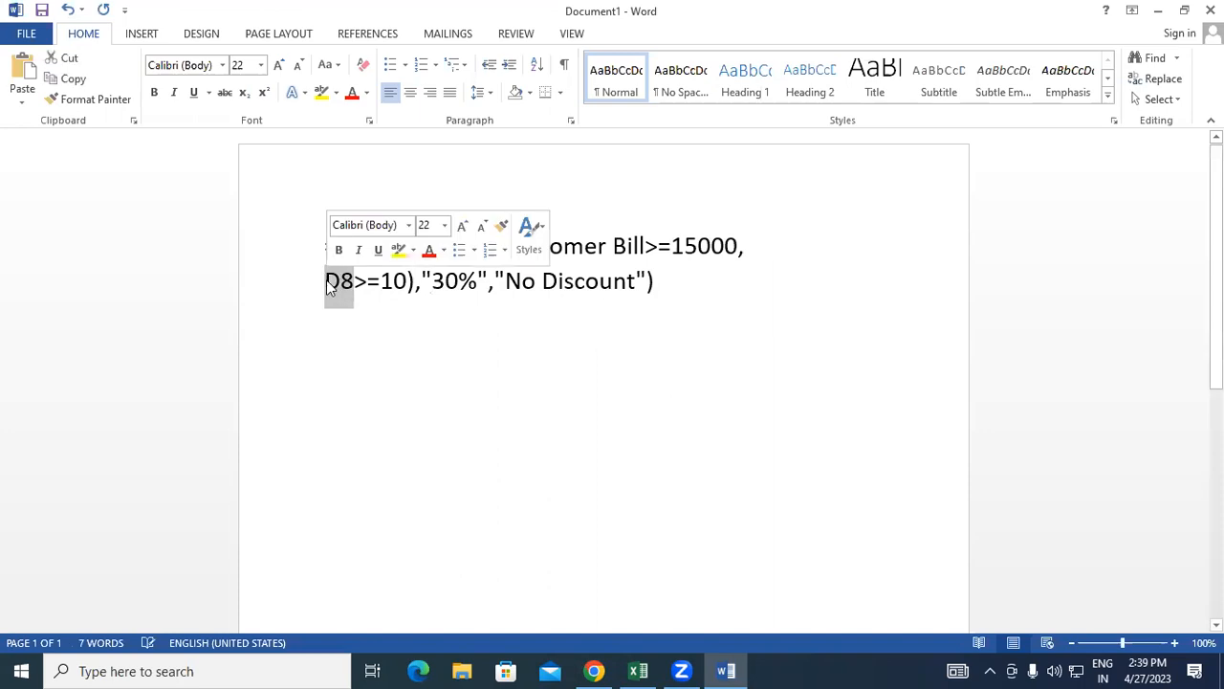
{"action": "type", "text": "Selec"}
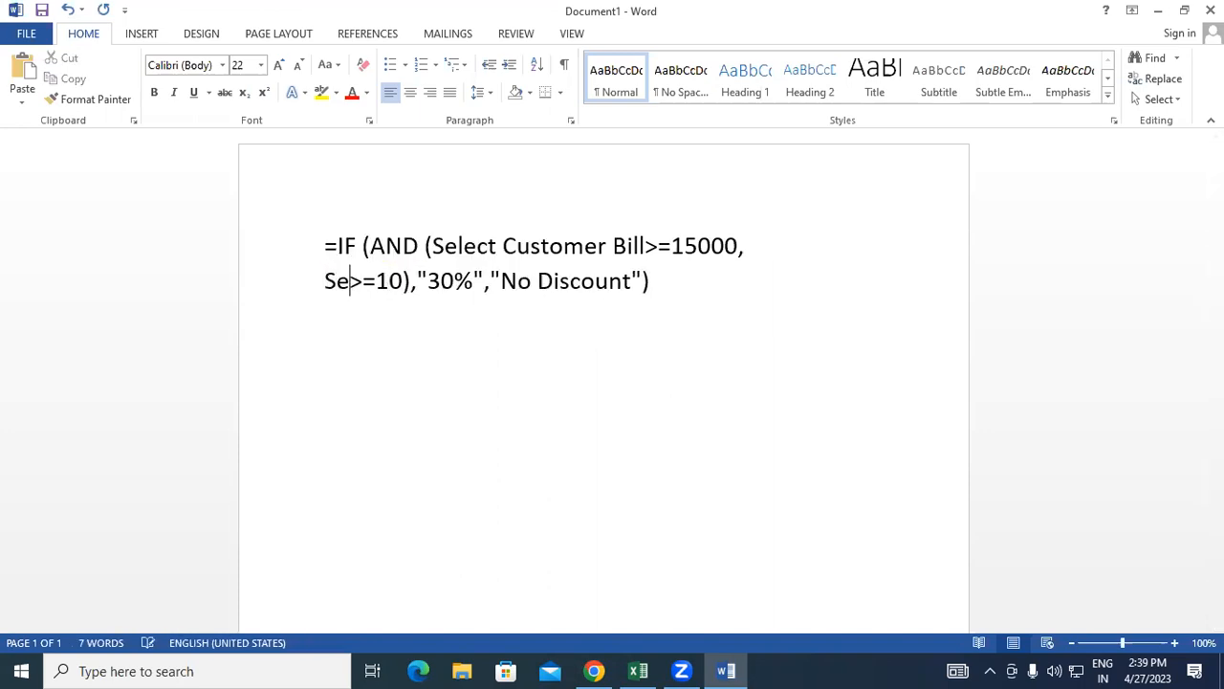
{"action": "type", "text": "t Pro"}
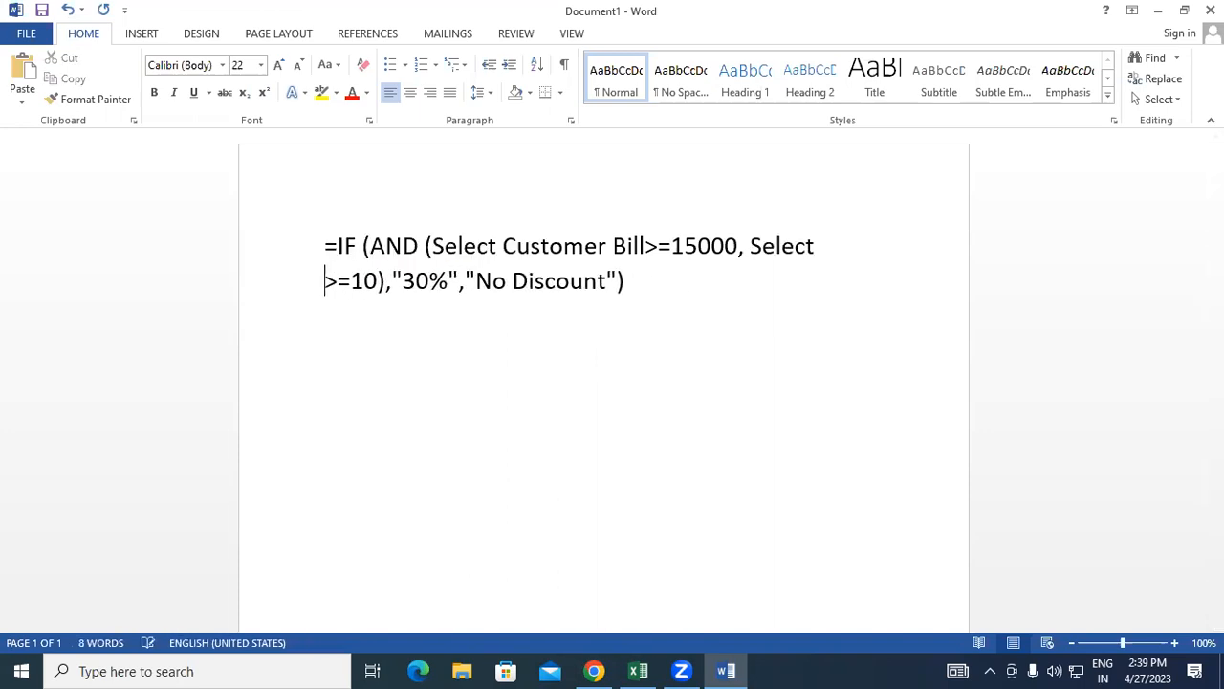
{"action": "type", "text": "duct Q"}
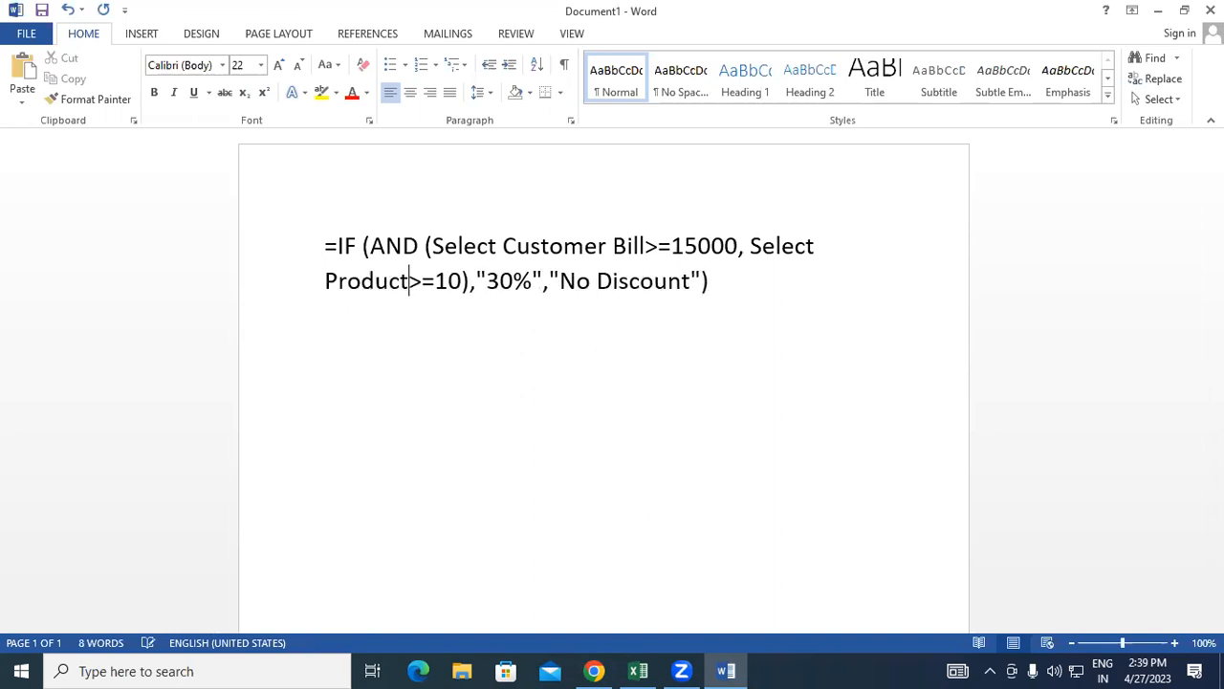
{"action": "type", "text": "ty"}
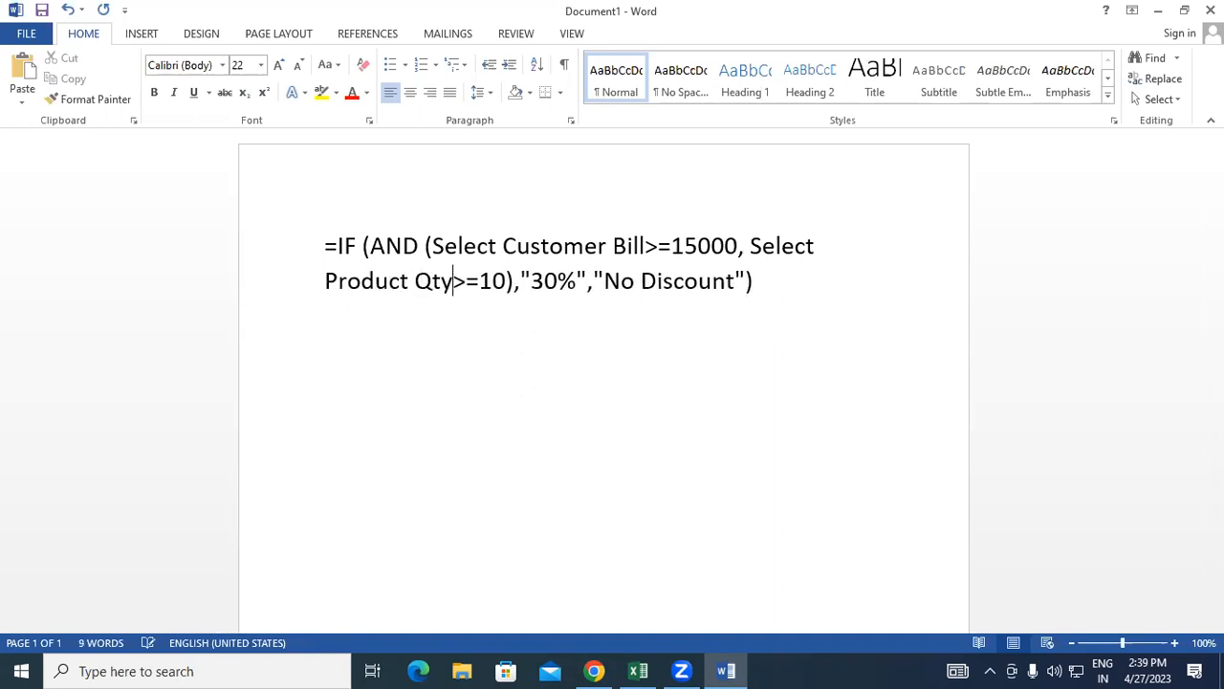
{"action": "left_click", "coordinate": [773, 281]}
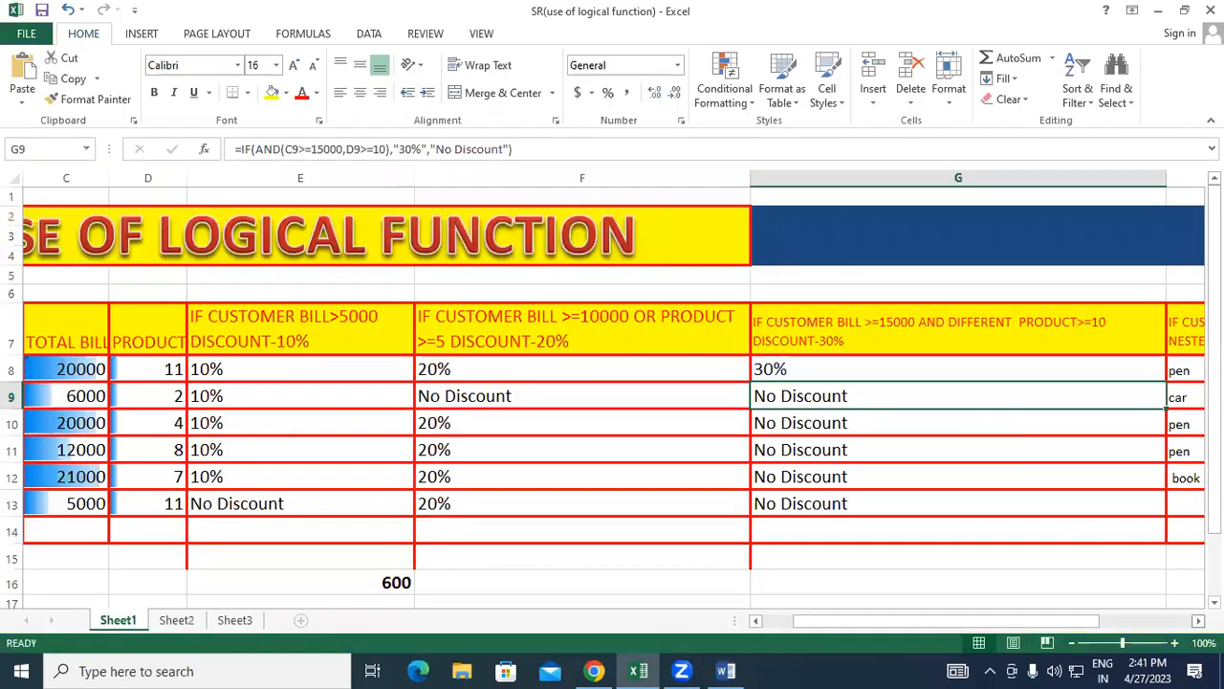
- Switch to the Excel workbook and clear the existing nested IF formulas in H8:H12
{"action": "left_click", "coordinate": [1197, 621]}
{"action": "left_click", "coordinate": [1197, 621]}
{"action": "left_click", "coordinate": [1197, 621]}
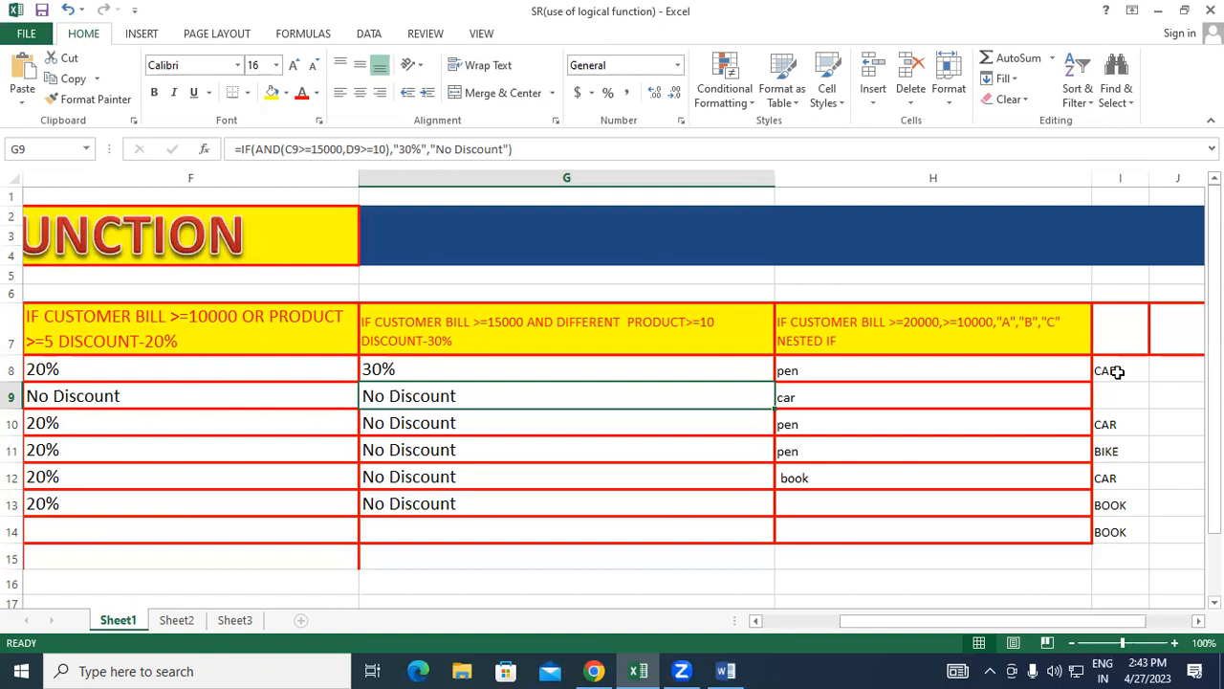
{"action": "left_click", "coordinate": [1110, 421]}
{"action": "left_click_drag", "start_coordinate": [948, 369], "coordinate": [949, 470]}
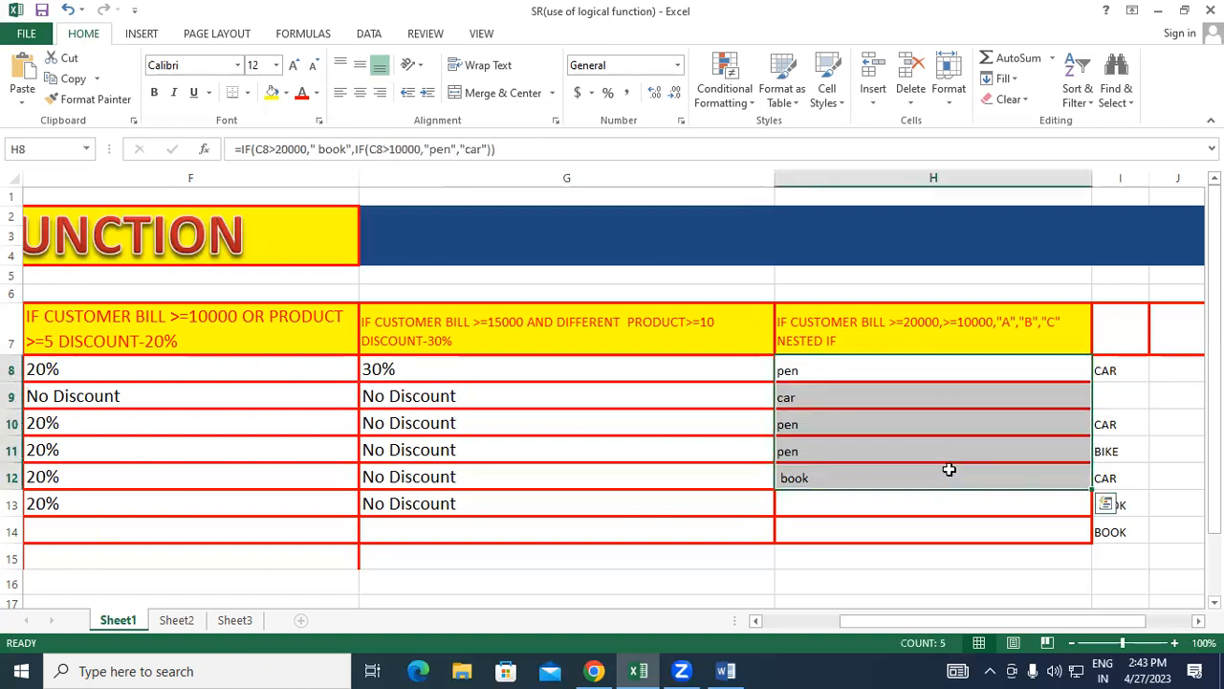
{"action": "key", "text": "Delete"}
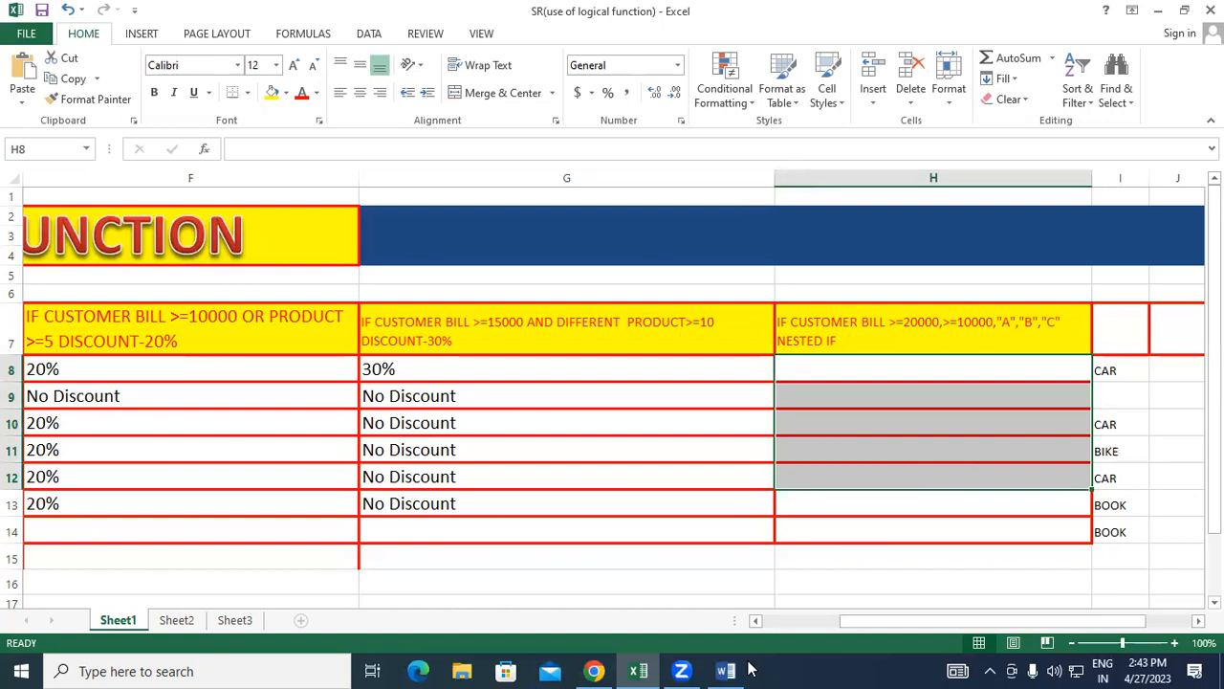
- Begin an IF formula in H8 that tests C8>=20000 and returns "Silver" when true
{"action": "left_click", "coordinate": [810, 358]}
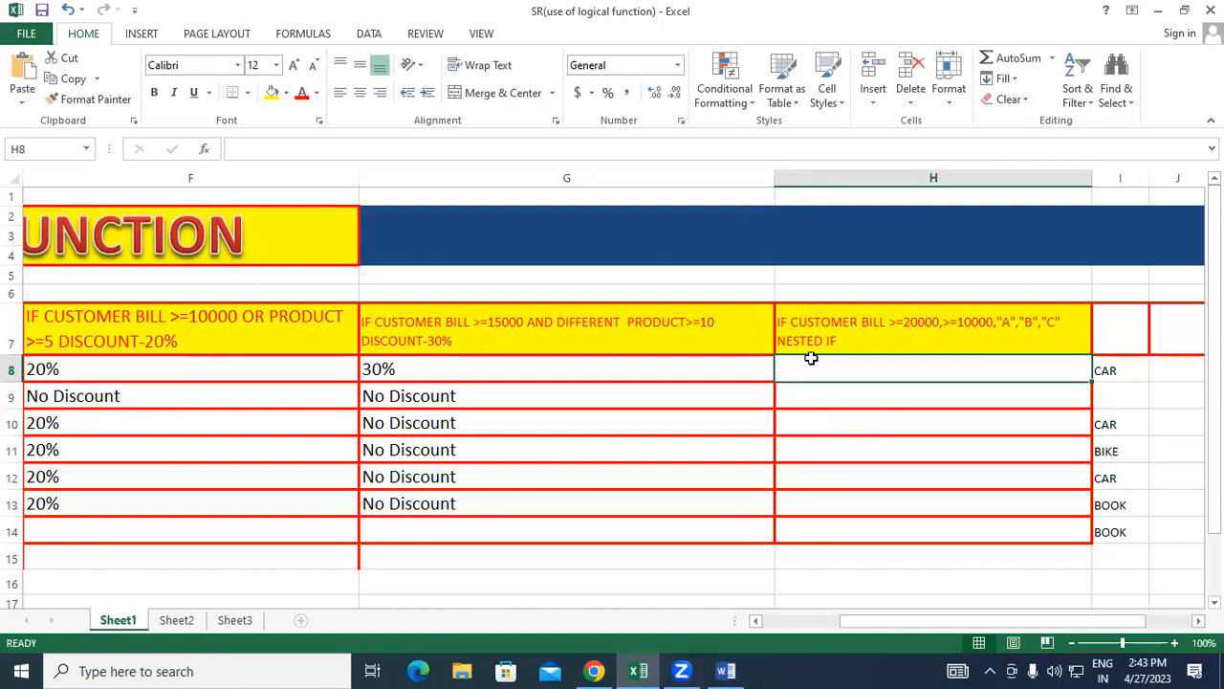
{"action": "type", "text": "=i"}
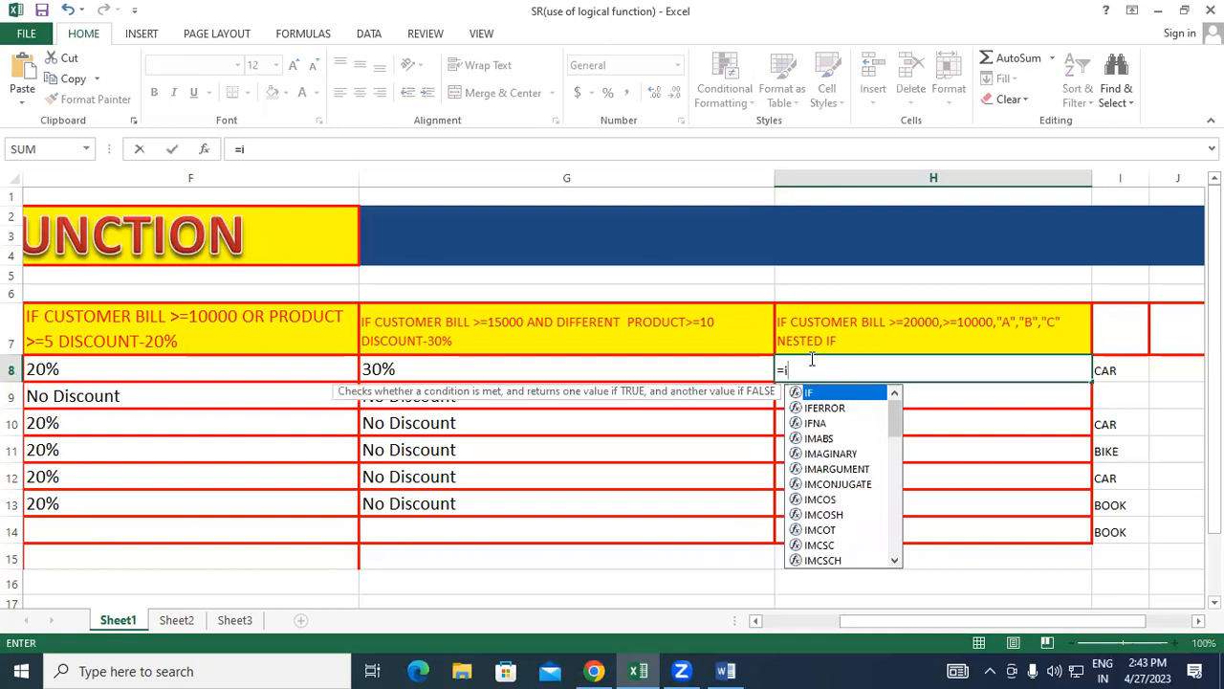
{"action": "type", "text": "f("}
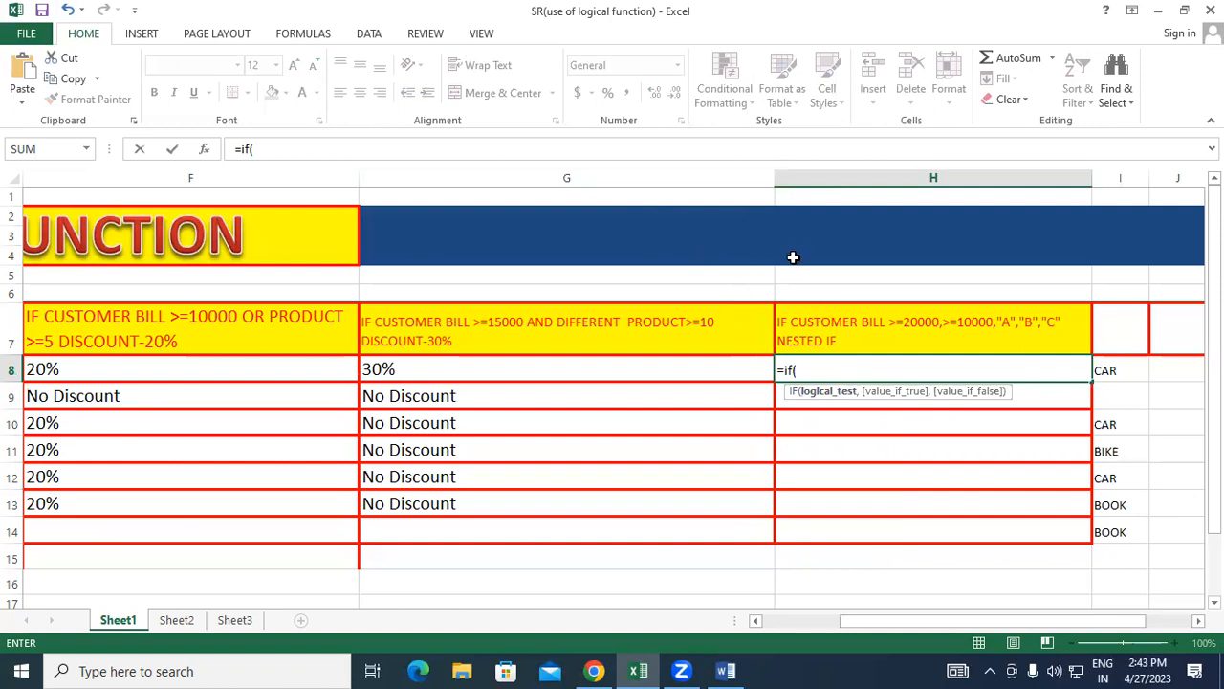
{"action": "left_click_drag", "start_coordinate": [895, 617], "coordinate": [808, 622]}
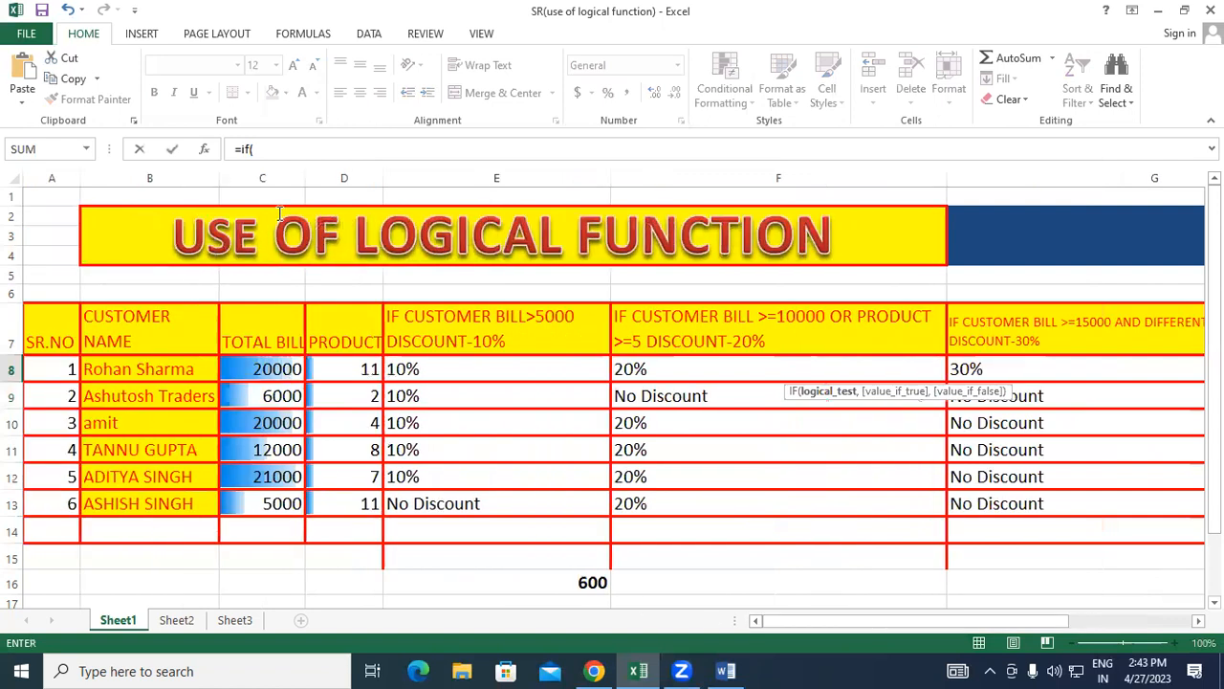
{"action": "left_click", "coordinate": [280, 367]}
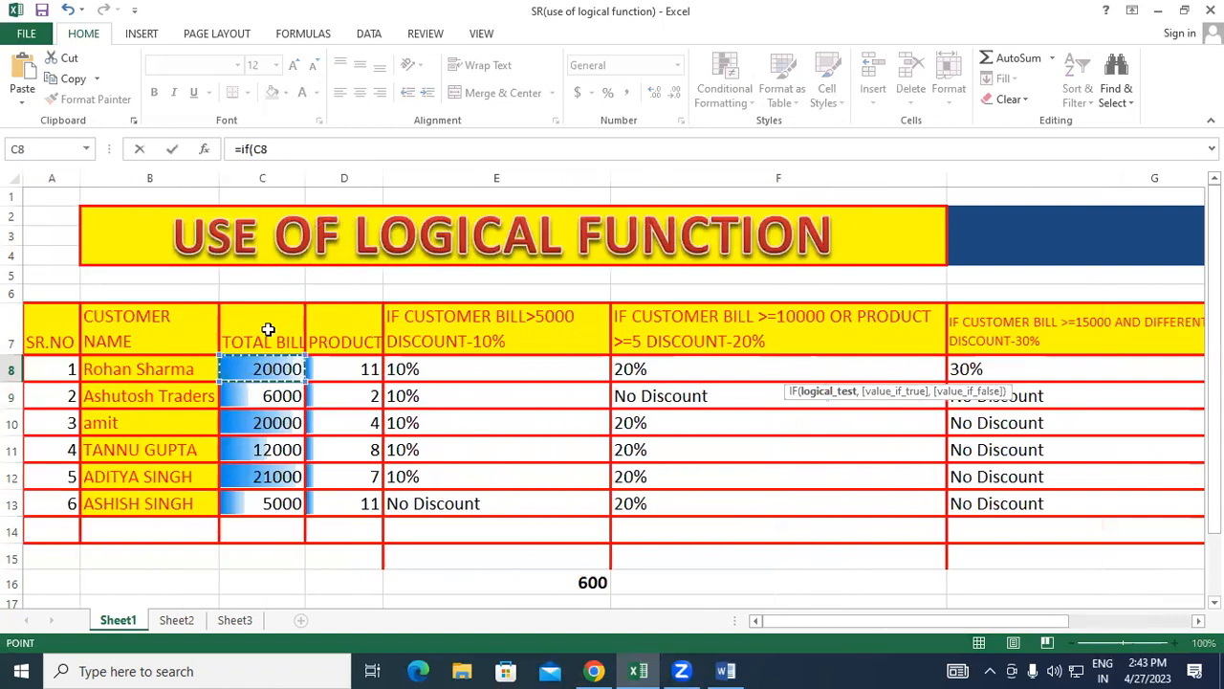
{"action": "left_click", "coordinate": [275, 149]}
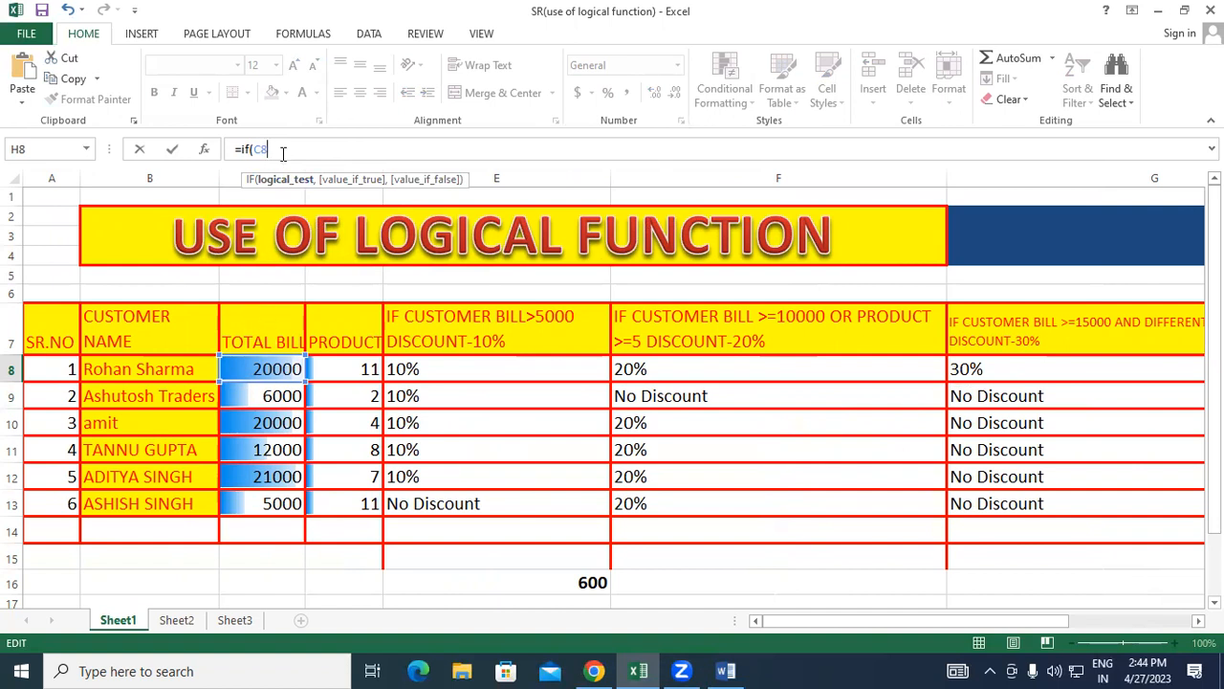
{"action": "type", "text": ">=10000,"}
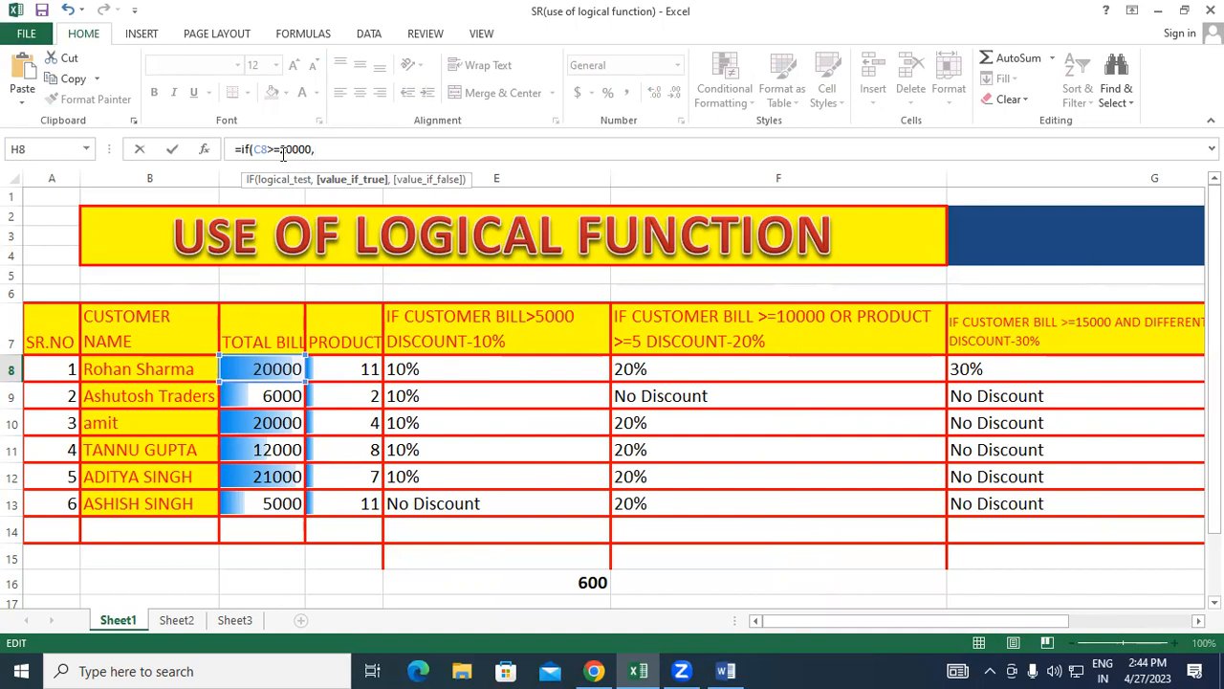
{"action": "type", "text": "\"Silver"}
{"action": "type", "text": "\","}
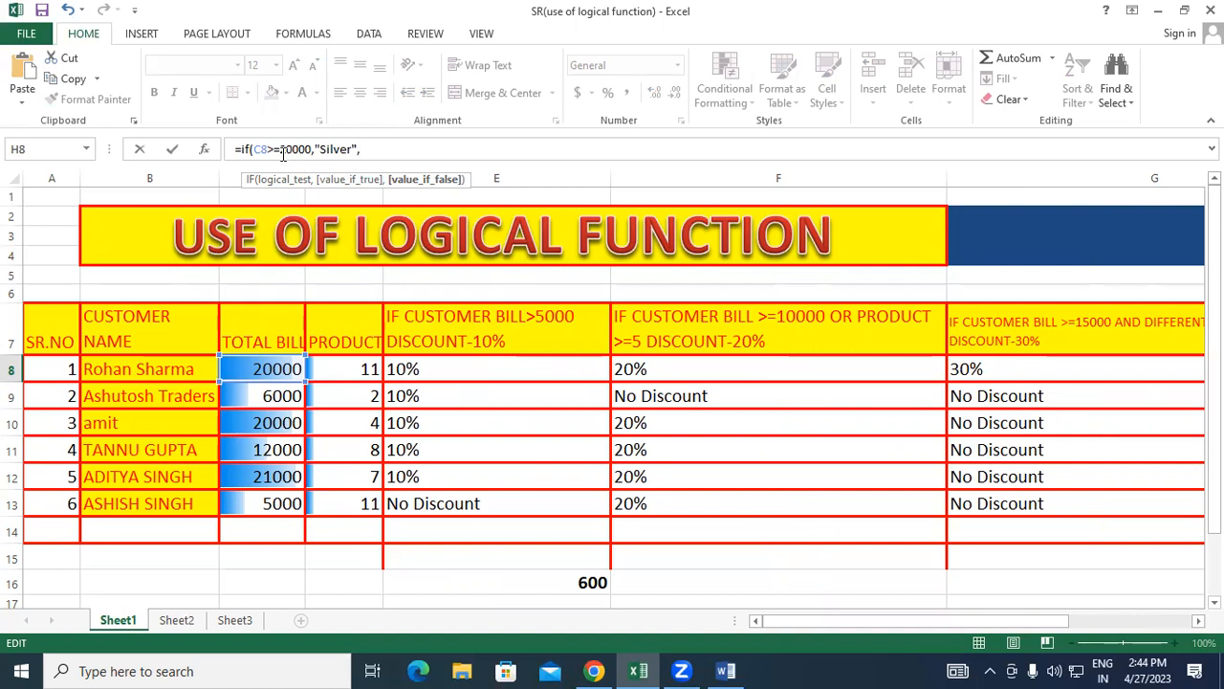
- Complete the H8 formula with a nested IF that tests C8>=10000, returning "Book" when true and "Pen" otherwise
{"action": "type", "text": "if("}
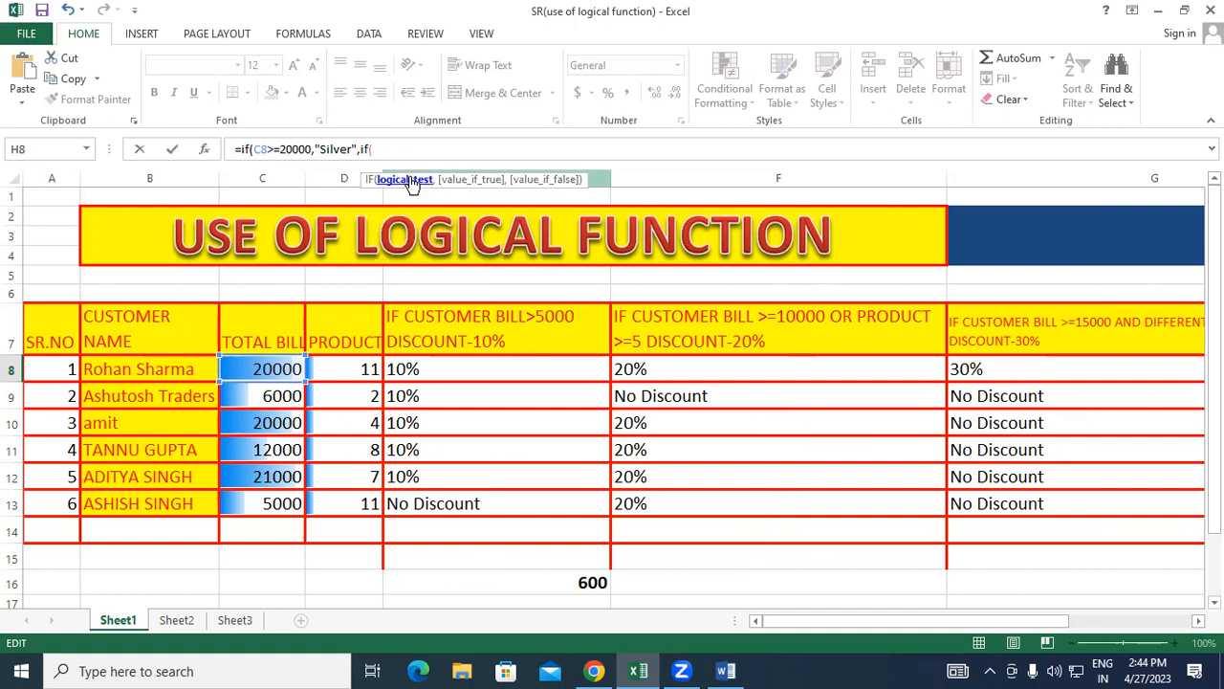
{"action": "left_click", "coordinate": [266, 369]}
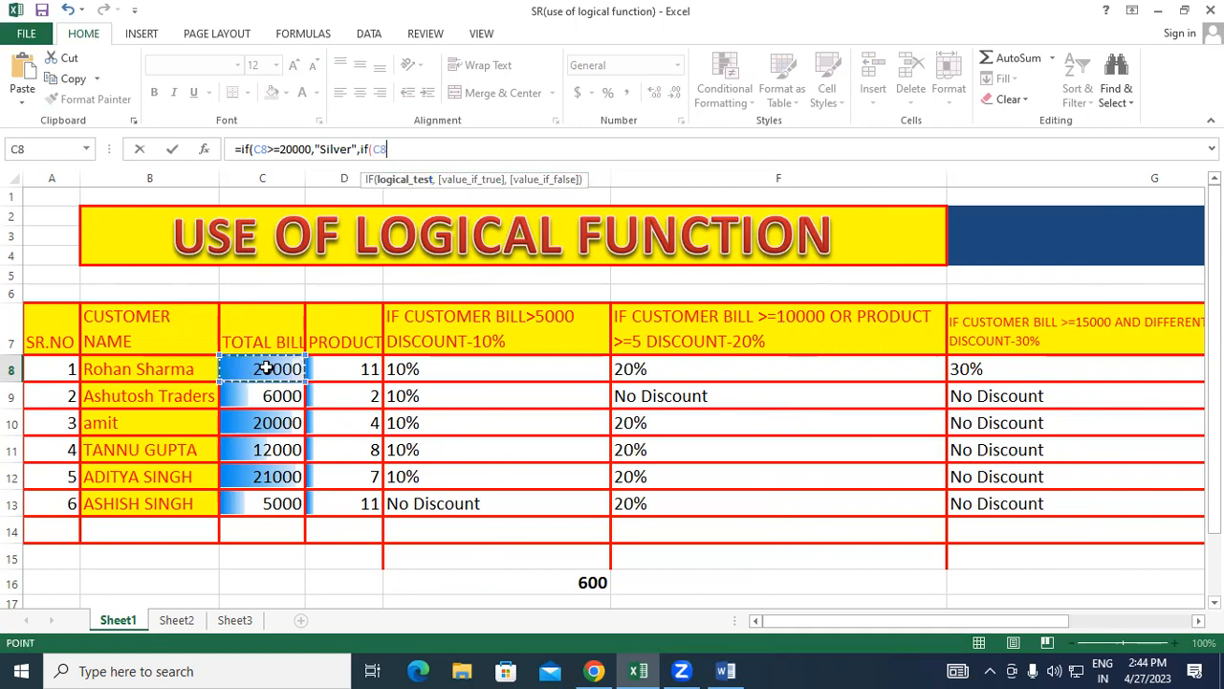
{"action": "type", "text": ">=1000"}
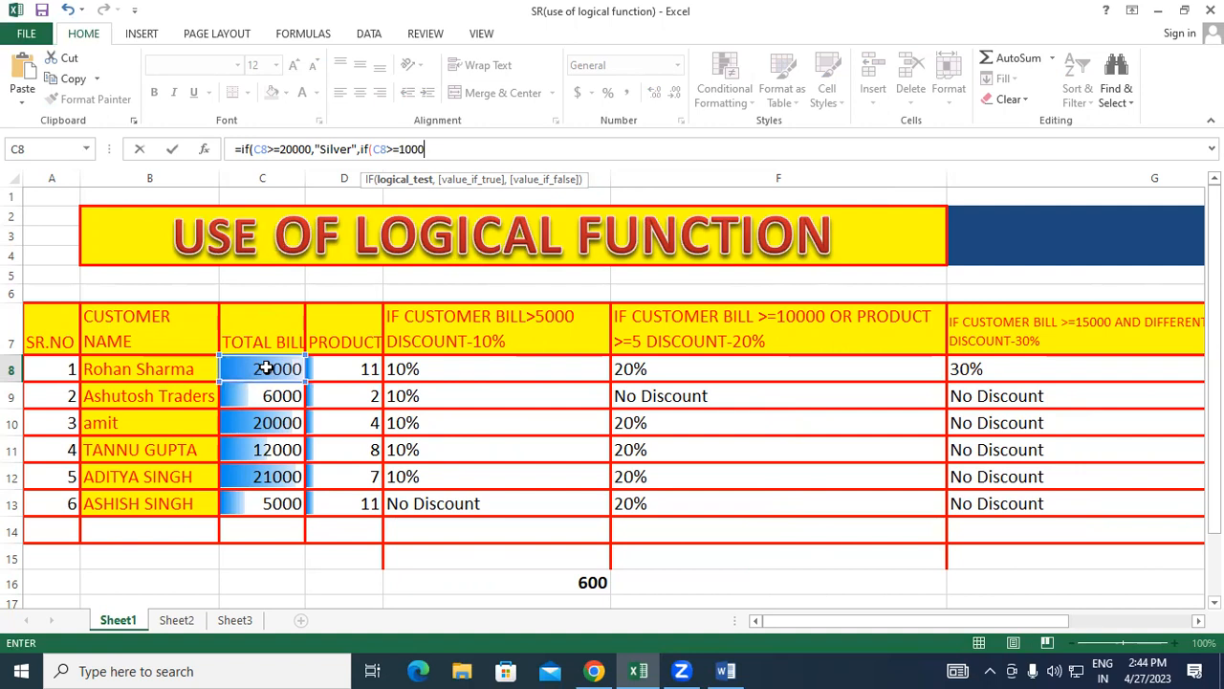
{"action": "type", "text": "0,\""}
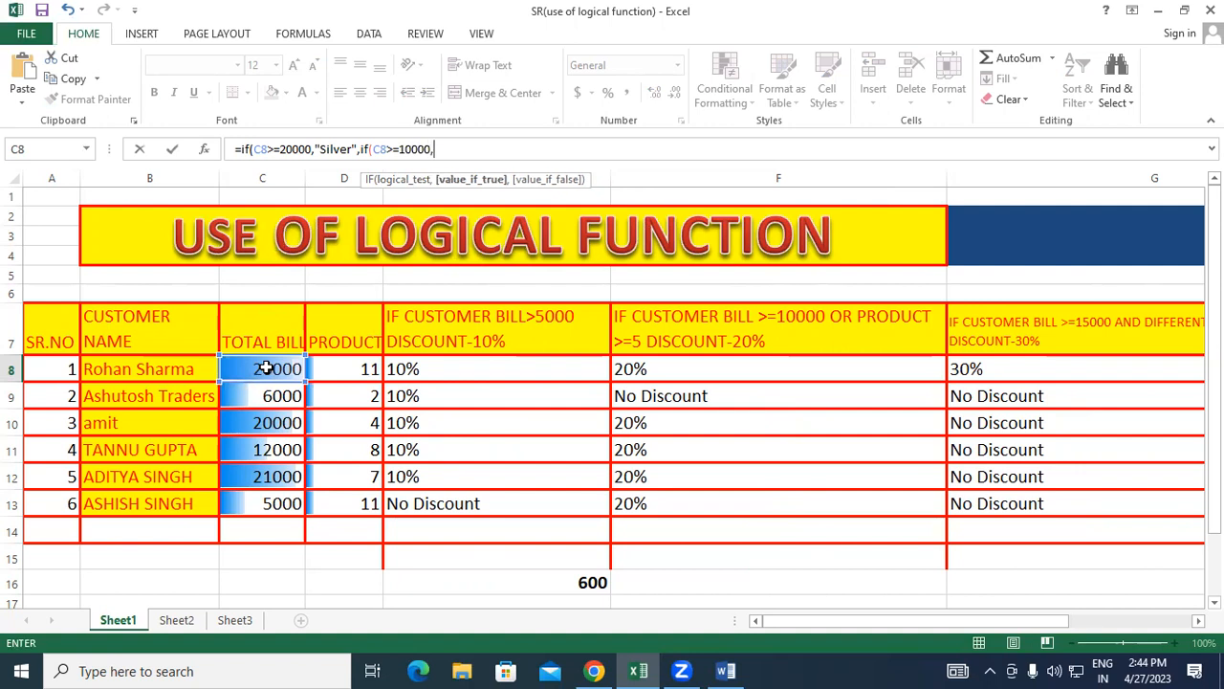
{"action": "type", "text": "Book\","}
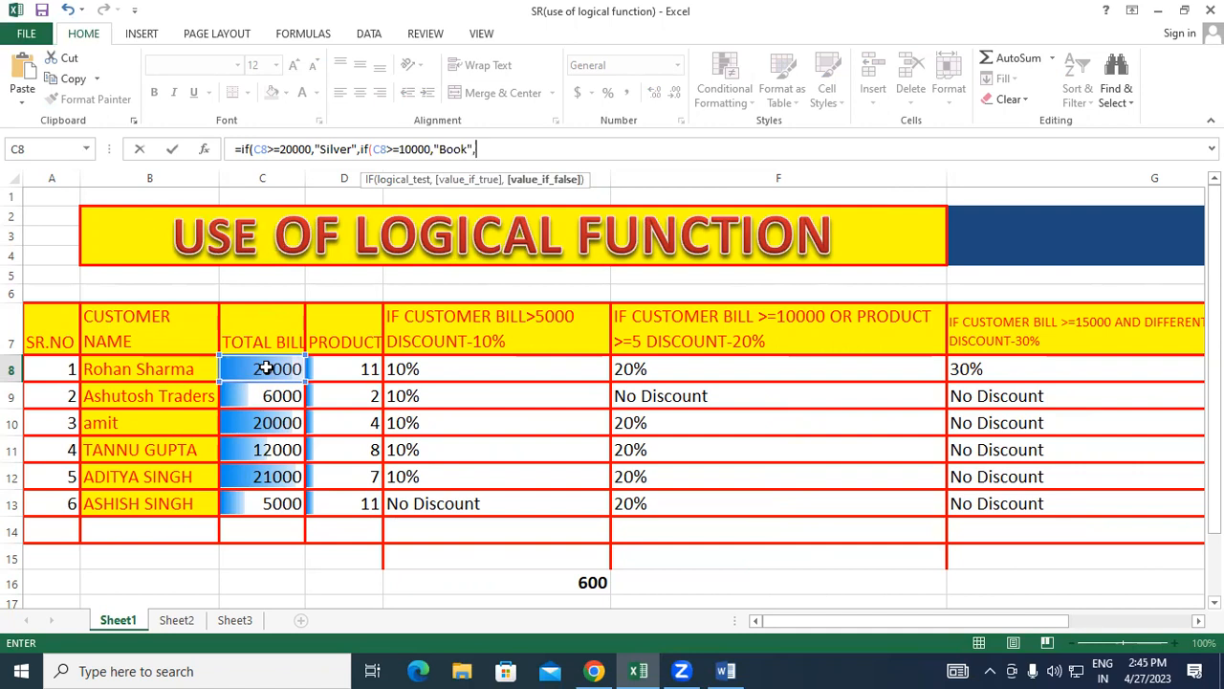
{"action": "type", "text": "\""}
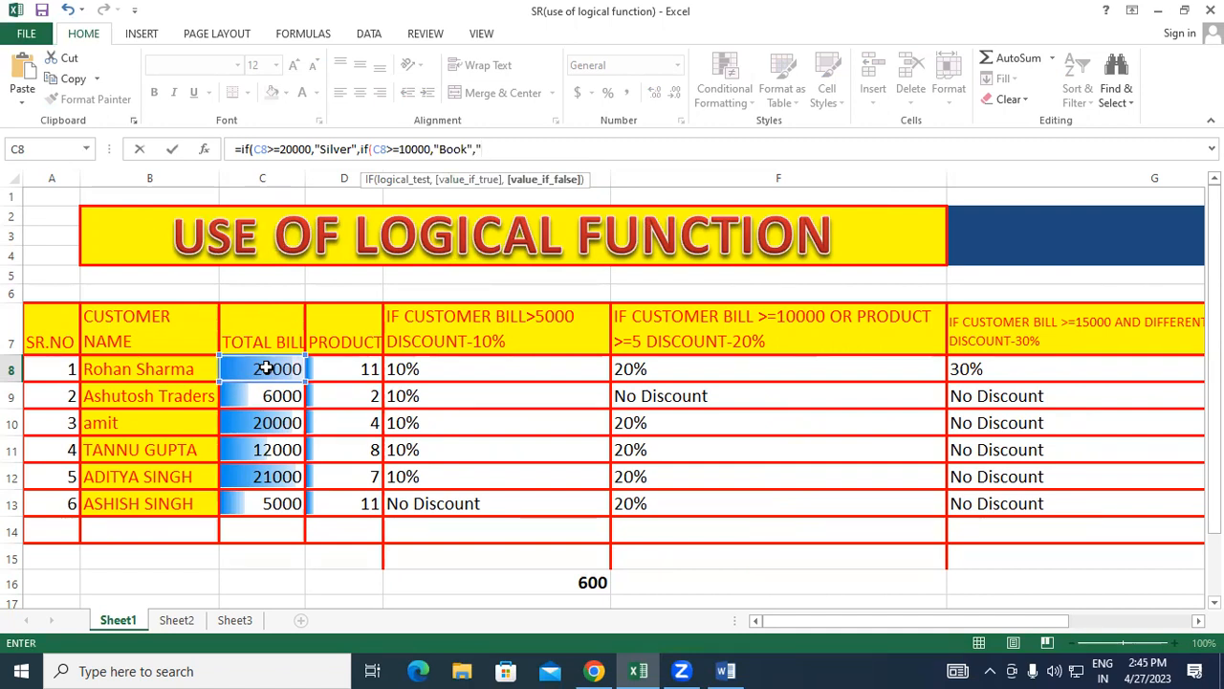
{"action": "type", "text": "Pen"}
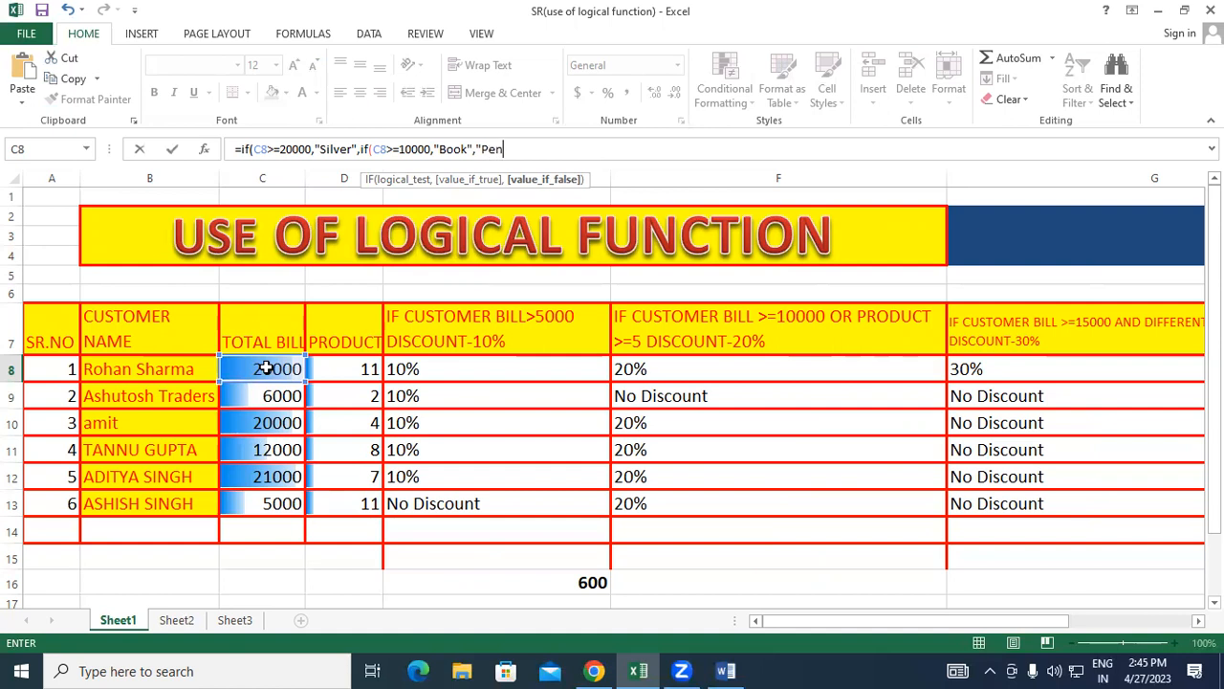
{"action": "type", "text": "\""}
{"action": "type", "text": "))"}
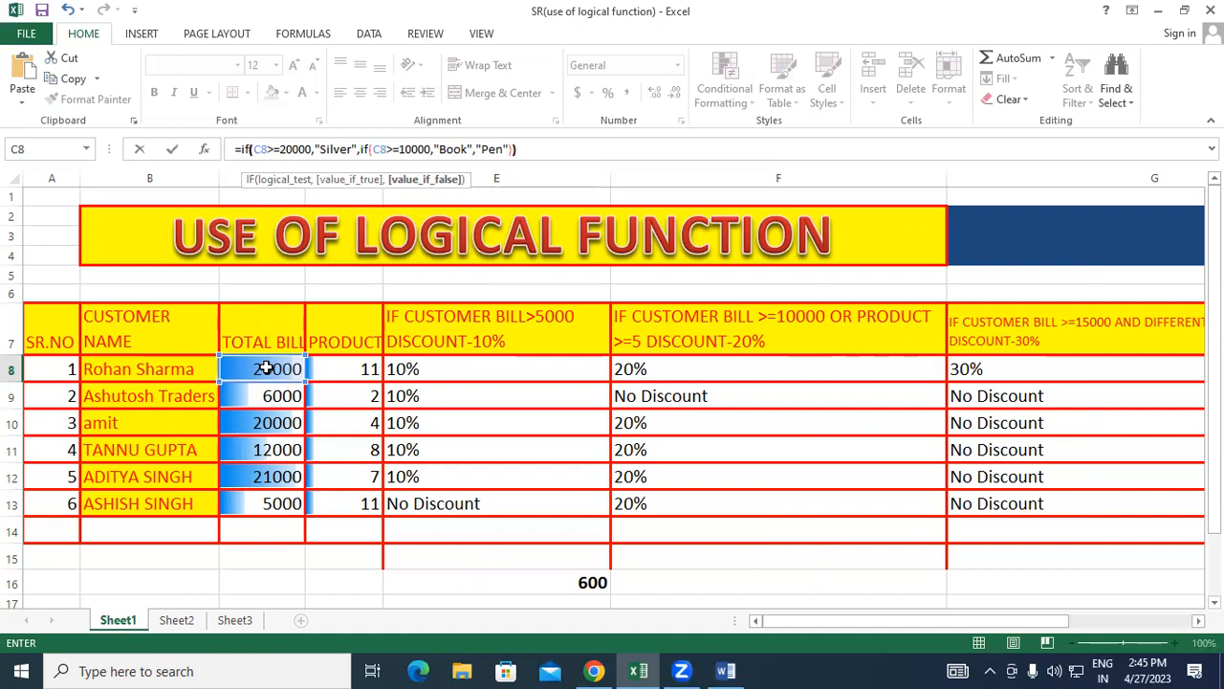
{"action": "key", "text": "Return"}
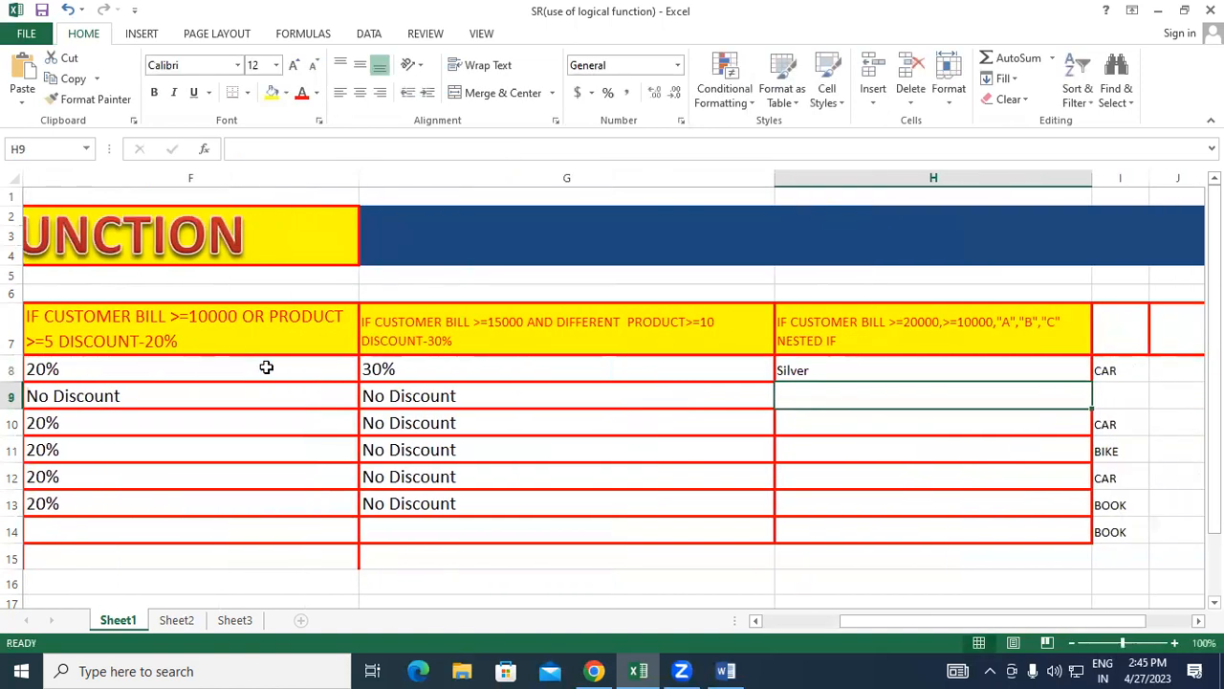
- Set the first customer's total bill in C8 to 10000 to test the nested IF formula
{"action": "left_click", "coordinate": [891, 373]}
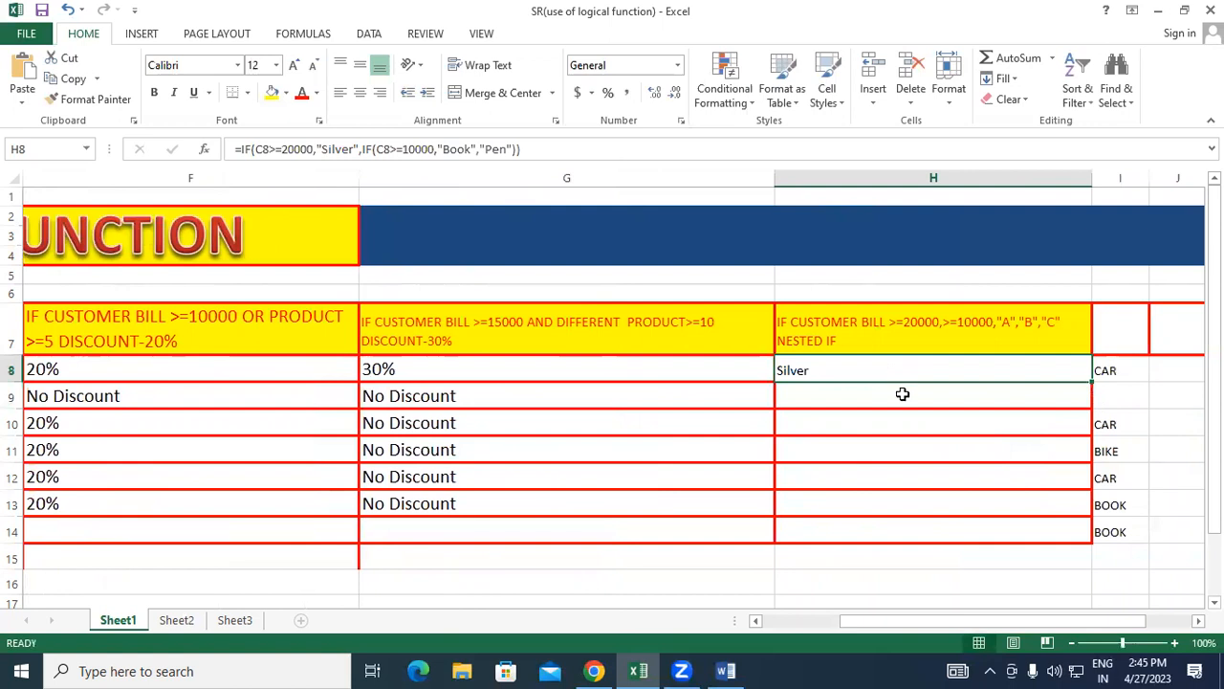
{"action": "left_click_drag", "start_coordinate": [838, 622], "coordinate": [770, 621]}
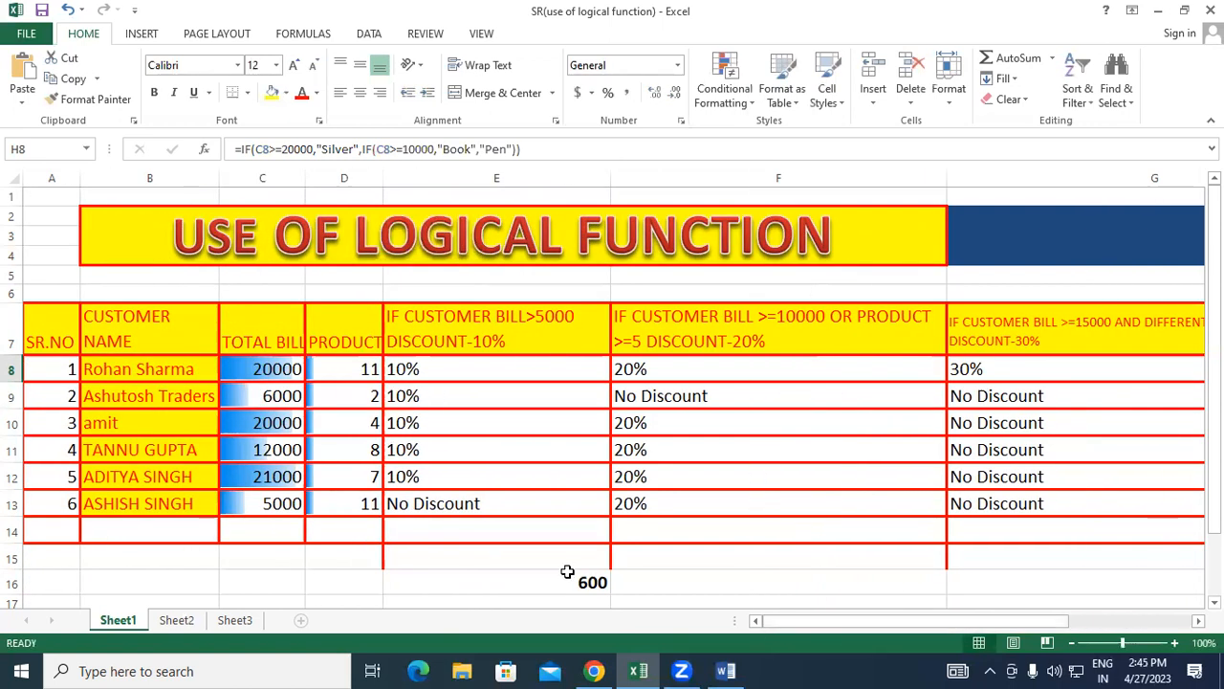
{"action": "left_click", "coordinate": [270, 374]}
{"action": "type", "text": "100"}
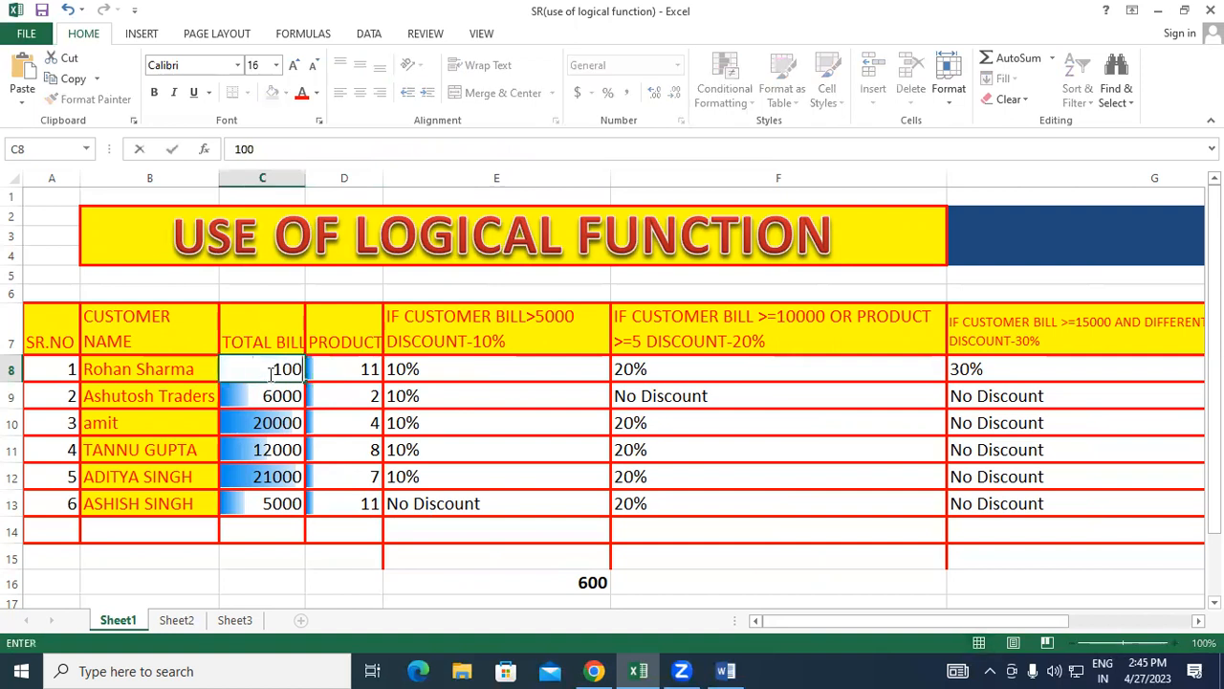
{"action": "type", "text": "00"}
{"action": "key", "text": "Return"}
- Fill the nested IF formula from H8 down through H13
{"action": "left_click_drag", "start_coordinate": [941, 622], "coordinate": [1018, 617]}
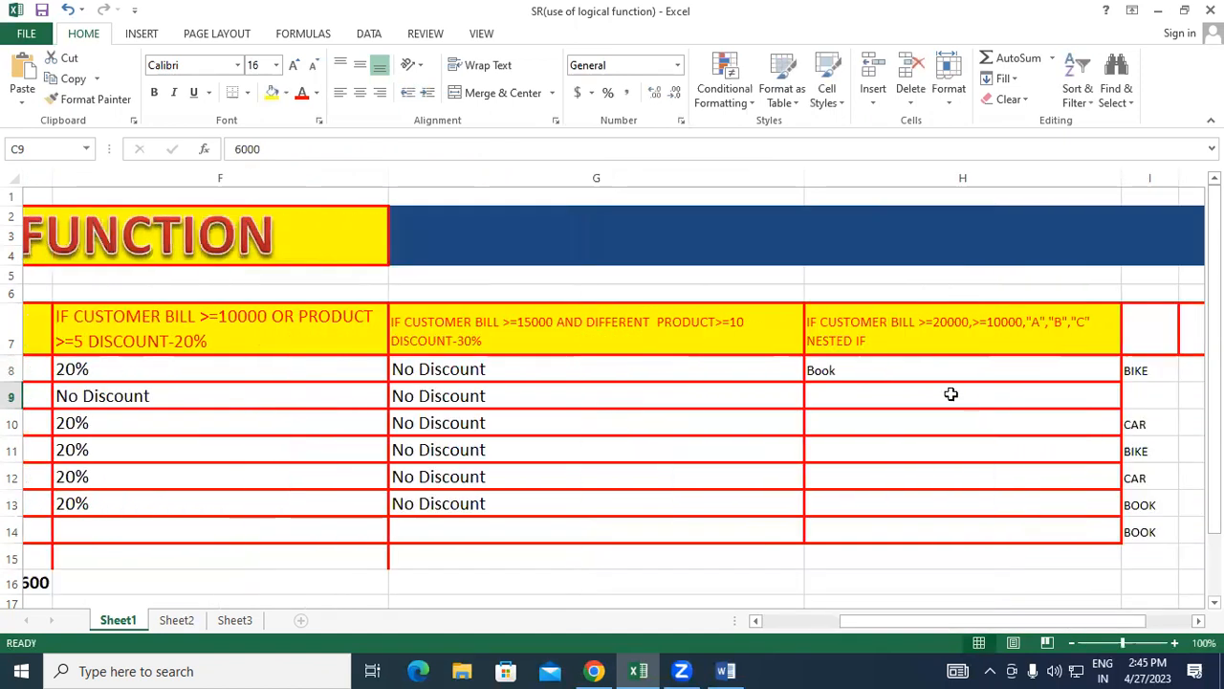
{"action": "left_click", "coordinate": [868, 369]}
{"action": "left_click_drag", "start_coordinate": [1094, 381], "coordinate": [1098, 516]}
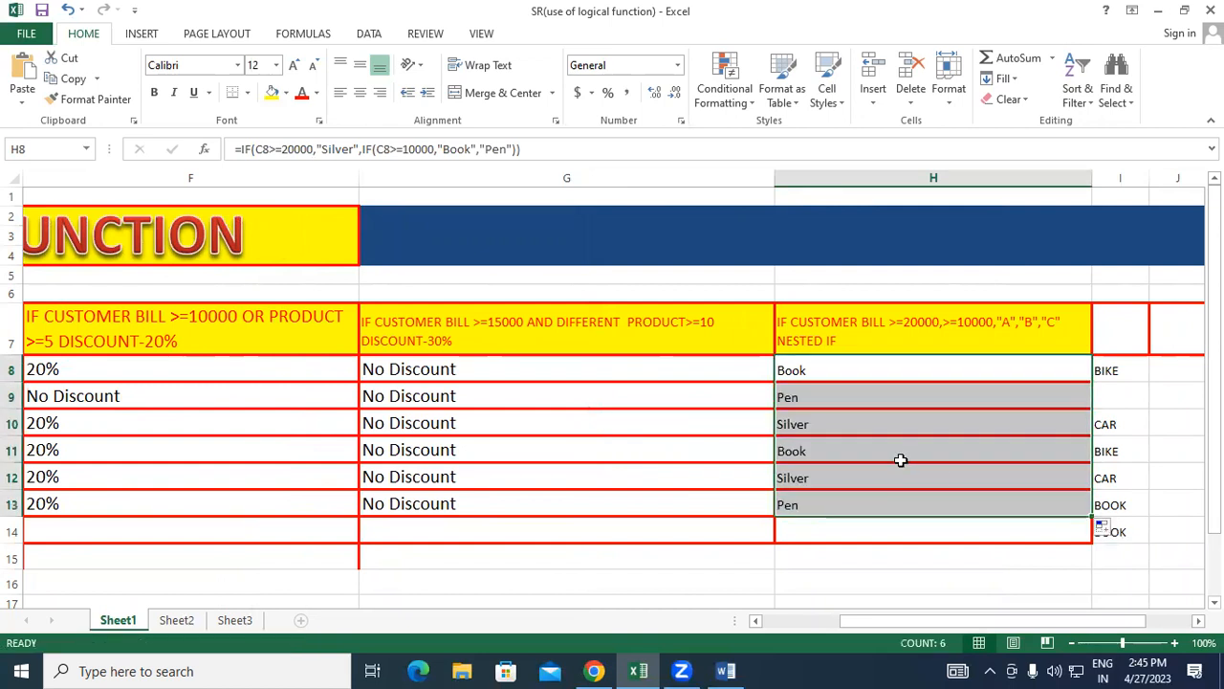
- Examine the nested IF results and formulas in H8 through H13 one cell at a time
{"action": "left_click", "coordinate": [791, 376]}
{"action": "left_click", "coordinate": [800, 402]}
{"action": "left_click", "coordinate": [807, 428]}
{"action": "left_click", "coordinate": [811, 451]}
{"action": "left_click", "coordinate": [809, 483]}
{"action": "left_click", "coordinate": [820, 497]}
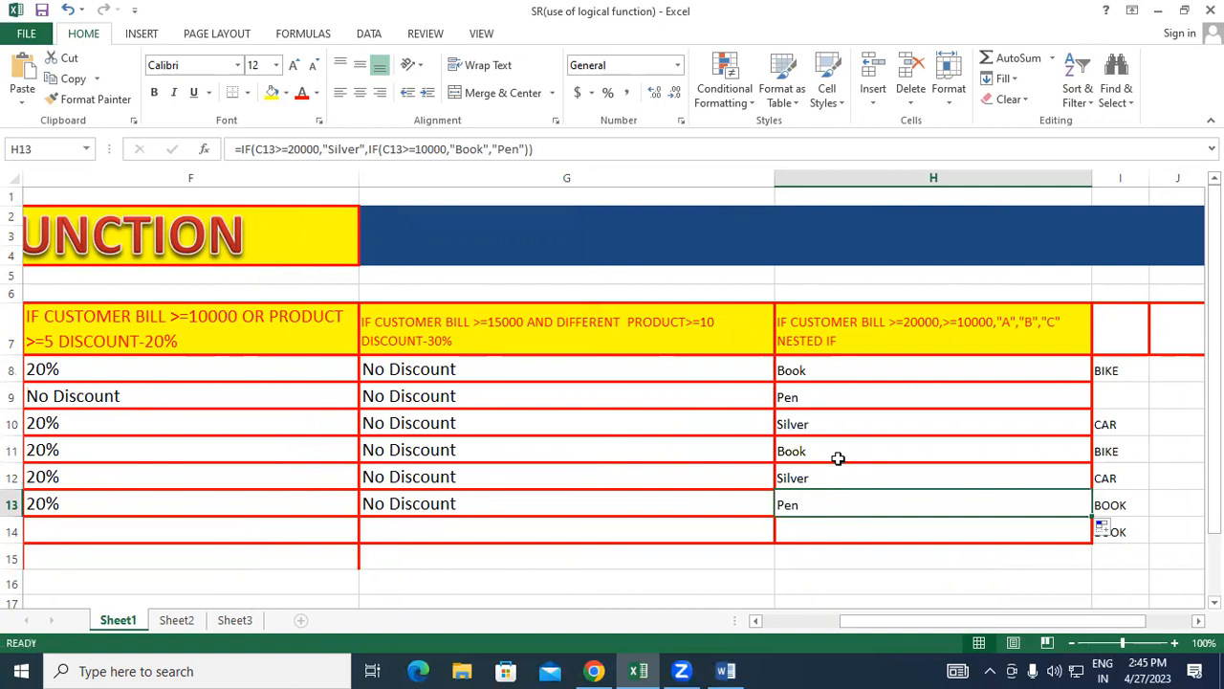
{"action": "left_click_drag", "start_coordinate": [940, 622], "coordinate": [745, 627]}
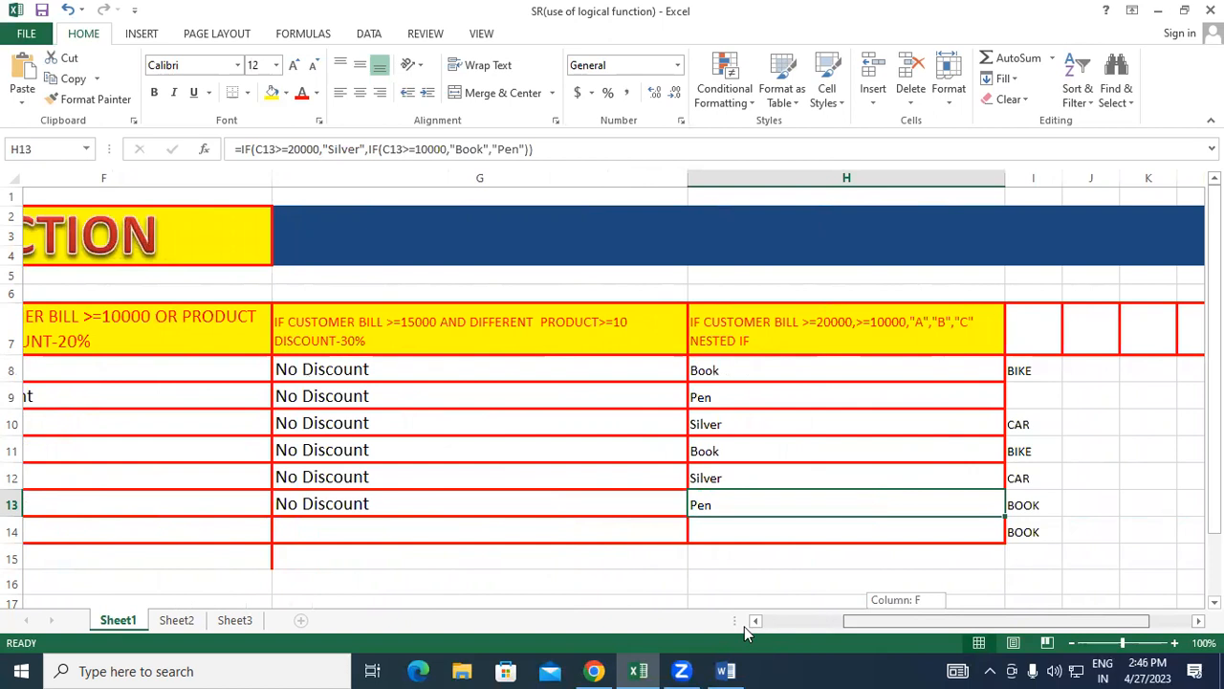
{"action": "left_click_drag", "start_coordinate": [744, 627], "coordinate": [744, 627]}
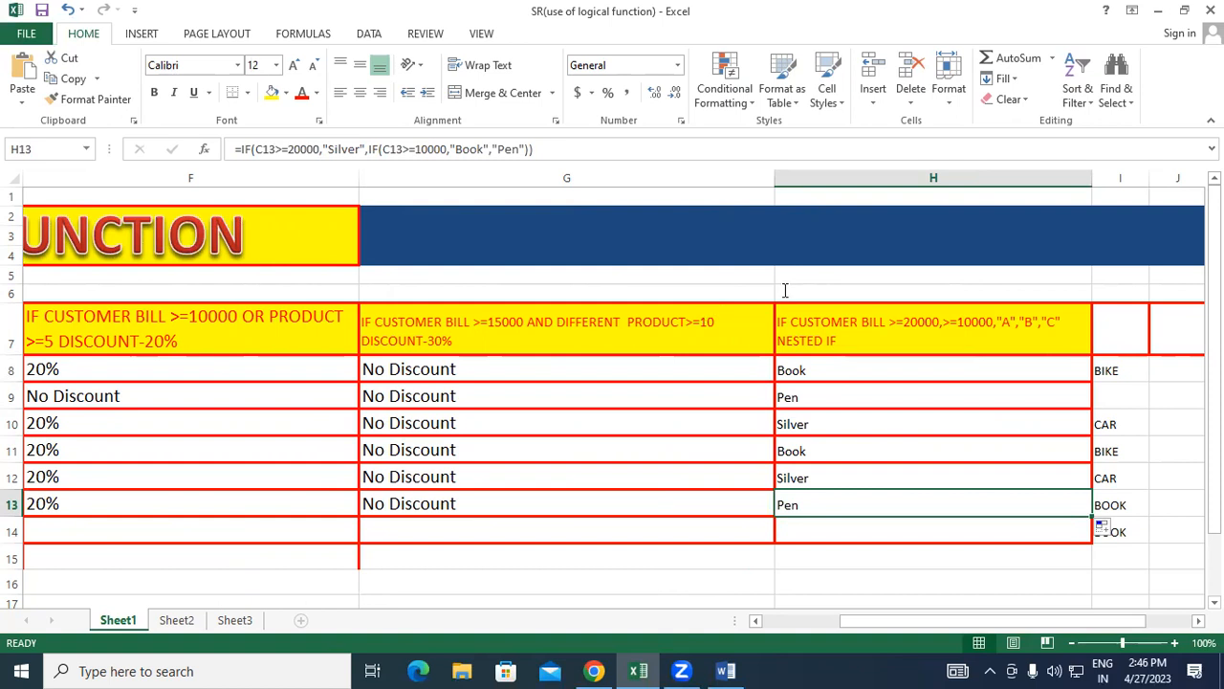
- Copy the formula text from H8 and paste it below the AND formula in the Word document
{"action": "left_click", "coordinate": [726, 671]}
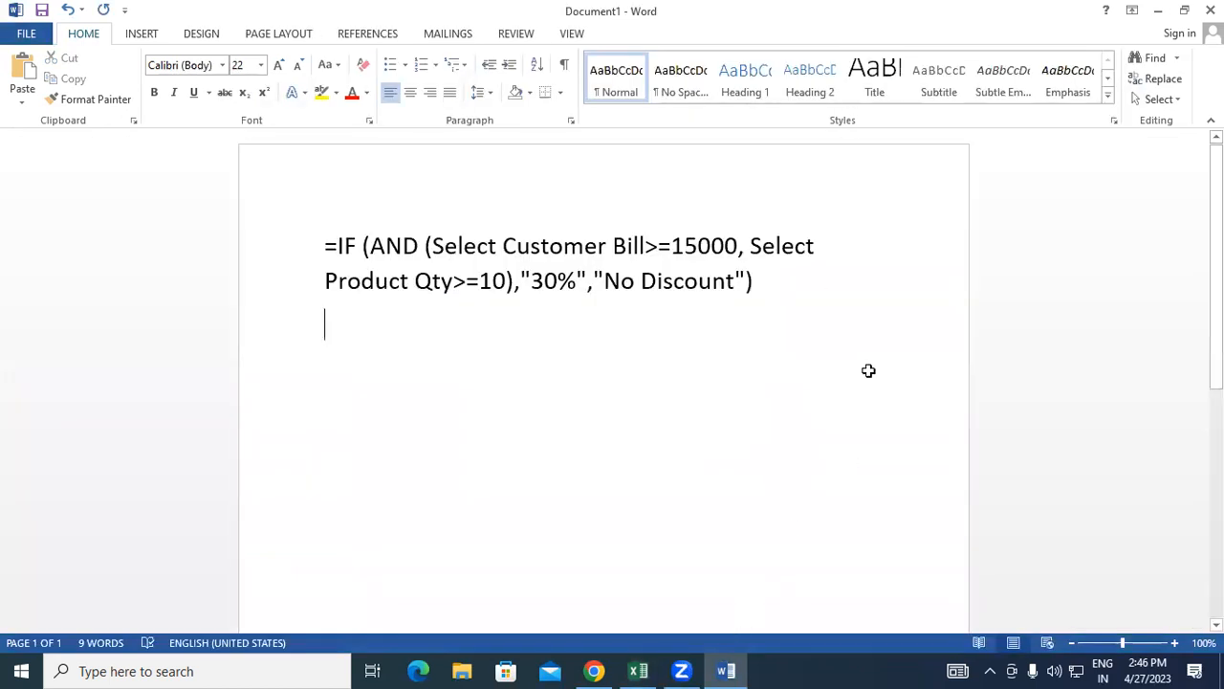
{"action": "key", "text": "alt+Tab"}
{"action": "double_click", "coordinate": [919, 376]}
{"action": "left_click_drag", "start_coordinate": [1086, 372], "coordinate": [748, 371]}
{"action": "right_click", "coordinate": [886, 371]}
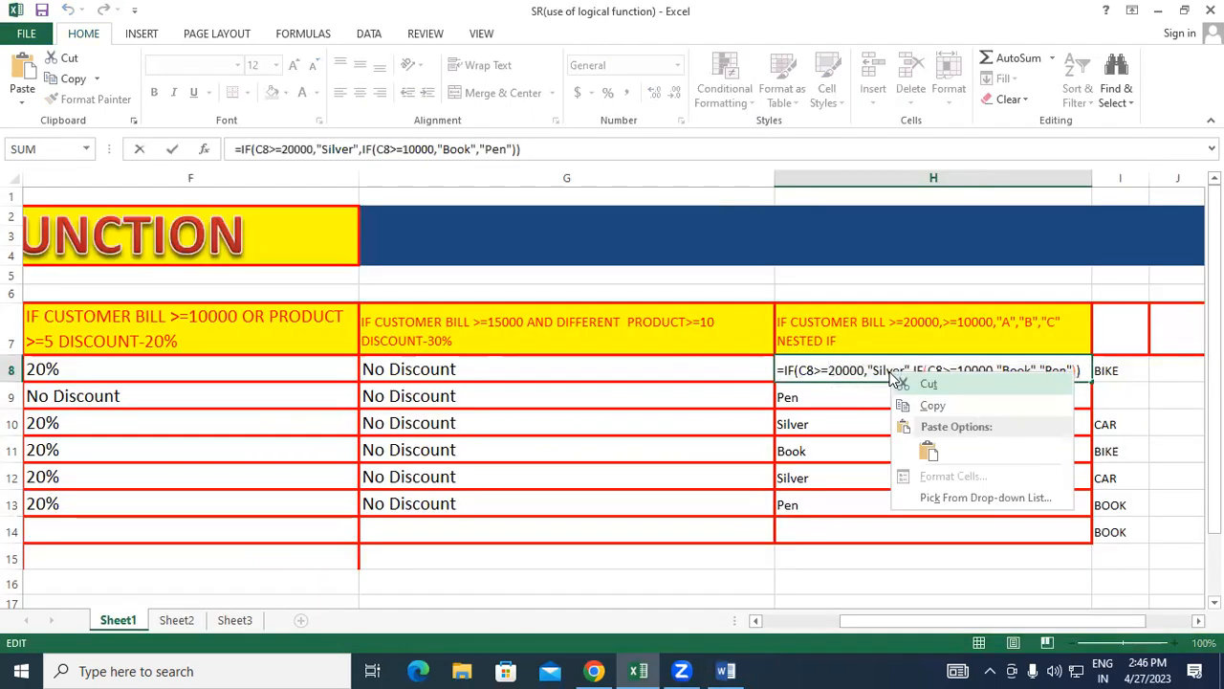
{"action": "left_click", "coordinate": [929, 410]}
{"action": "key", "text": "alt+Tab"}
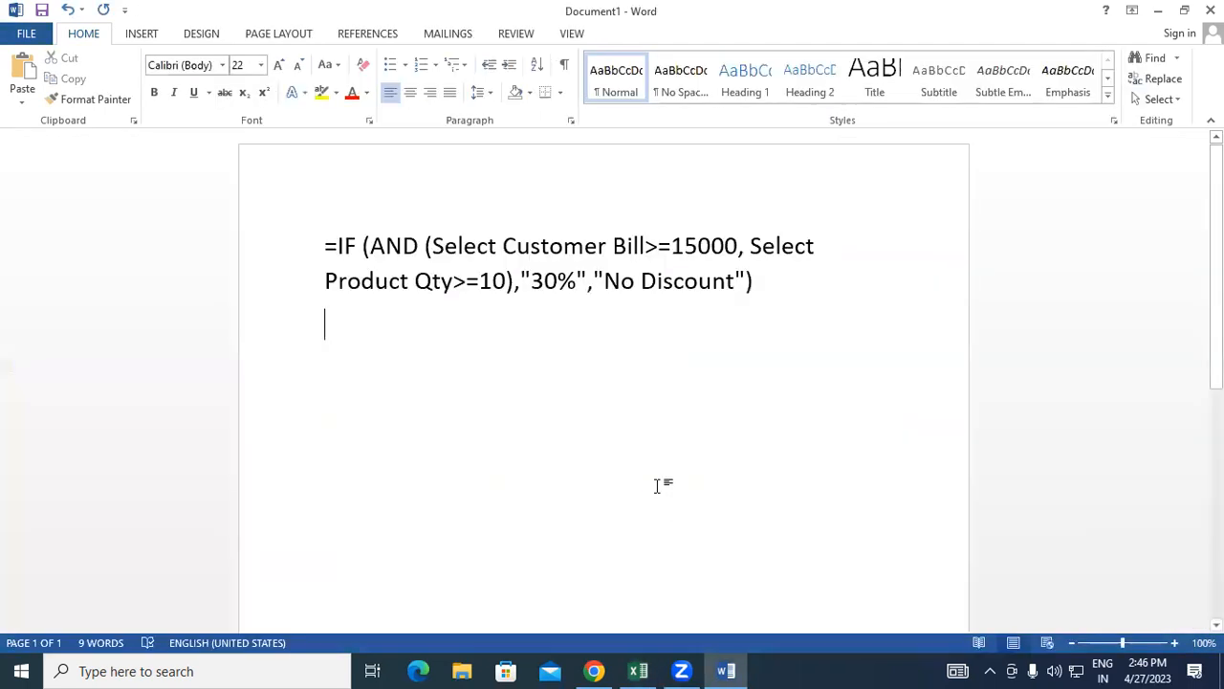
{"action": "right_click", "coordinate": [354, 361]}
{"action": "left_click", "coordinate": [392, 440]}
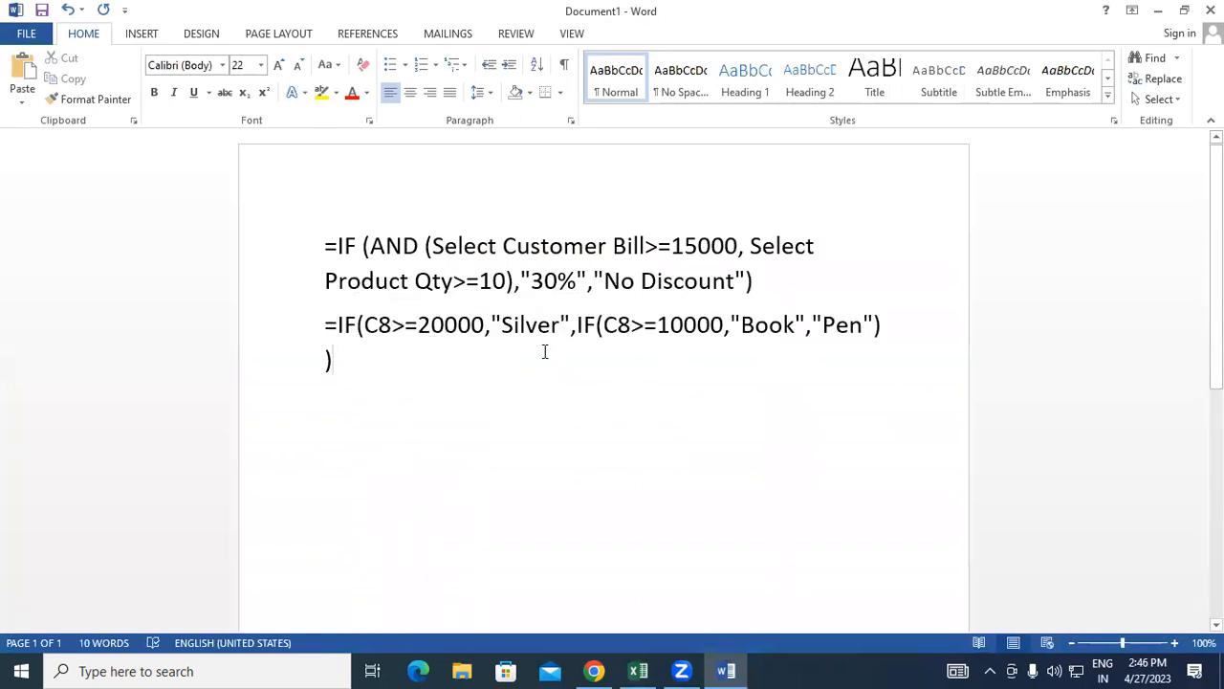
- Replace the first C8 reference in the pasted nested IF formula with "Select Customer Bill", copied from the AND formula
{"action": "left_click_drag", "start_coordinate": [392, 327], "coordinate": [365, 326]}
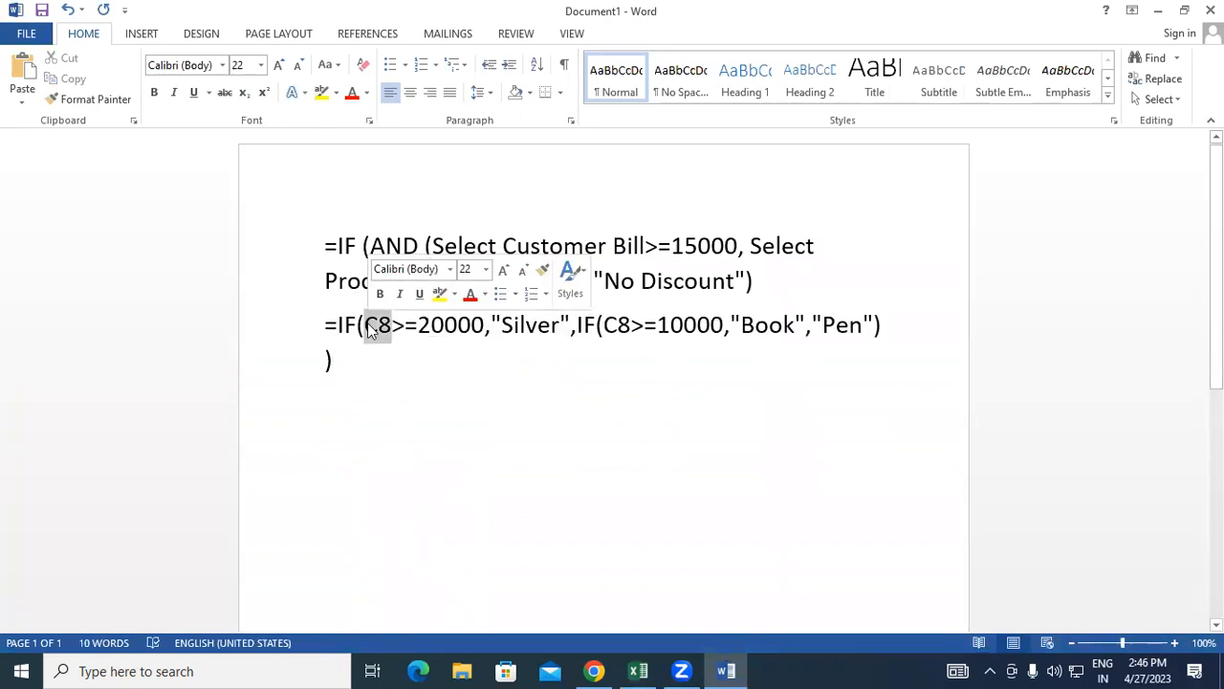
{"action": "left_click", "coordinate": [562, 251]}
{"action": "left_click_drag", "start_coordinate": [646, 247], "coordinate": [454, 248]}
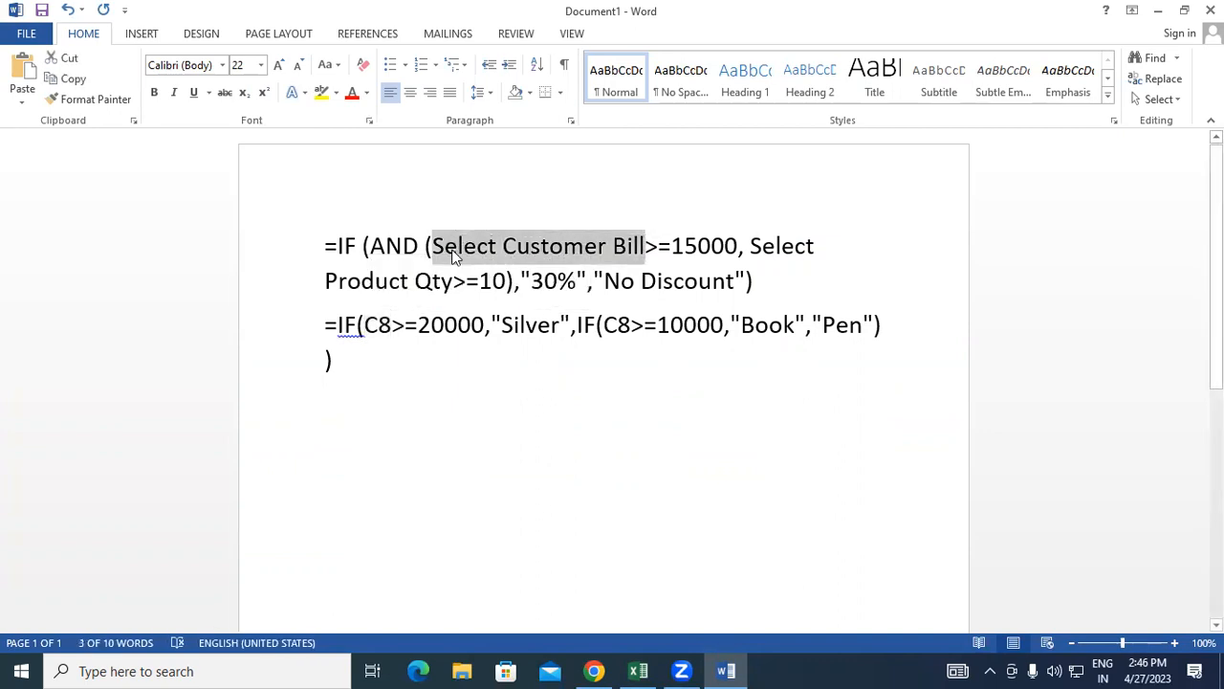
{"action": "left_click_drag", "start_coordinate": [368, 325], "coordinate": [392, 325]}
{"action": "key", "text": "ctrl+v"}
- Accept the grammar suggestions that add spaces after both IF words and after the comma following "Silver"
{"action": "left_click", "coordinate": [361, 325]}
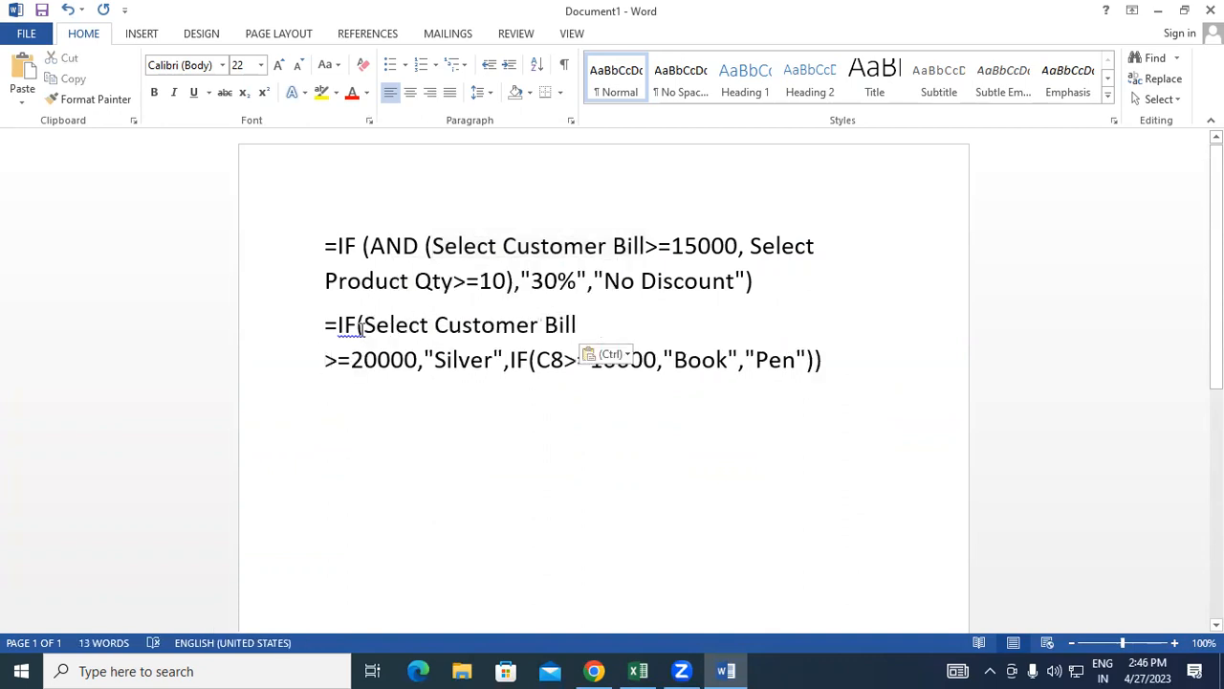
{"action": "right_click", "coordinate": [353, 334]}
{"action": "left_click", "coordinate": [394, 353]}
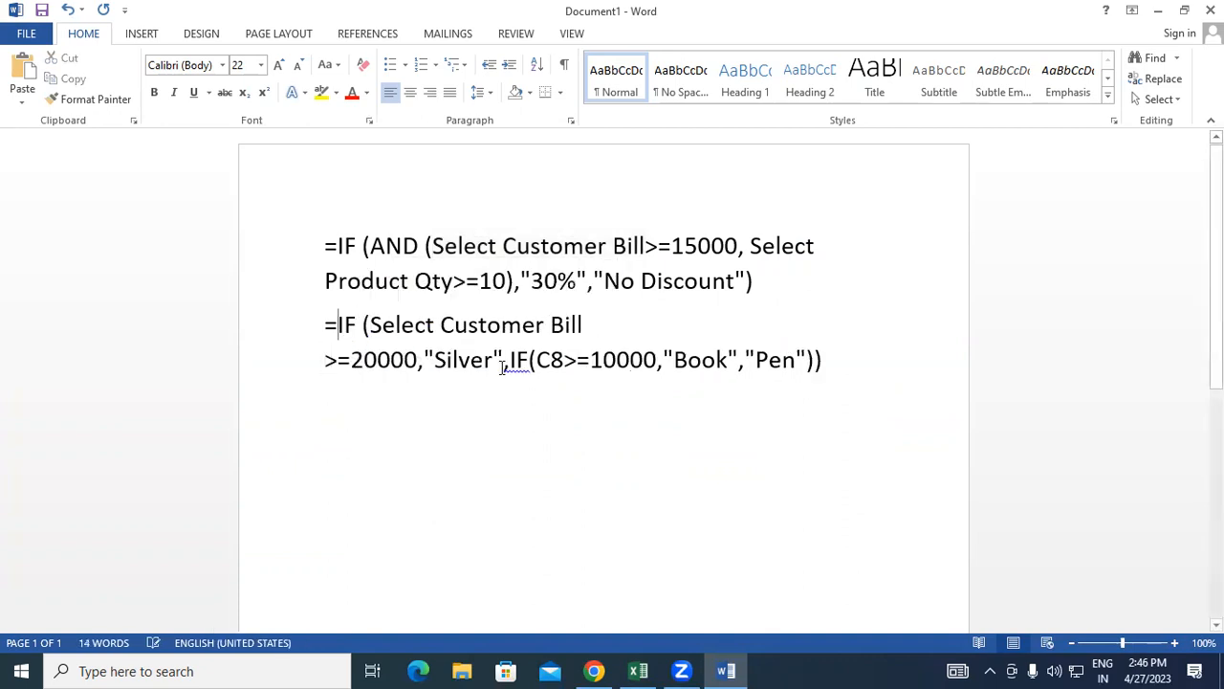
{"action": "right_click", "coordinate": [350, 373]}
{"action": "left_click", "coordinate": [404, 386]}
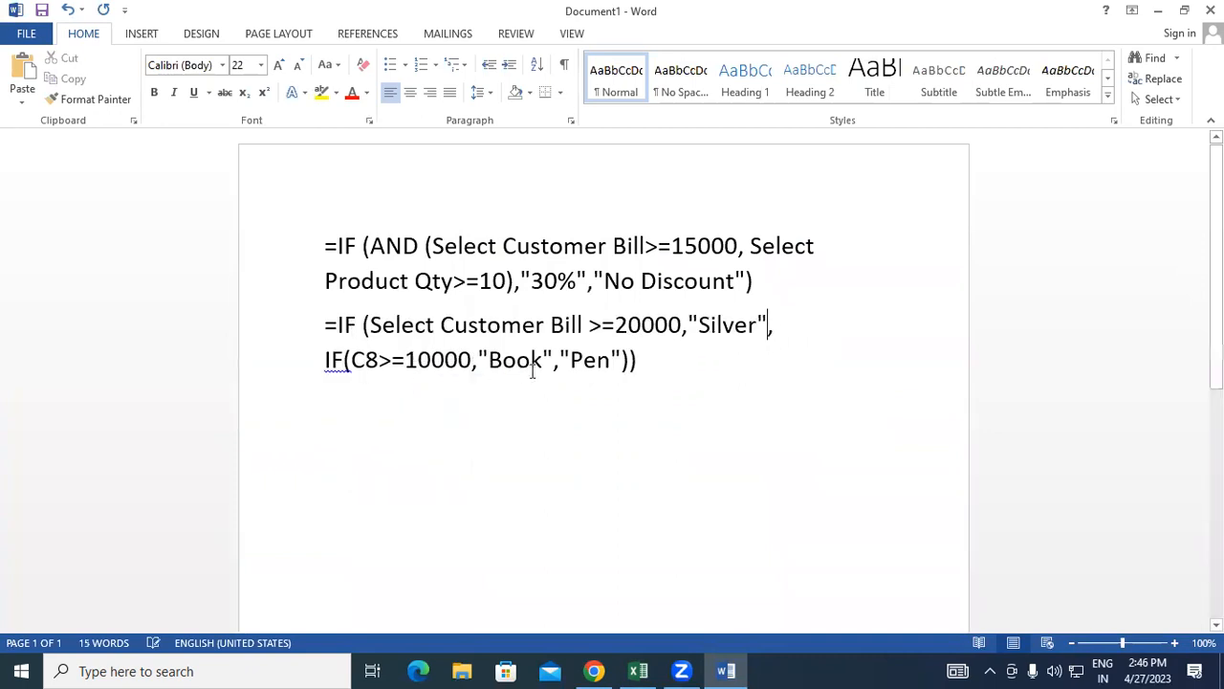
{"action": "right_click", "coordinate": [348, 358]}
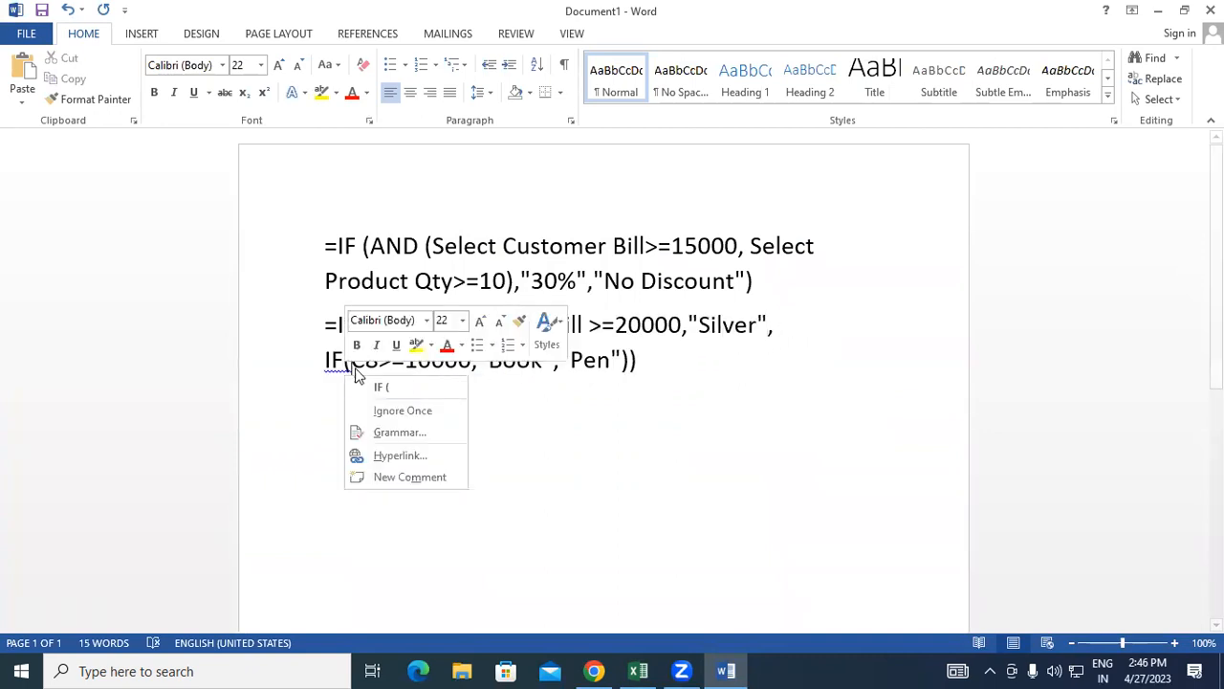
{"action": "left_click", "coordinate": [405, 385]}
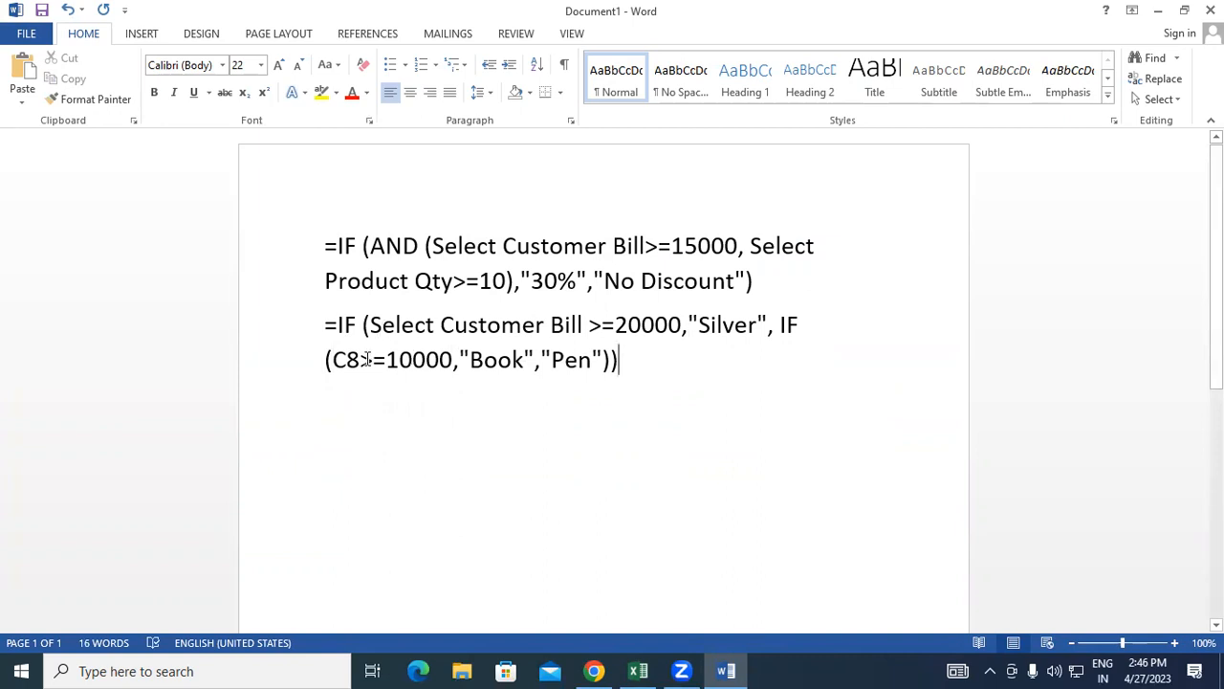
- Replace the remaining C8 reference with "Select Customer Bill" and delete the AND formula above the nested IF formula
{"action": "left_click_drag", "start_coordinate": [362, 358], "coordinate": [333, 359]}
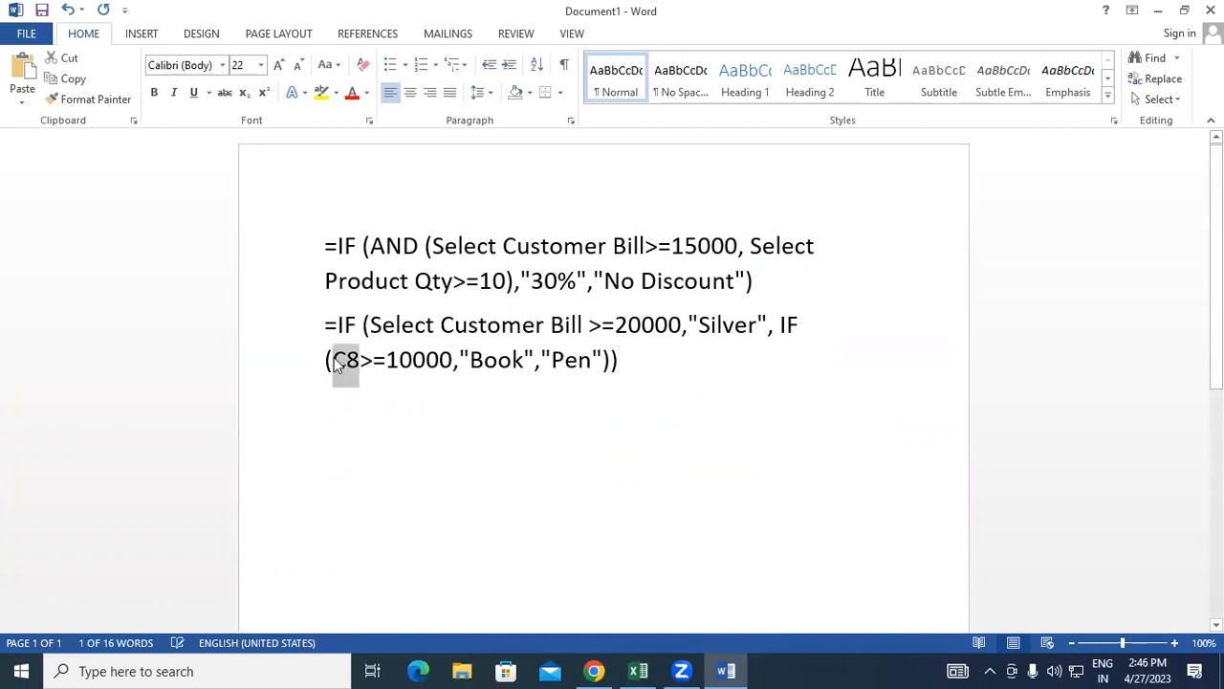
{"action": "key", "text": "ctrl+v"}
{"action": "left_click_drag", "start_coordinate": [325, 247], "coordinate": [763, 273]}
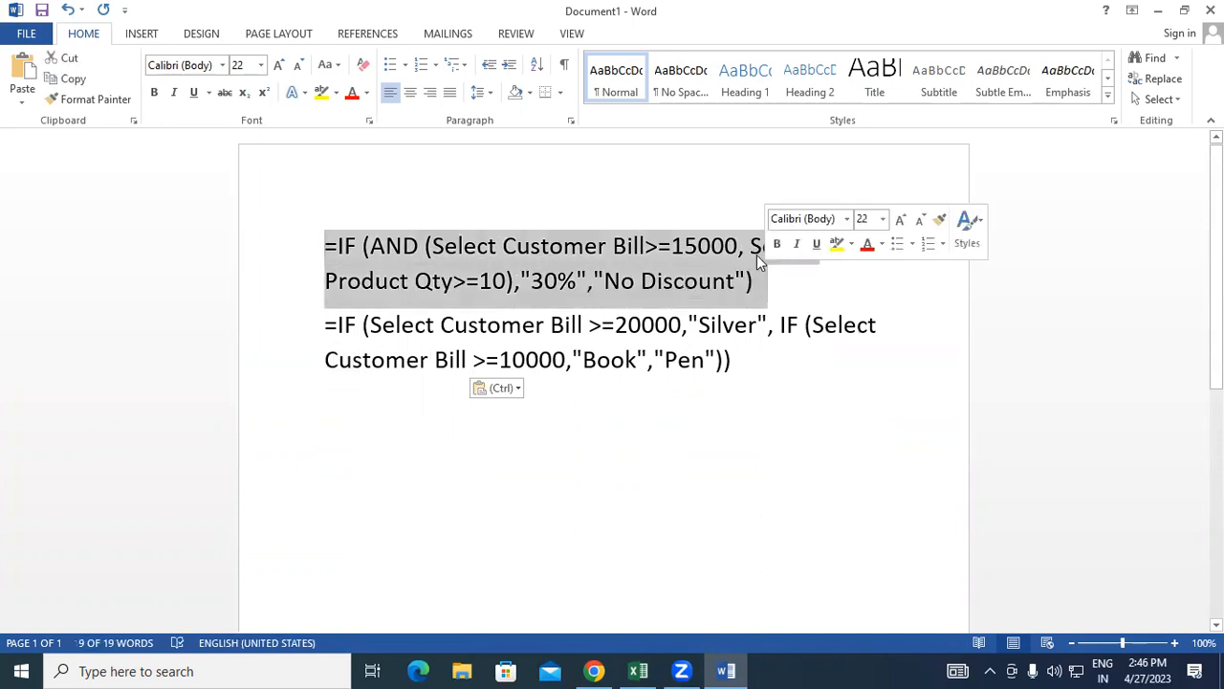
{"action": "key", "text": "Delete"}
{"action": "left_click", "coordinate": [807, 296]}
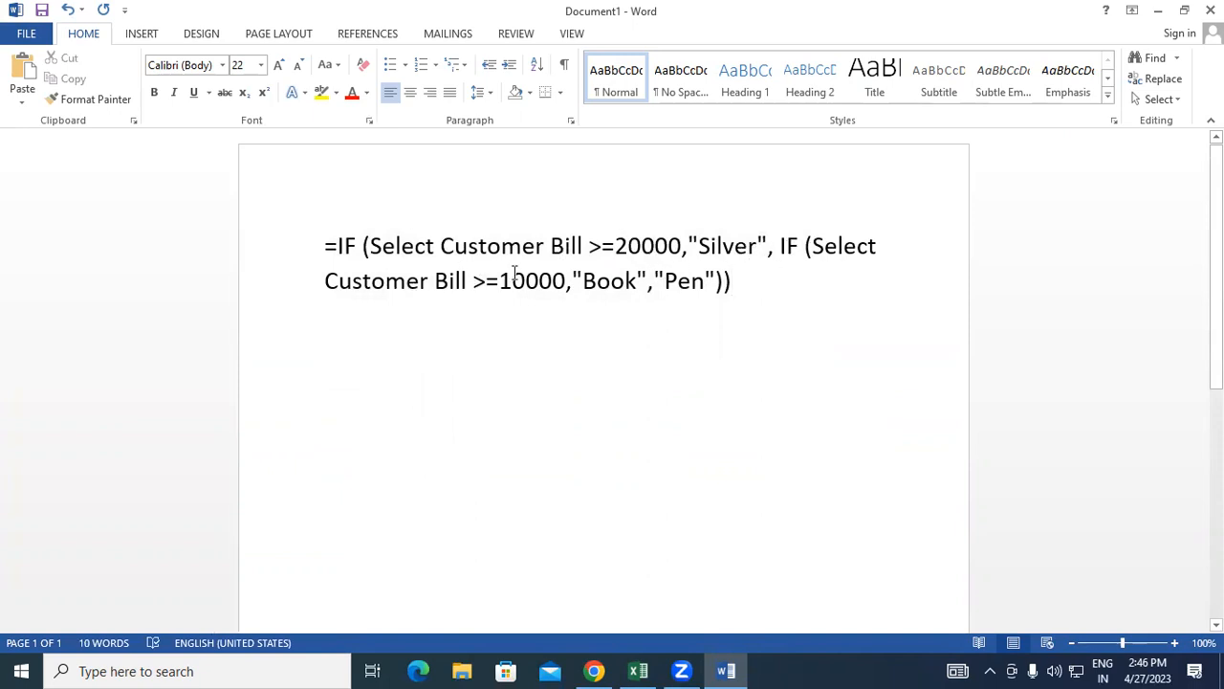
- Enlarge the document view to 170% to examine the nested IF formula text
{"action": "left_click_drag", "start_coordinate": [324, 247], "coordinate": [782, 290]}
{"action": "left_click", "coordinate": [798, 296]}
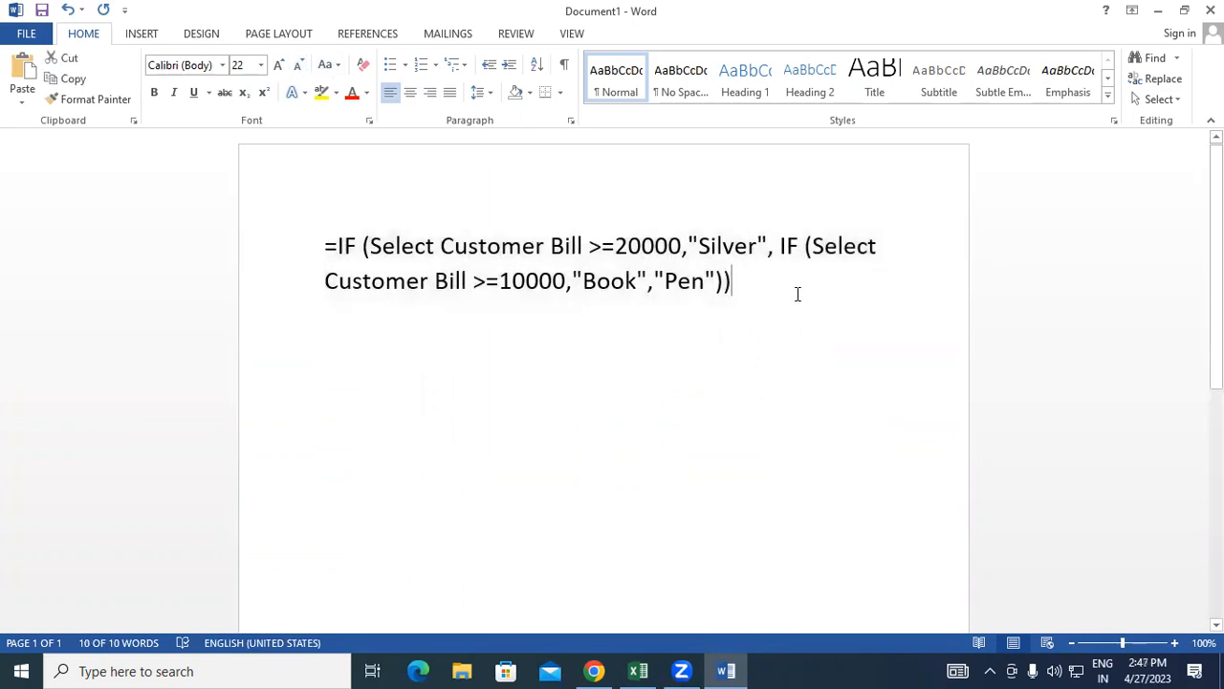
{"action": "left_click", "coordinate": [1174, 643]}
{"action": "left_click", "coordinate": [1176, 643]}
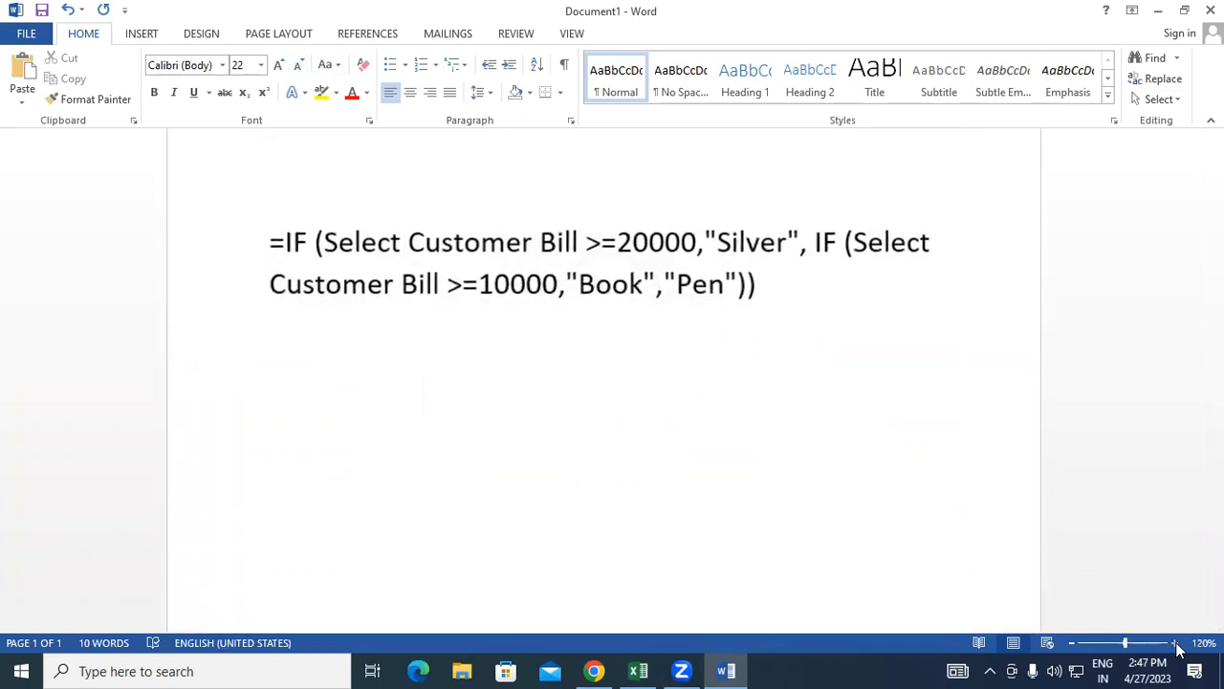
{"action": "left_click", "coordinate": [1175, 643]}
{"action": "left_click", "coordinate": [1175, 643]}
{"action": "left_click", "coordinate": [1176, 643]}
{"action": "left_click", "coordinate": [1175, 643]}
{"action": "left_click", "coordinate": [1175, 643]}
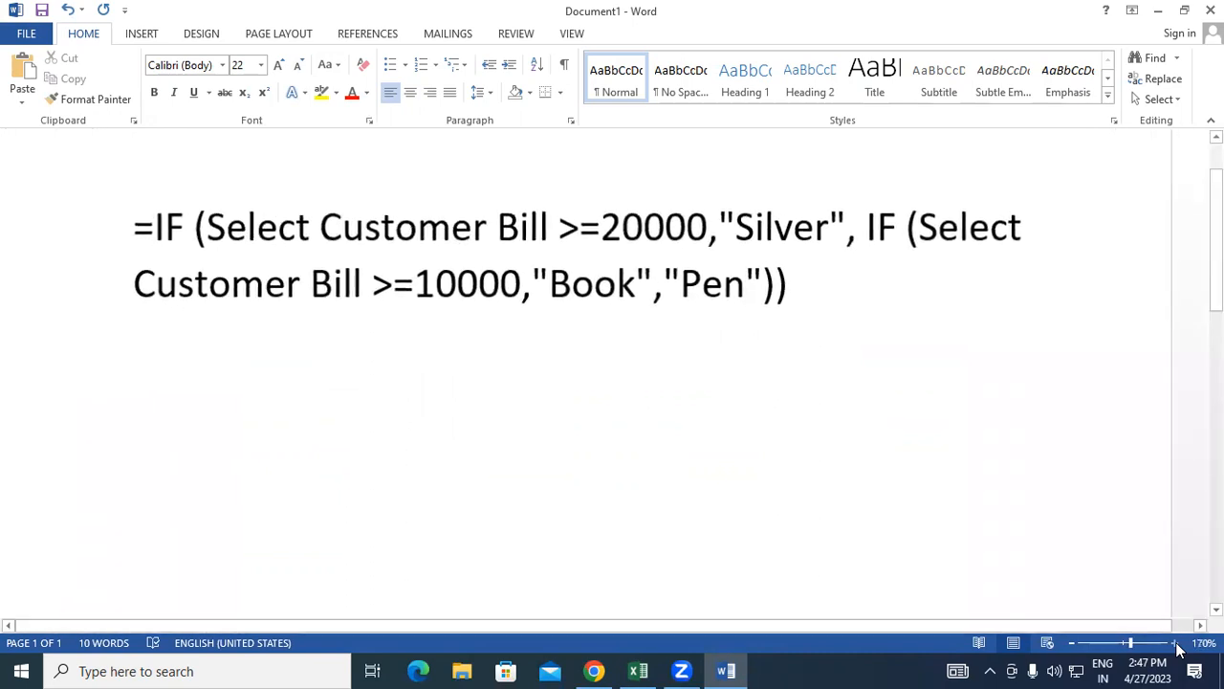